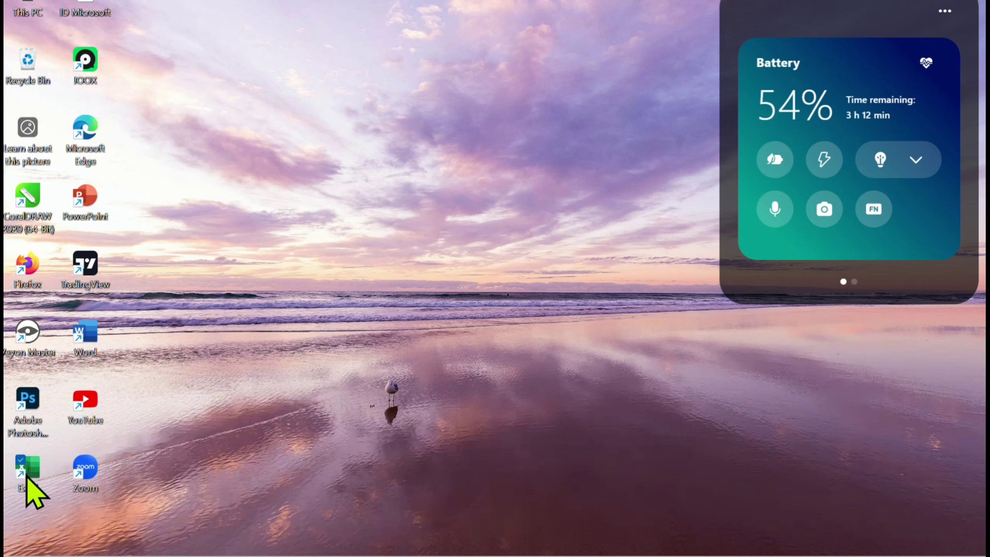
Start Excel with a new blank workbook.
double_click(27, 468)
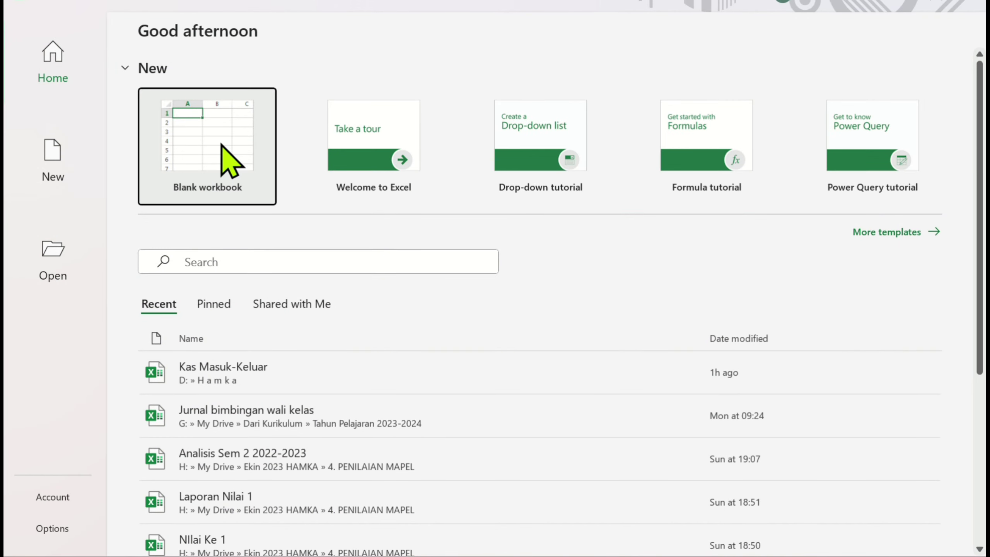
click(221, 145)
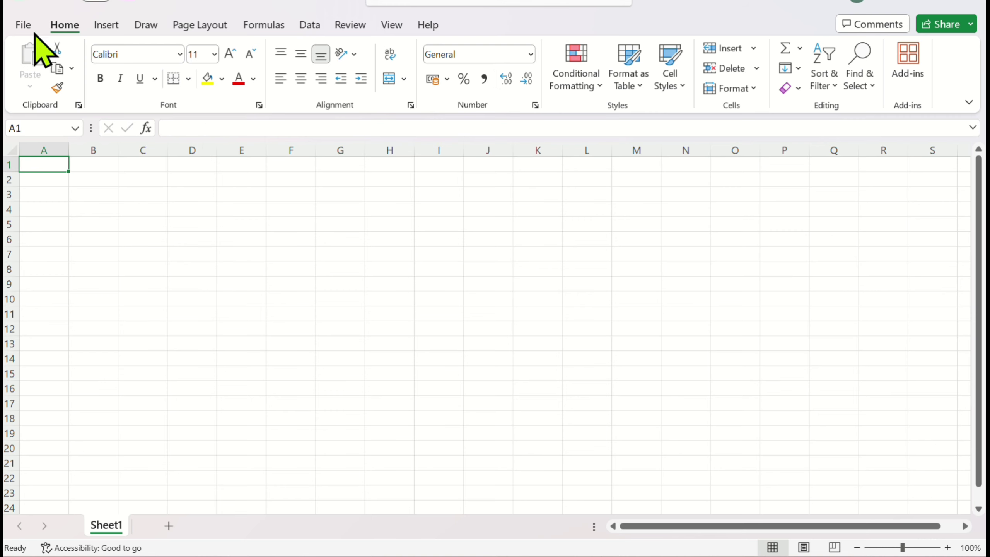
Begin saving the workbook under a new name and choose the Hamka folder on DATA (D:) as its location.
click(22, 26)
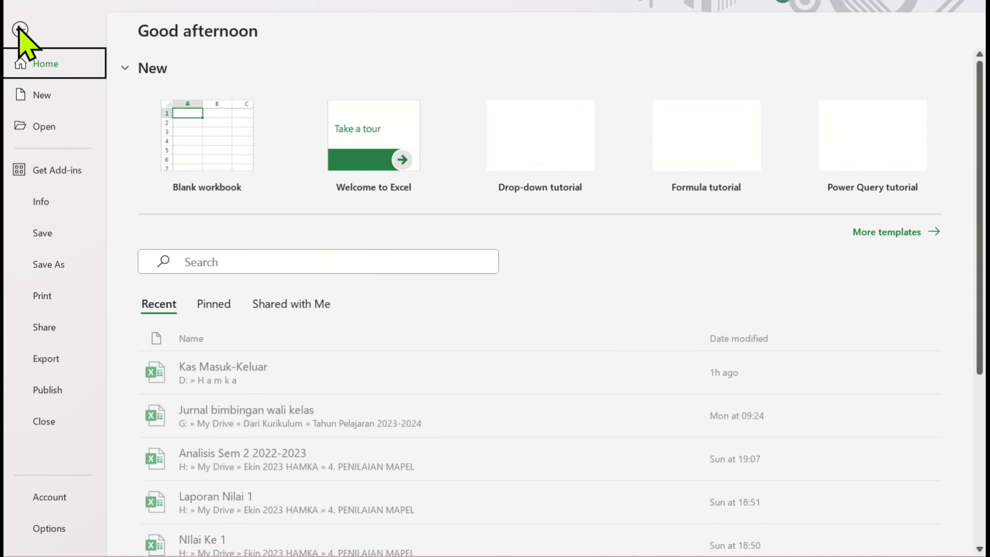
click(60, 269)
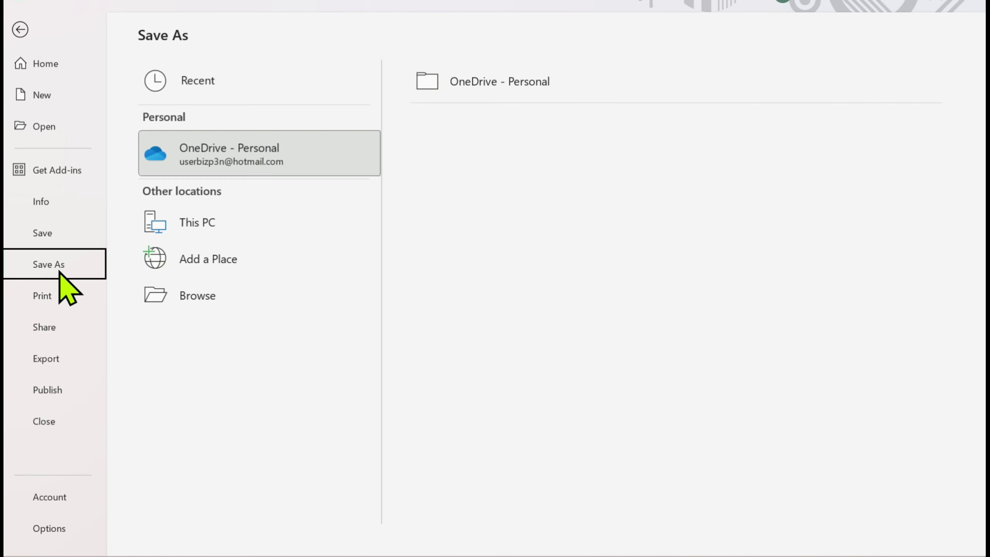
click(177, 297)
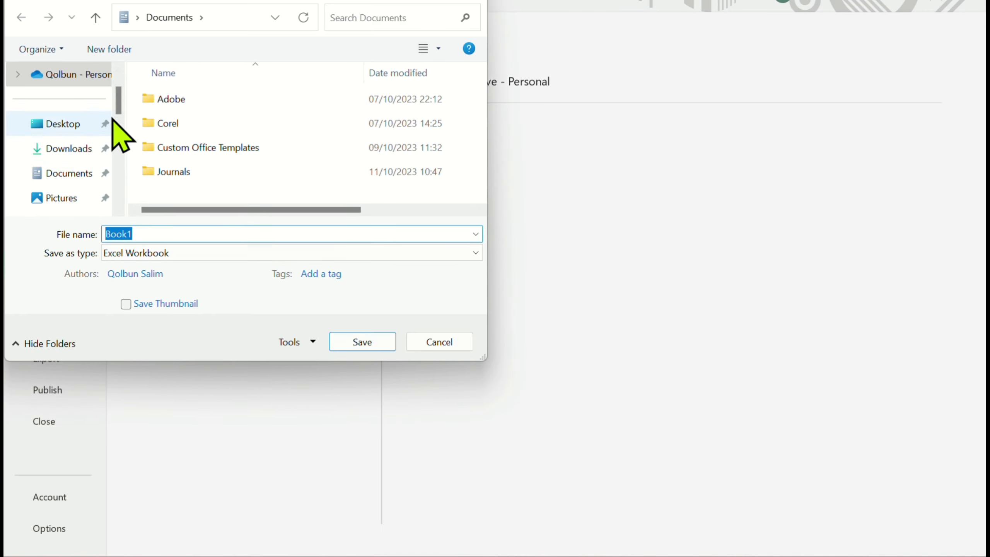
drag(117, 103, 113, 159)
scroll(126, 166, up, 1)
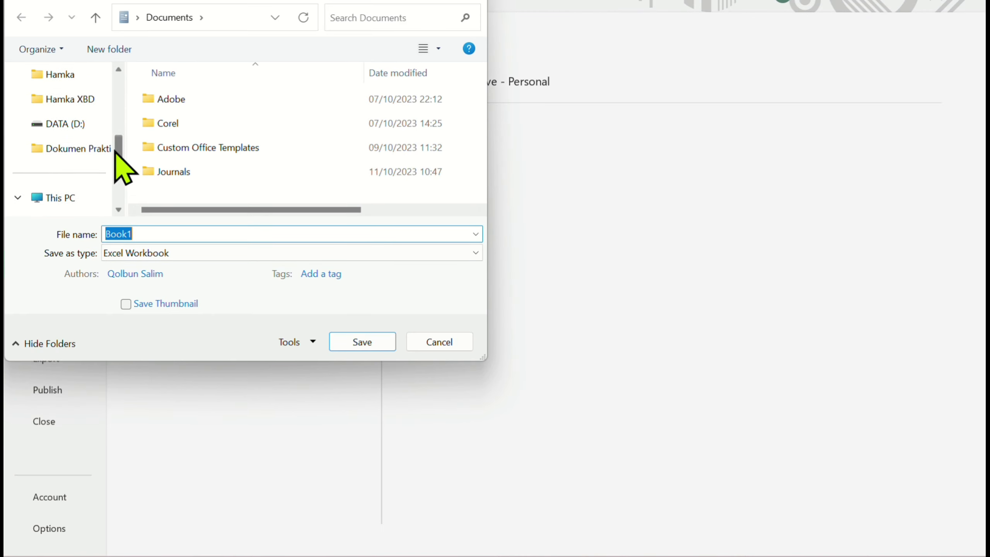
click(77, 127)
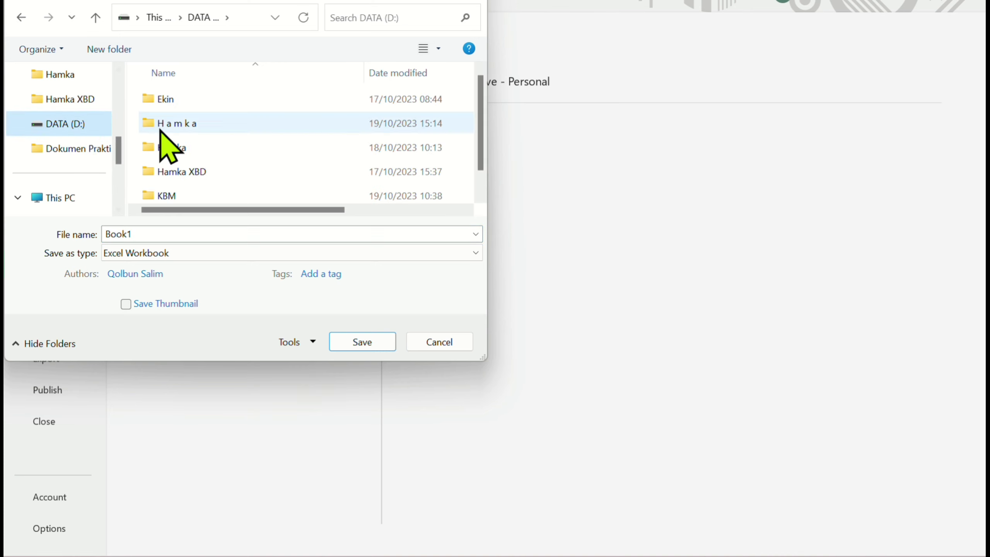
click(180, 150)
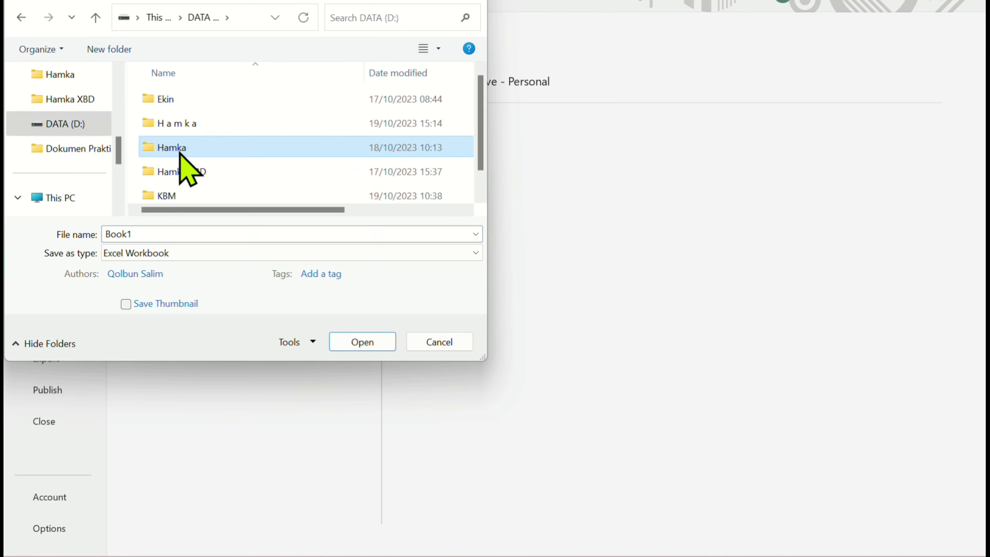
click(368, 343)
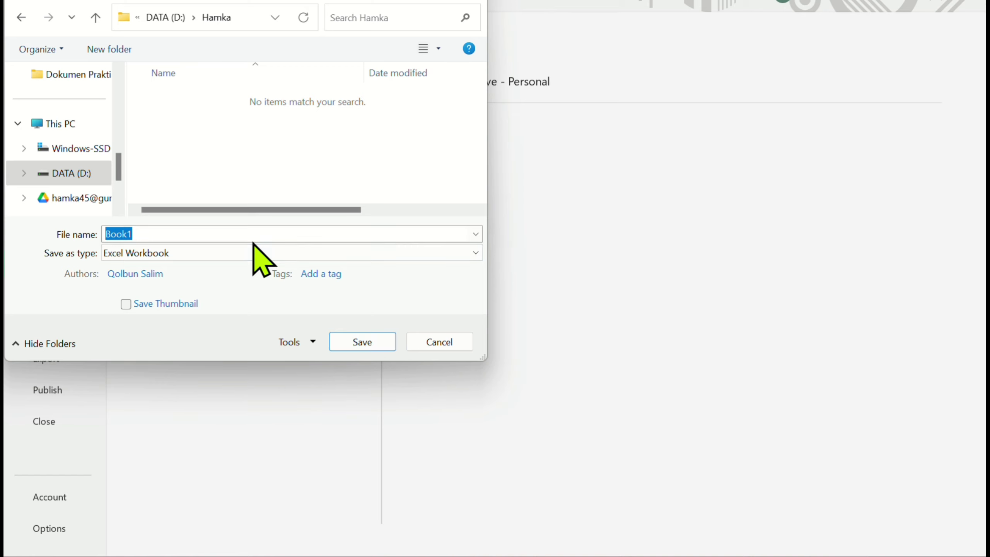
Name the file "Kas Masuk-Keluar" and save it as an Excel Workbook.
click(206, 235)
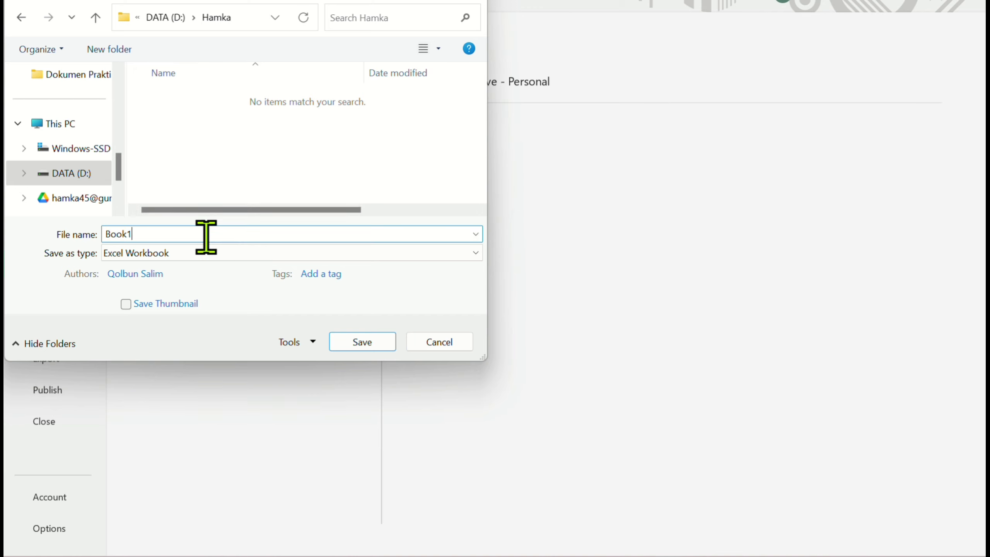
key(BackSpace)
key(BackSpace)
key(BackSpace)
key(BackSpace)
key(BackSpace)
text(kAS)
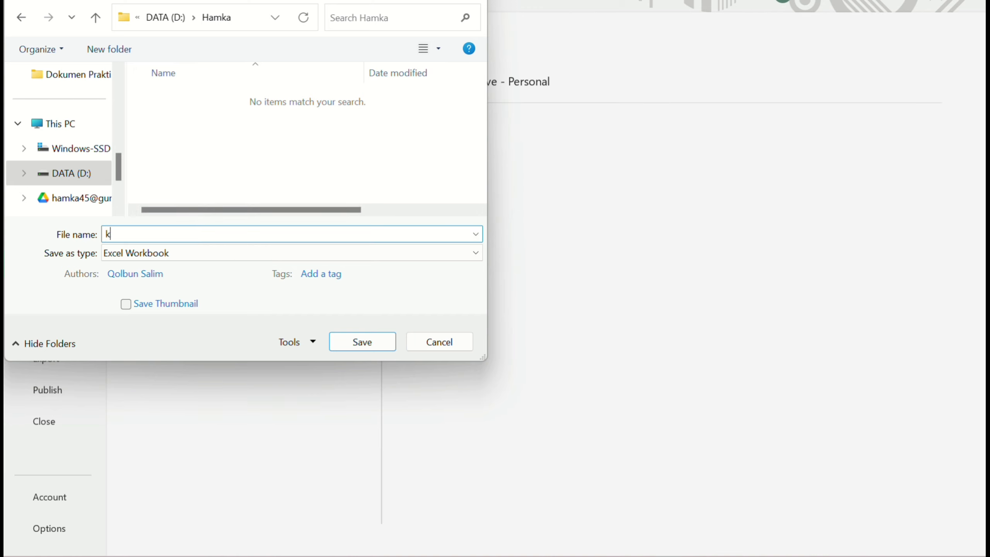
key(Caps_Lock)
key(BackSpace)
key(BackSpace)
key(BackSpace)
text(Kas)
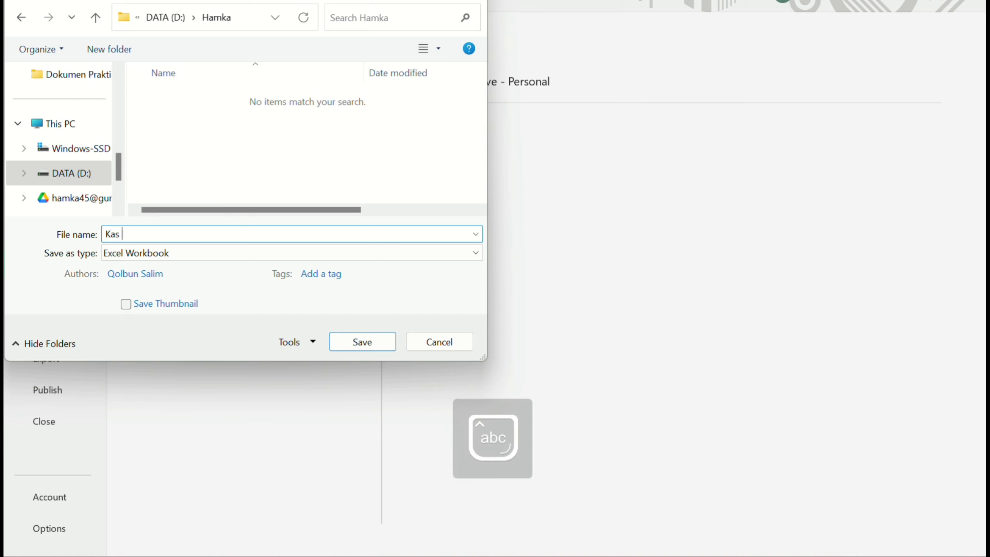
text( Masuk)
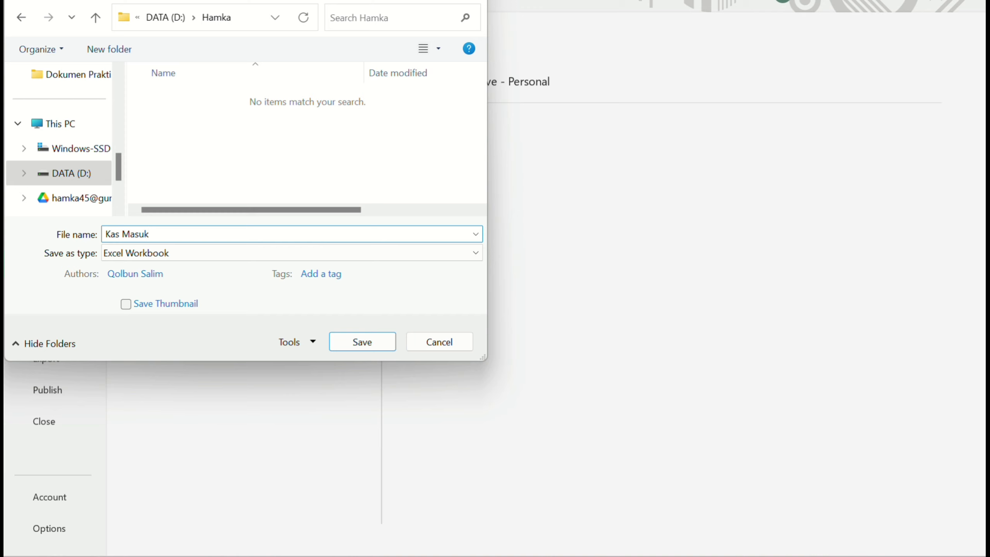
text(-Keluar)
click(371, 341)
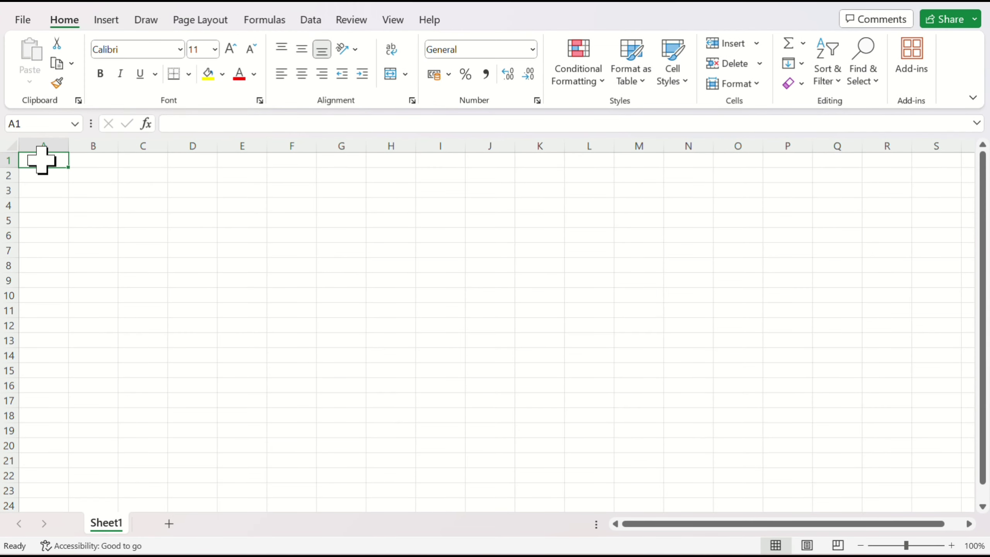
Enter the report title "LAPORAN KAS MASUK DAN KAS KELUAR" in cell A1.
key(Caps_Lock)
text(LAPORAN)
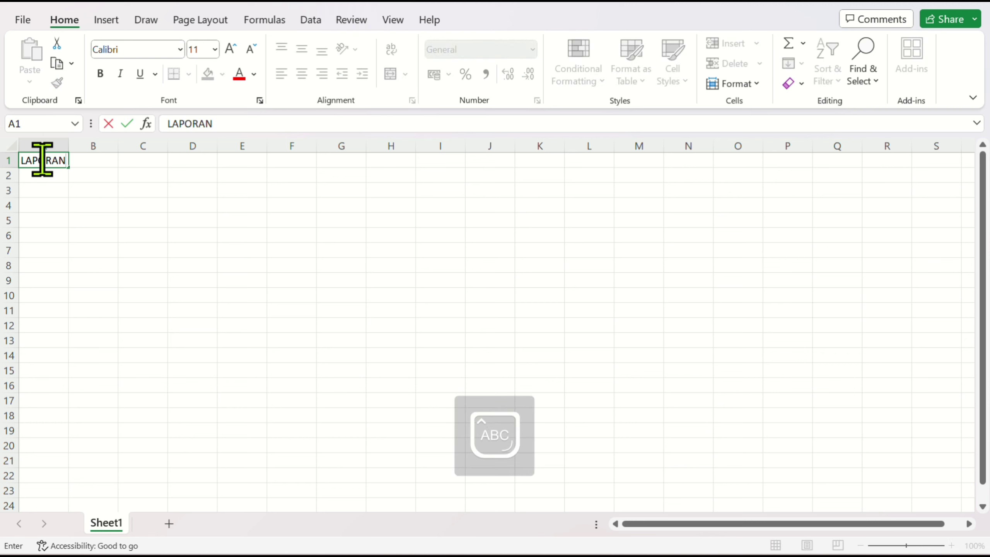
text( KAS MASUK)
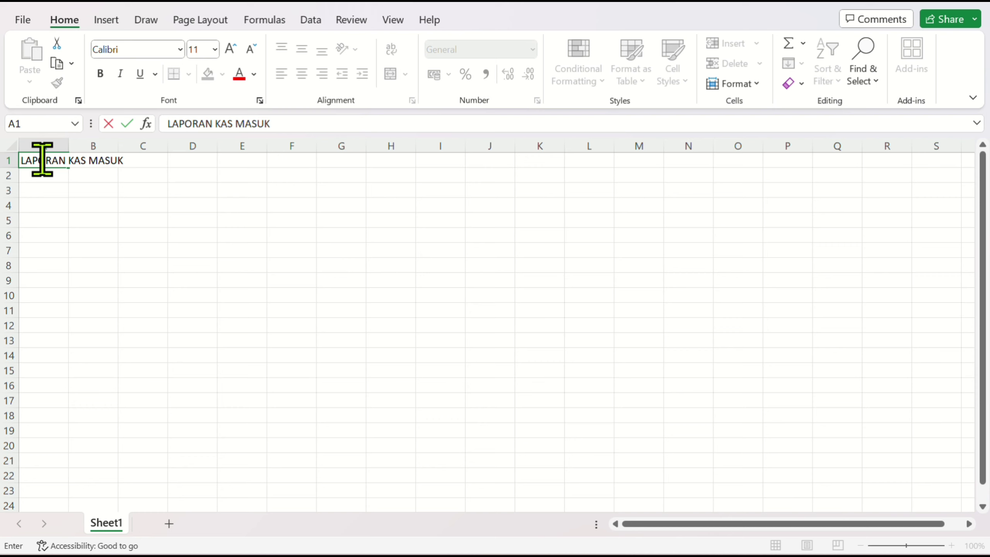
text( DAN KAS )
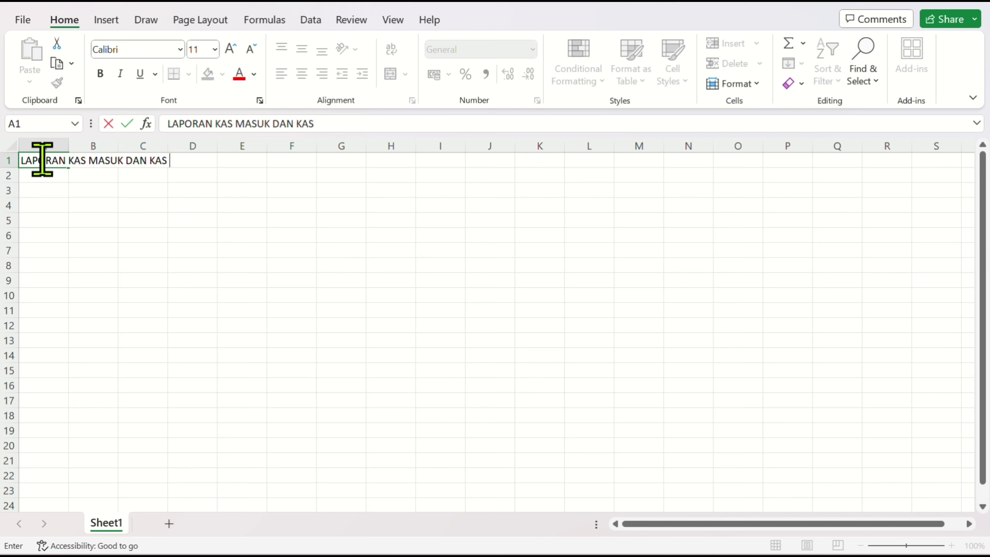
text(KELUAR)
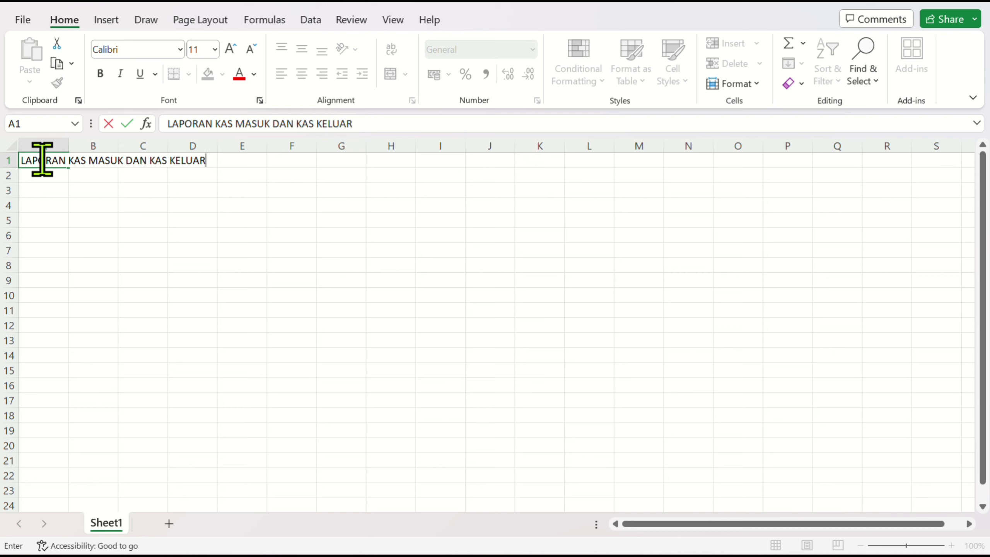
key(Return)
Enter the second heading line "RUKUN TETANGGA 016" in cell A2.
text(RUKUN TETANGGA 01)
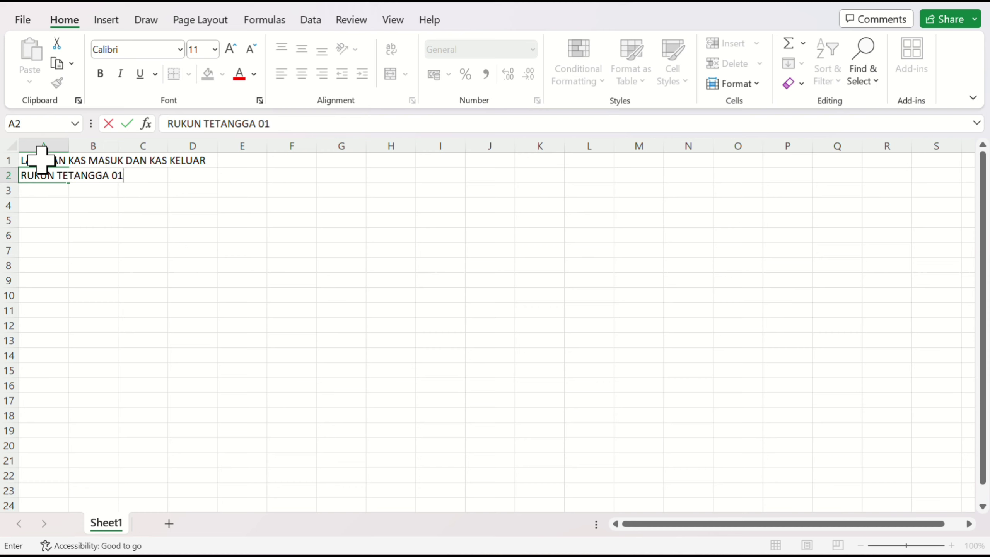
text(6)
key(Return)
Enter the location line "Kel Sepinggan Raya Kec. Balikpapan Selatan" in cell A3.
text(K)
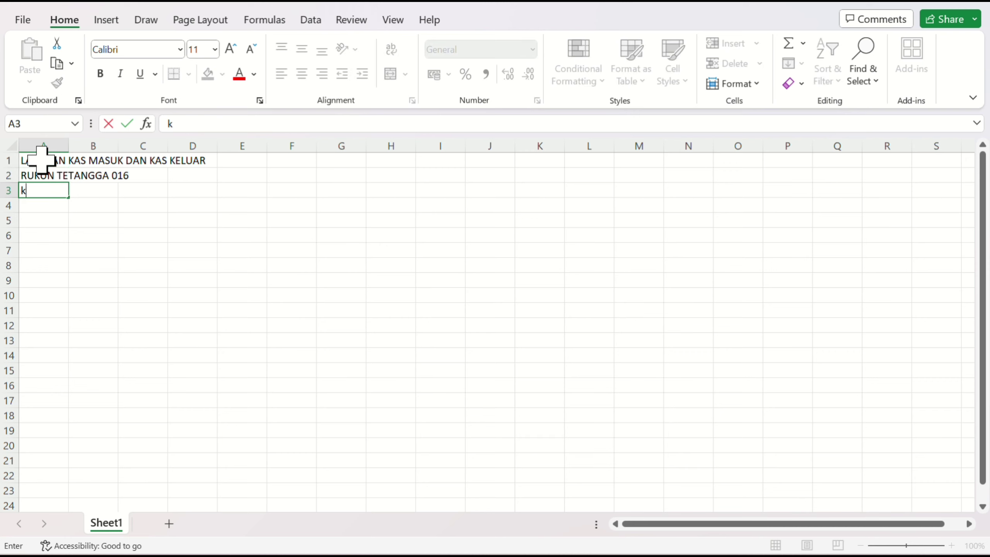
key(BackSpace)
key(Caps_Lock)
text(Kel)
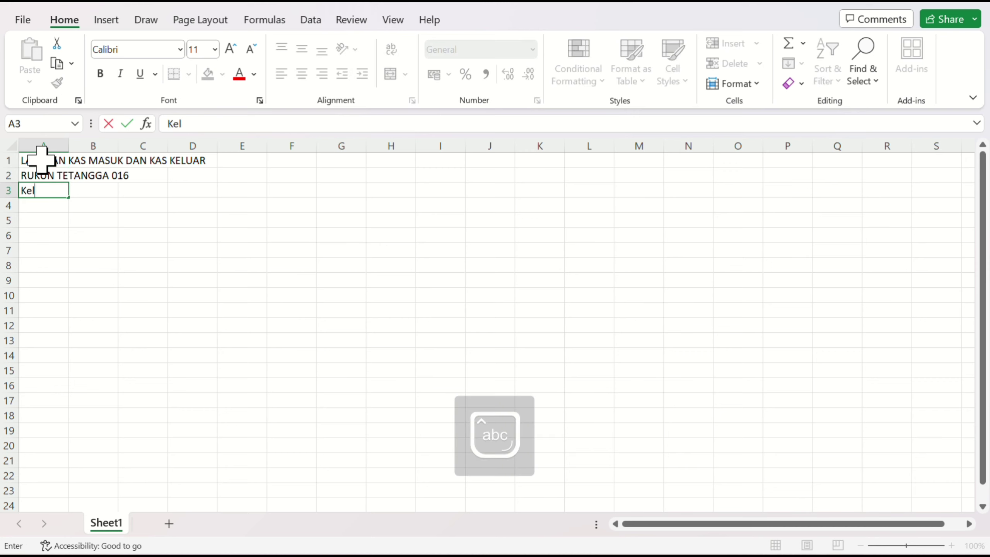
text( Sepinggan Raya Ked)
key(BackSpace)
text(c.)
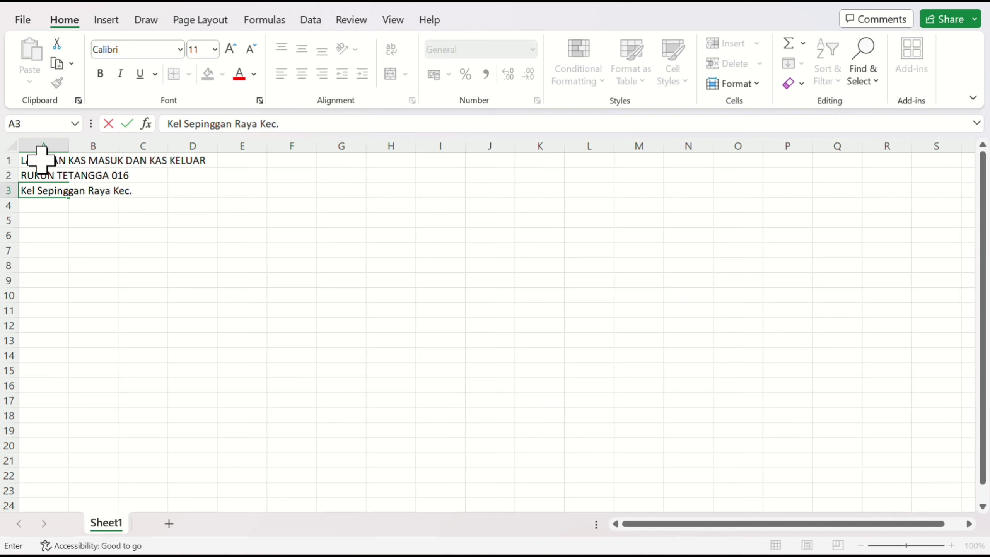
text( Balikpapan)
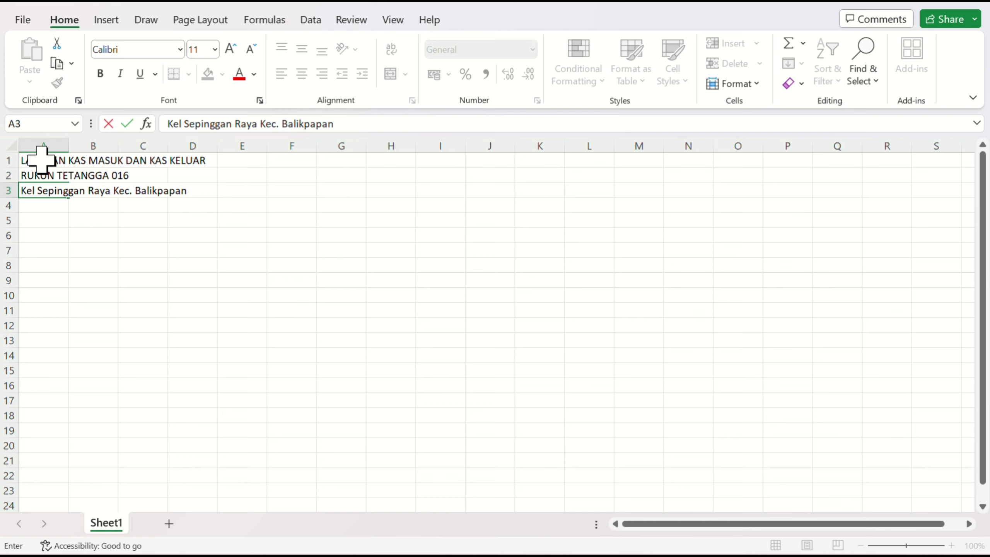
text( Selatan)
key(Return)
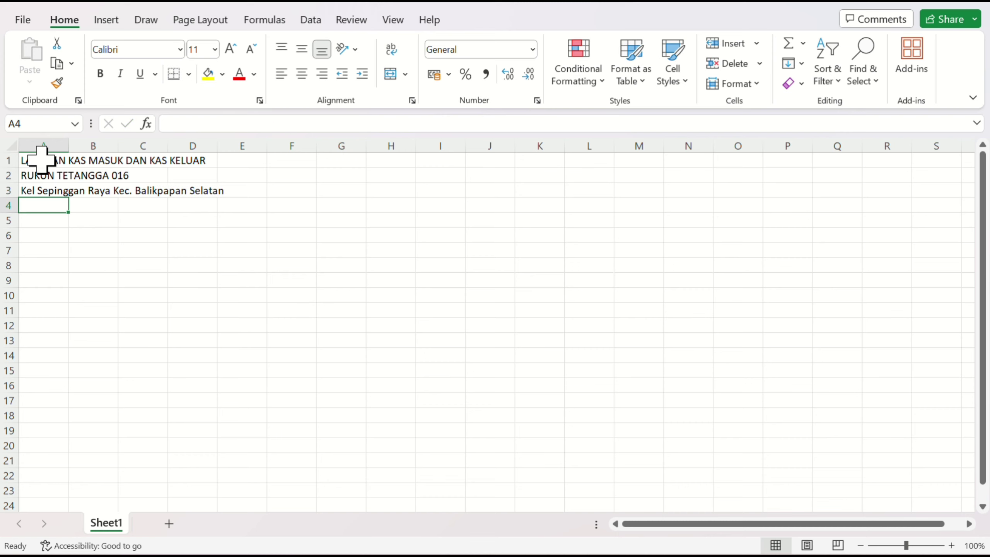
Enter the label "Periode" followed by a colon in cell A5.
key(Return)
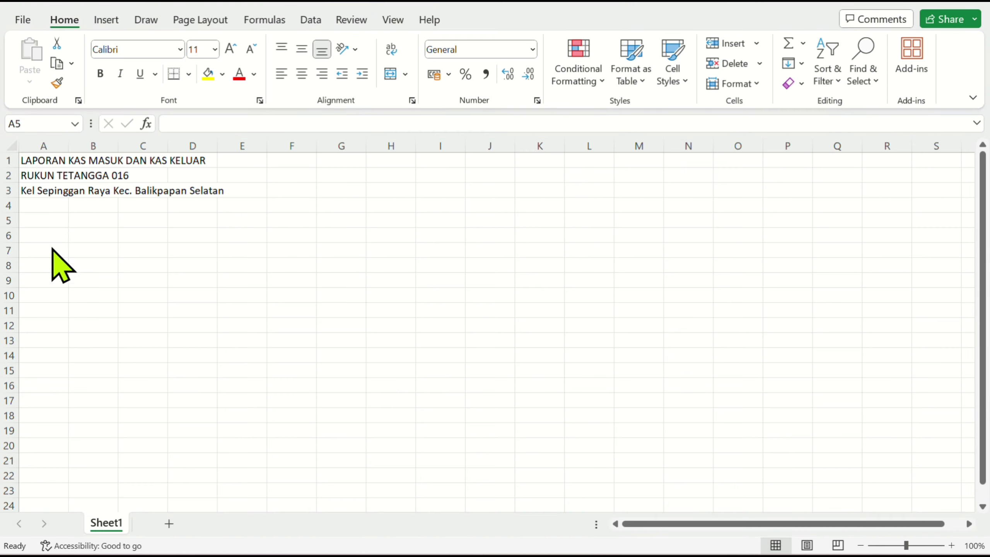
click(45, 220)
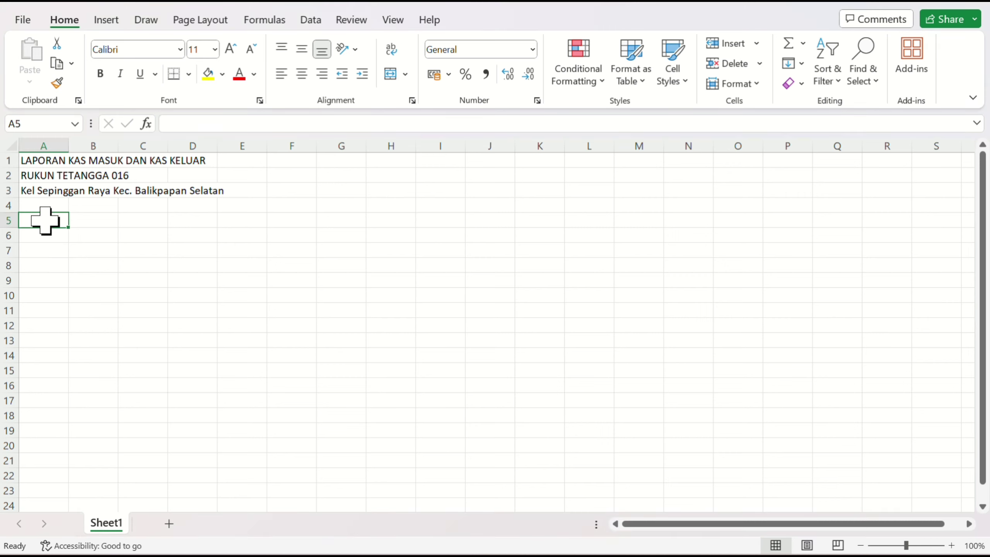
text(Periode)
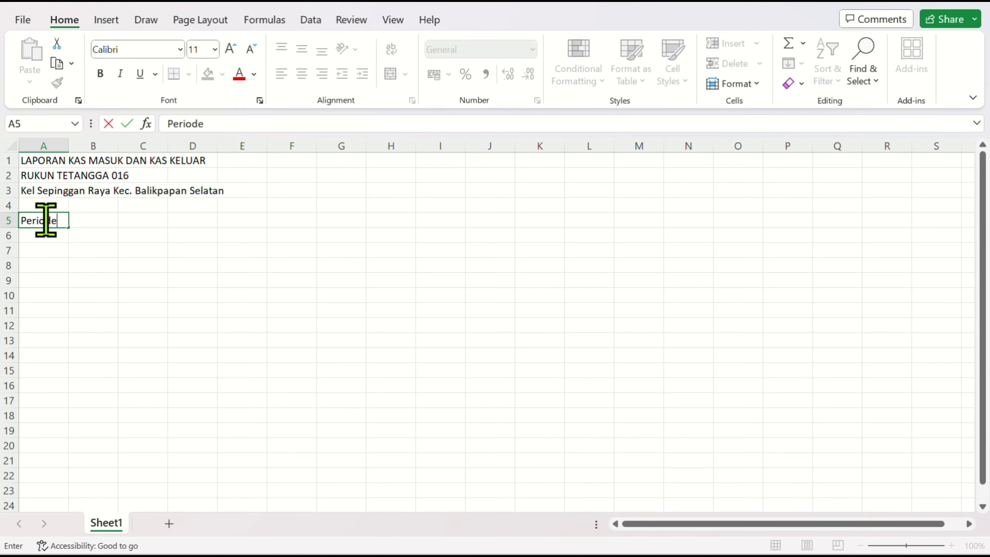
key(Tab)
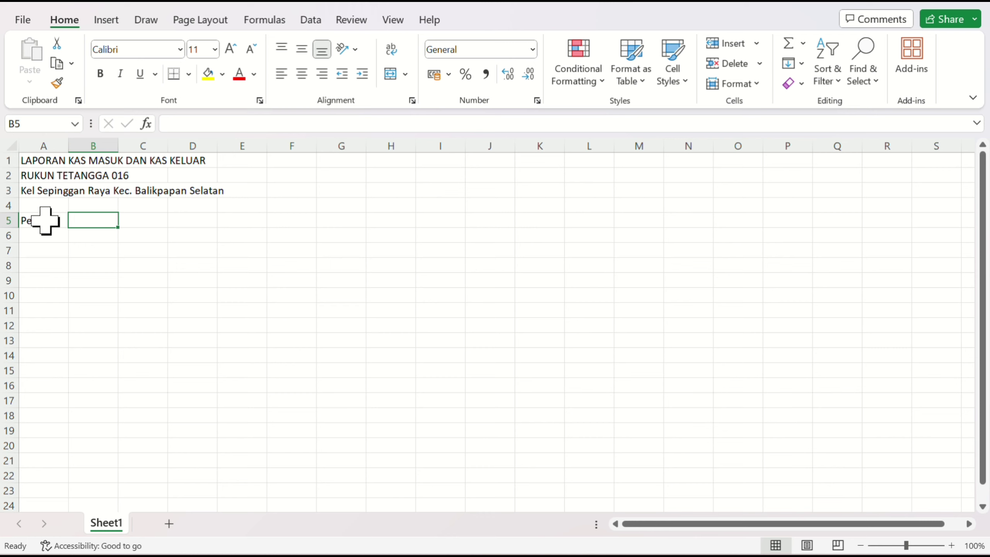
text(:)
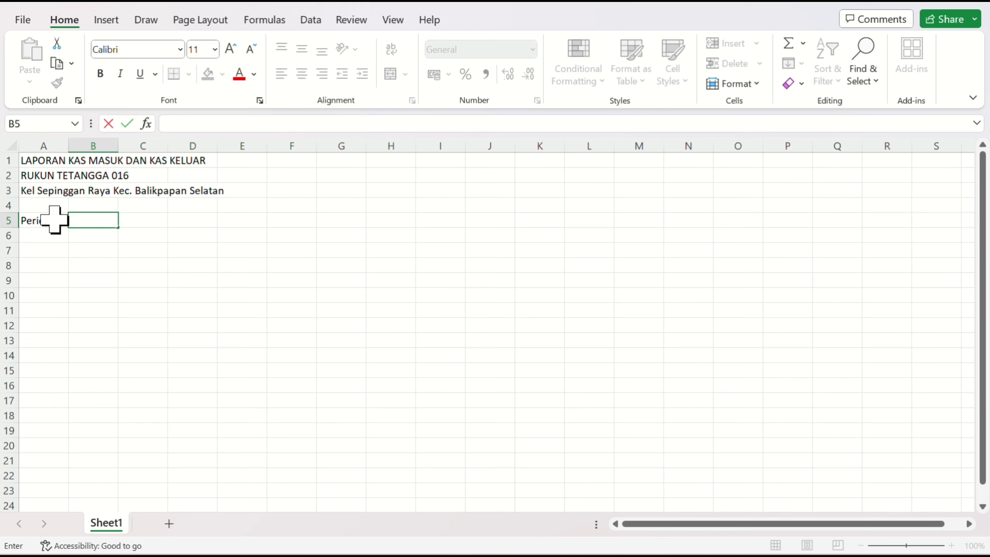
click(54, 221)
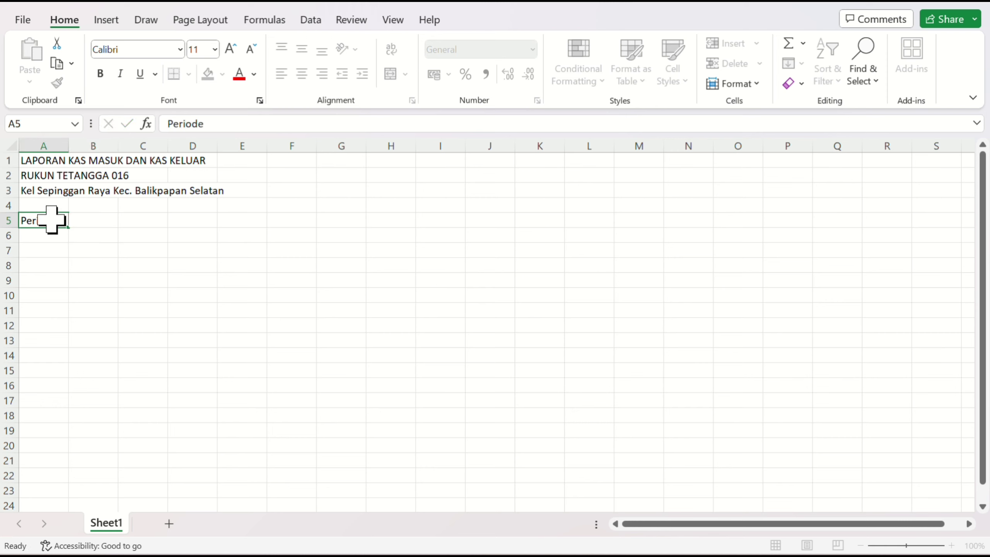
click(224, 128)
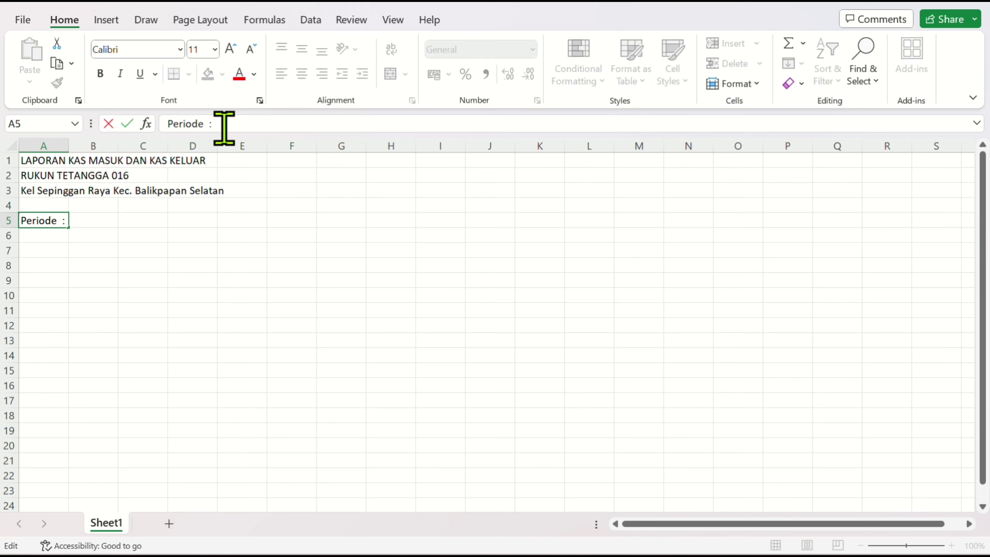
Enter "JULI 2023" as the reporting period in cell B5.
click(103, 222)
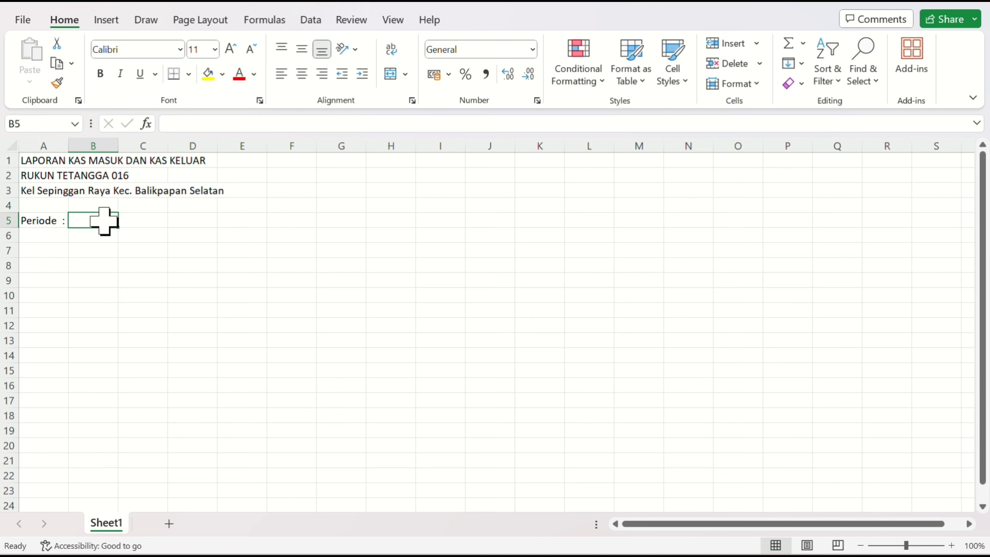
text(JULI)
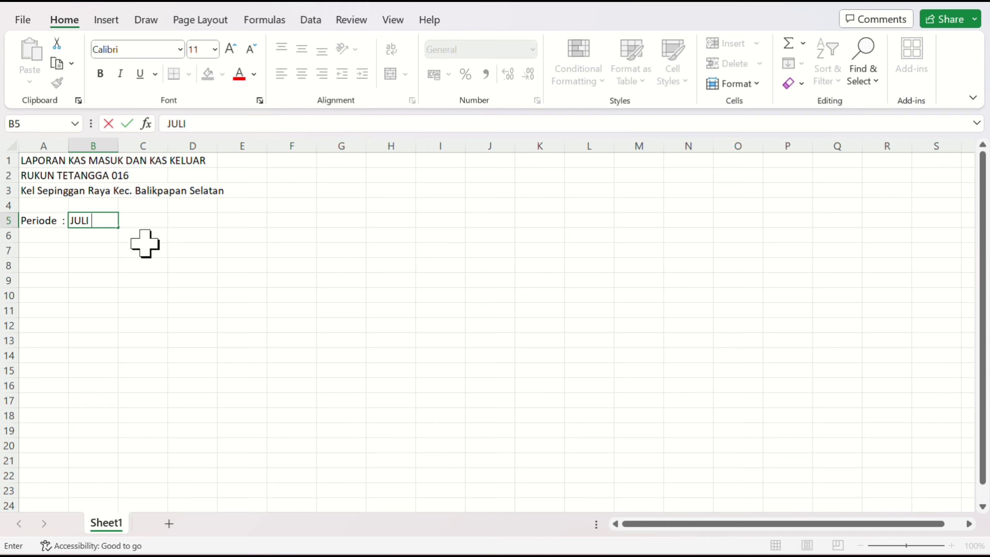
text( 2)
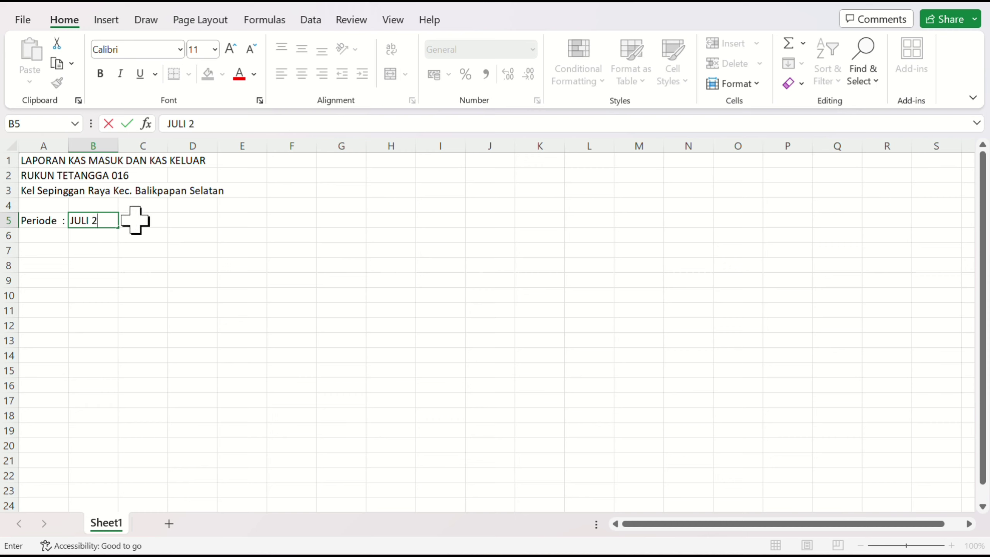
text(023)
key(Return)
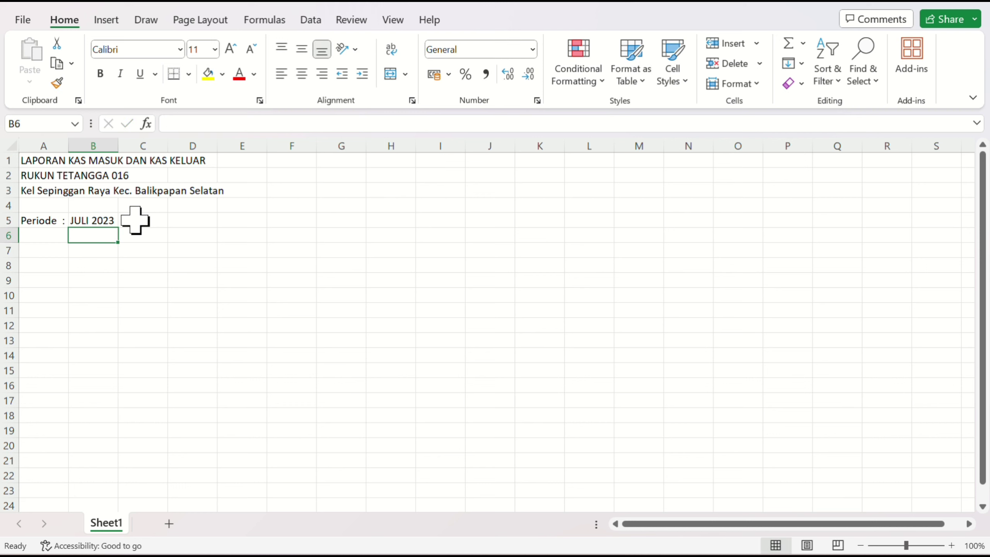
Enter the table headers "Tanggal" in cell A7 and "Deskripisi" in cell C7.
key(Down)
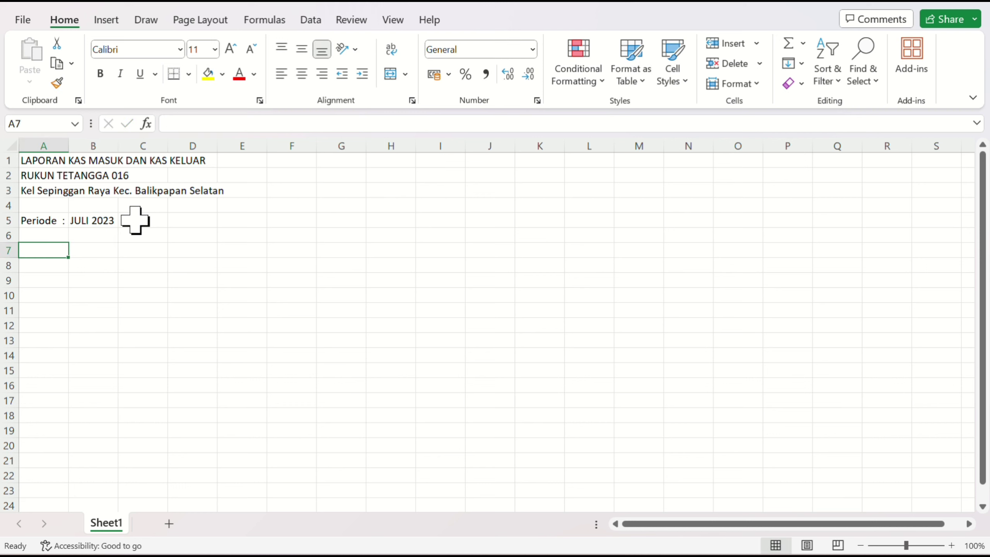
text(Tanggal)
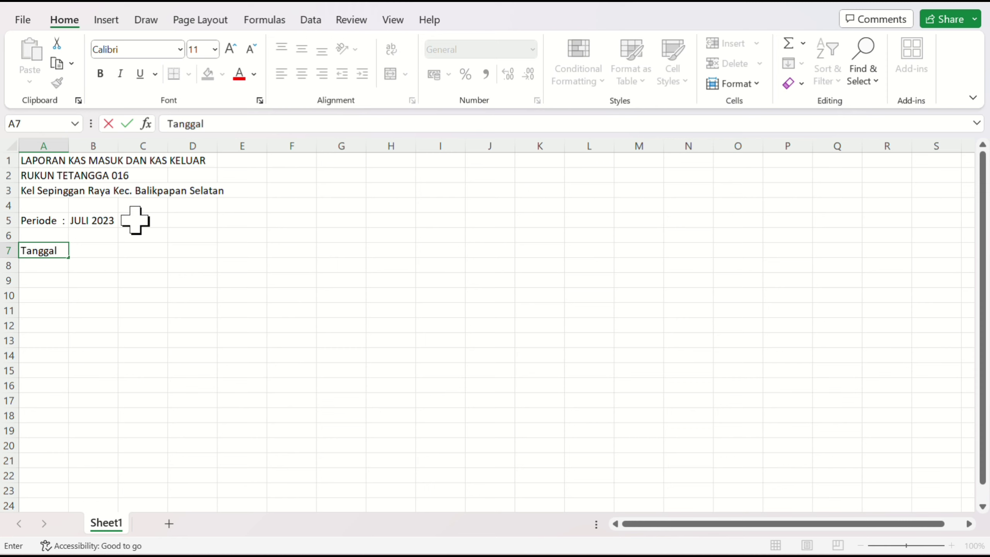
key(Tab)
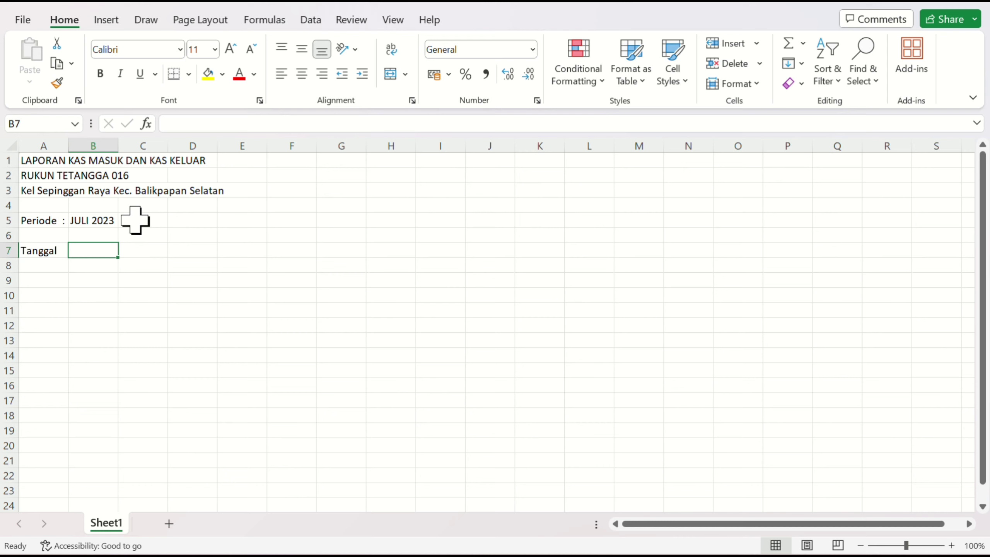
key(Tab)
text(D)
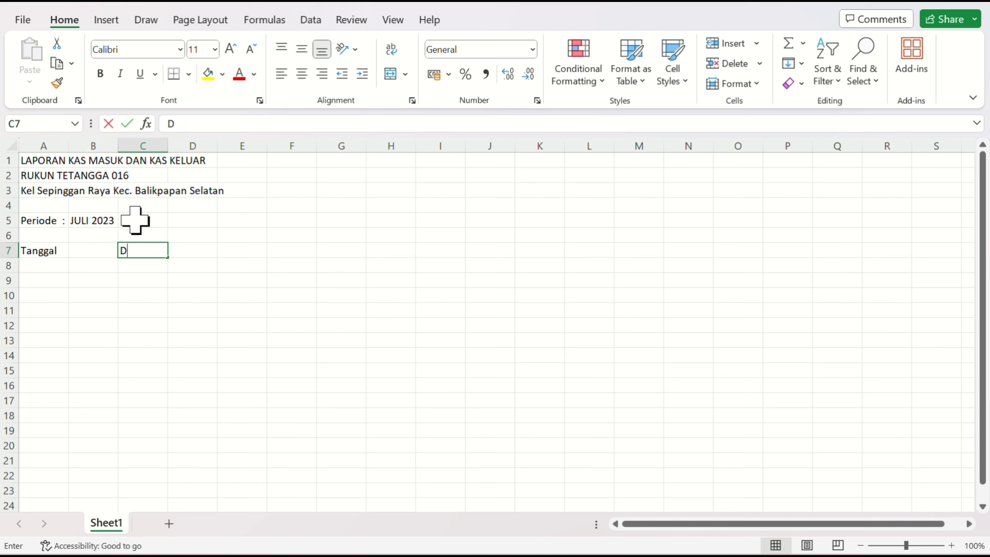
text(eskripisi)
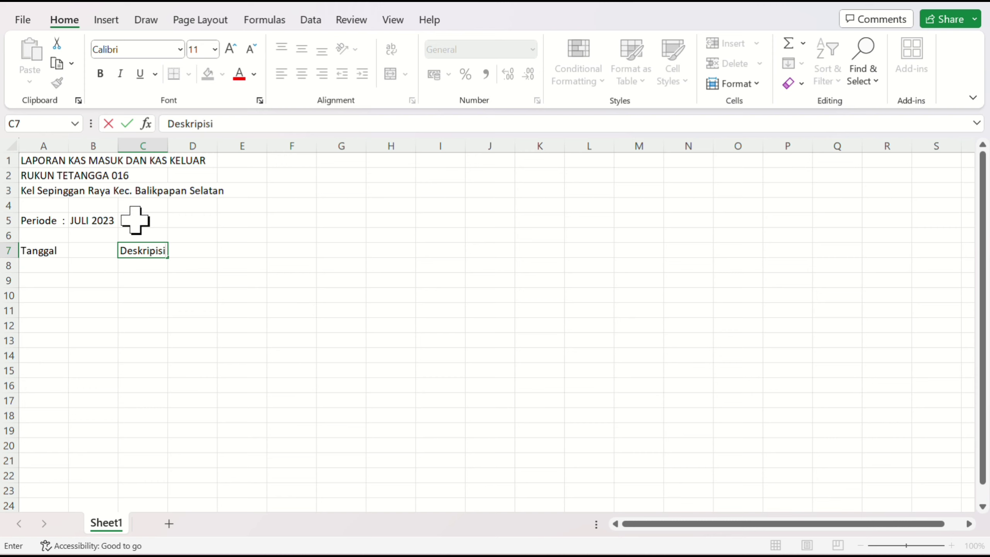
key(Tab)
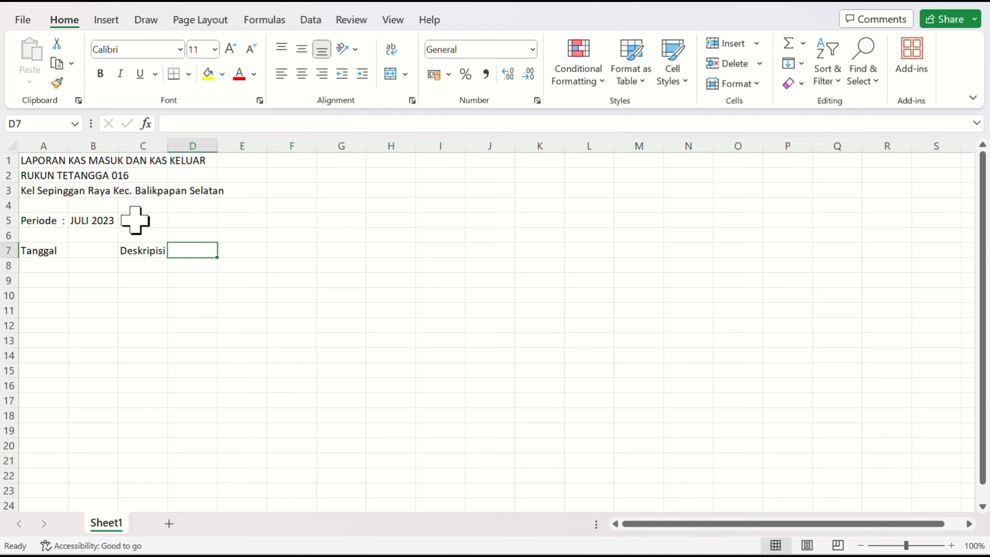
Enter the headers "Kas Masuk" in D7, "Kas Keluar" in E7 and "Saldo" in F7.
text(Kas Masuk)
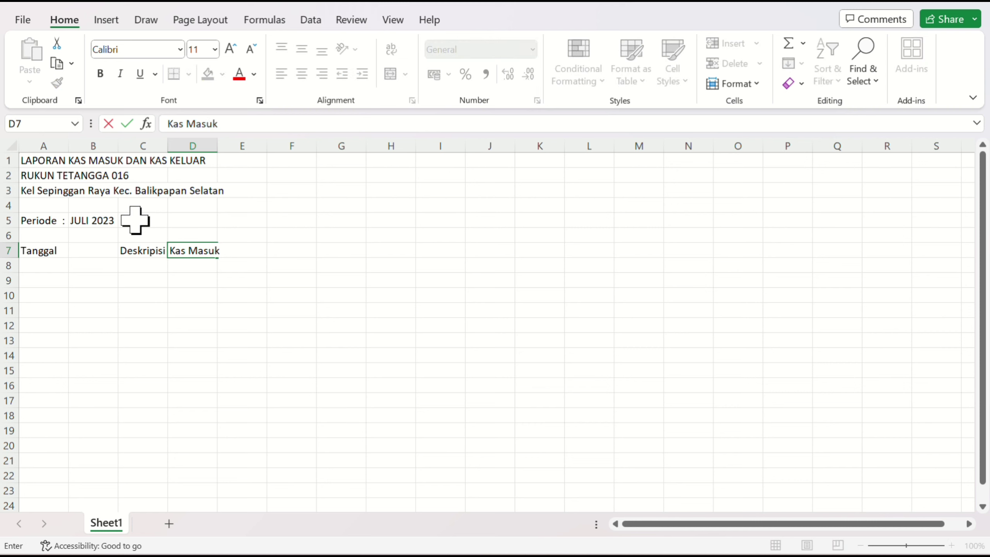
key(Tab)
text(Kas)
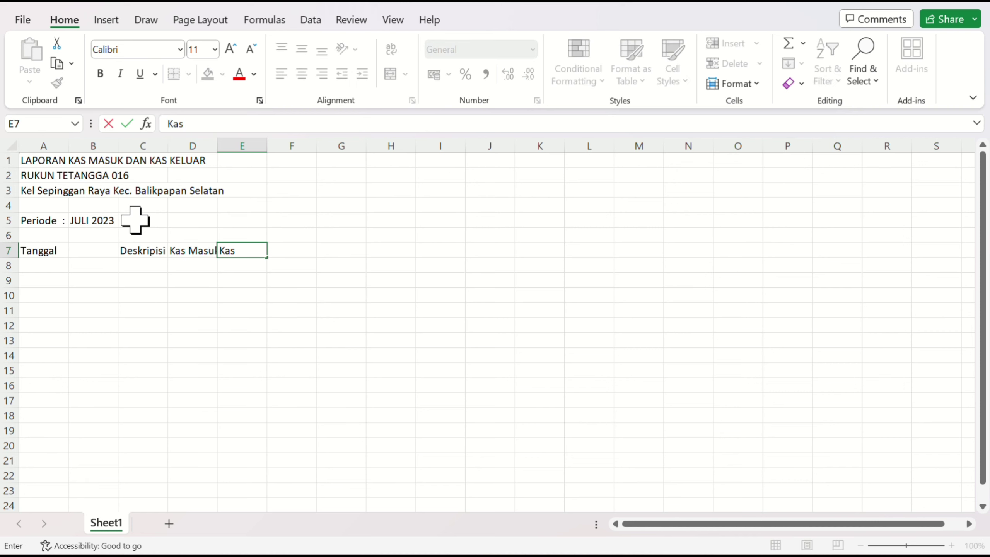
key(Tab)
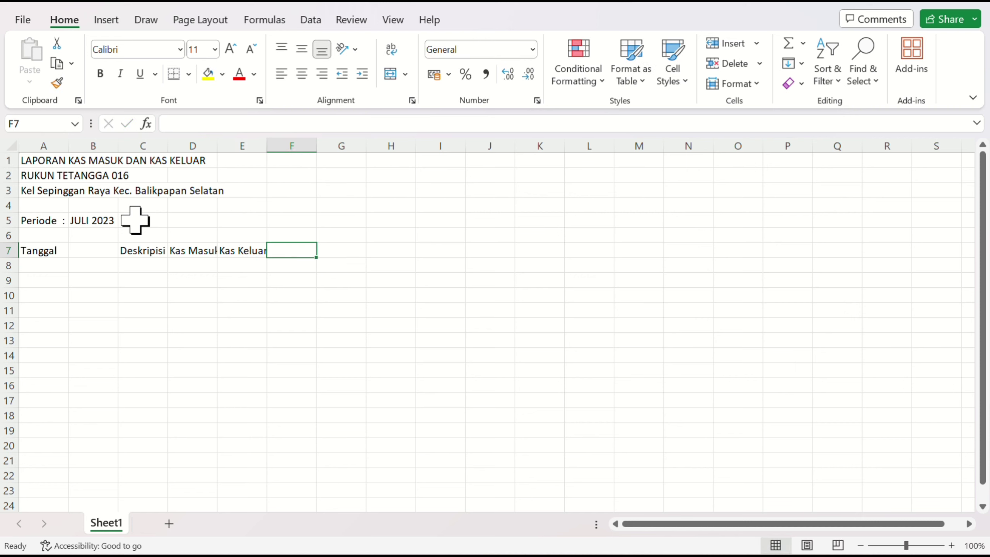
text(Sal)
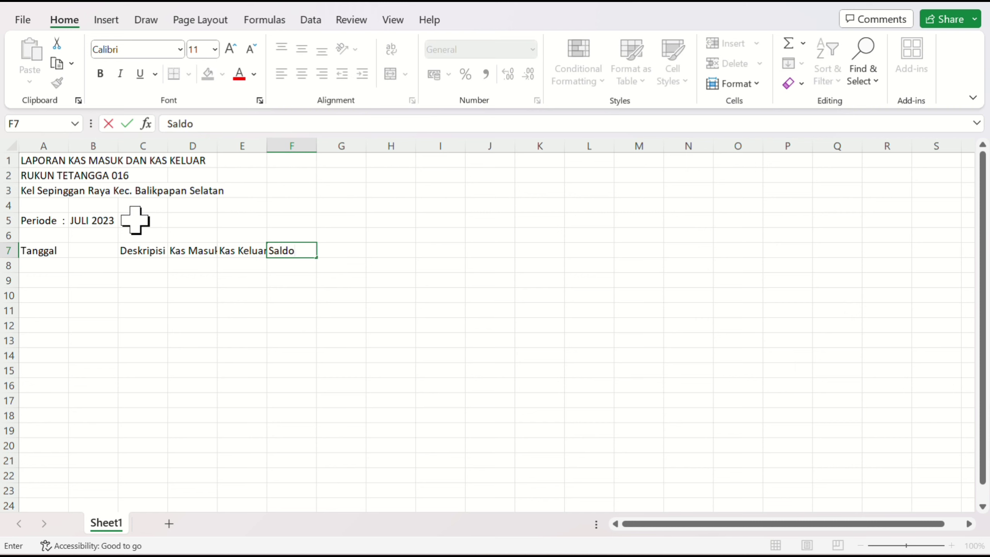
text(do)
key(Return)
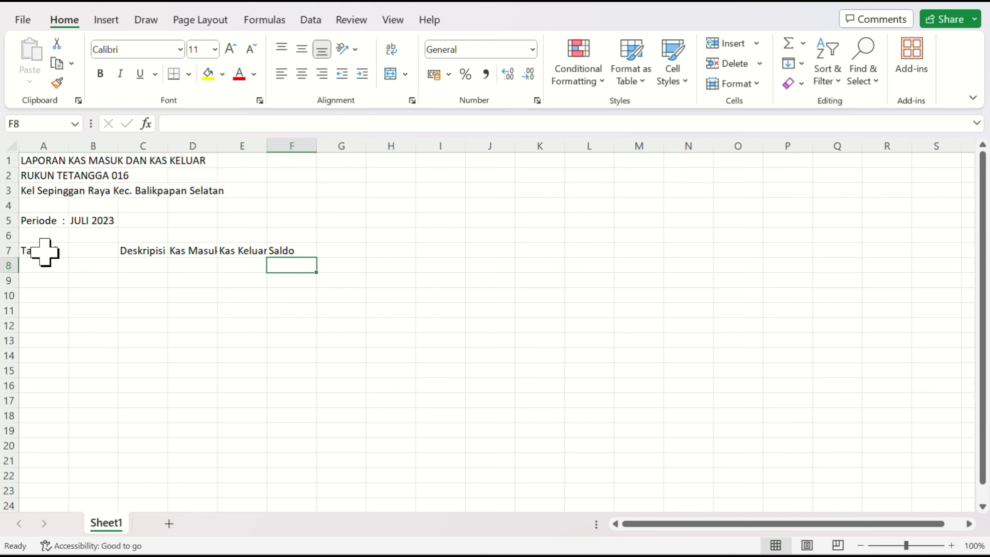
Merge cells B7:C7 for the "Deskripisi" header and left-align its text.
drag(97, 250, 141, 253)
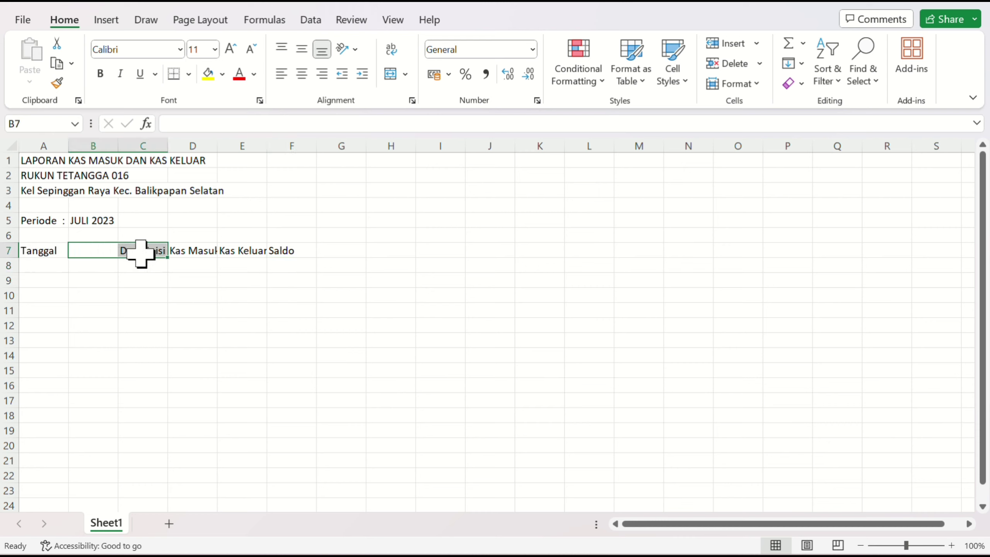
click(390, 74)
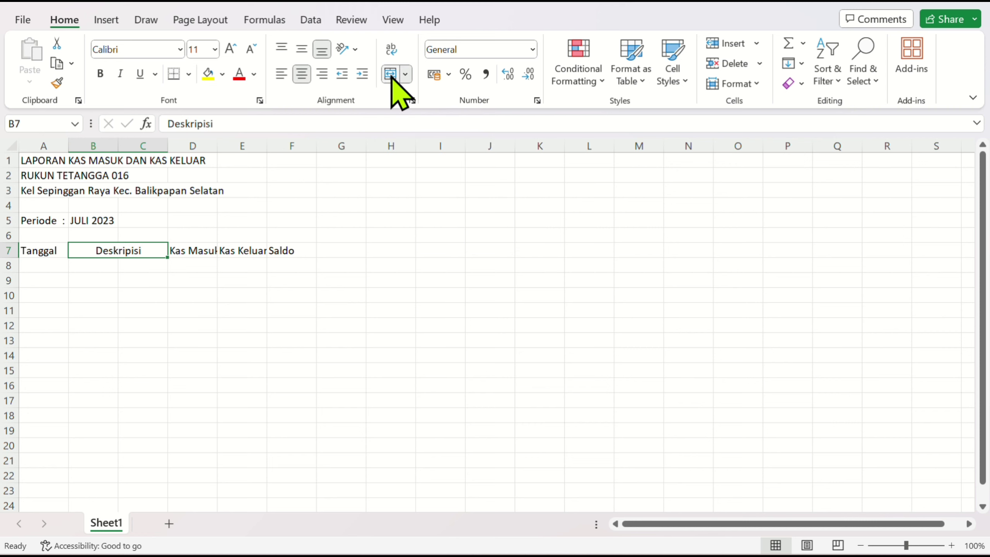
click(282, 74)
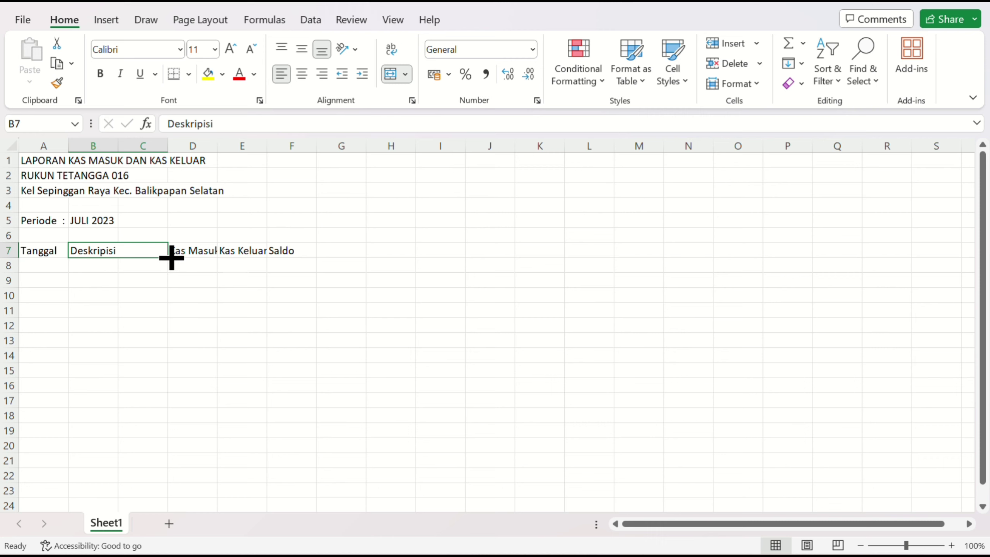
Fill the merged B7:C7 cell down to row 18, copying the formatting only.
drag(171, 257, 149, 420)
click(191, 433)
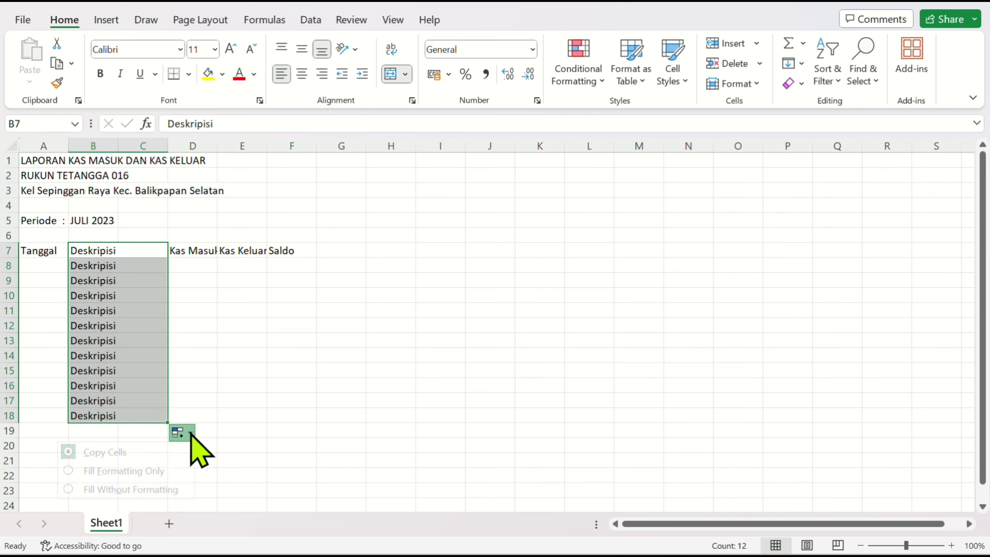
click(159, 470)
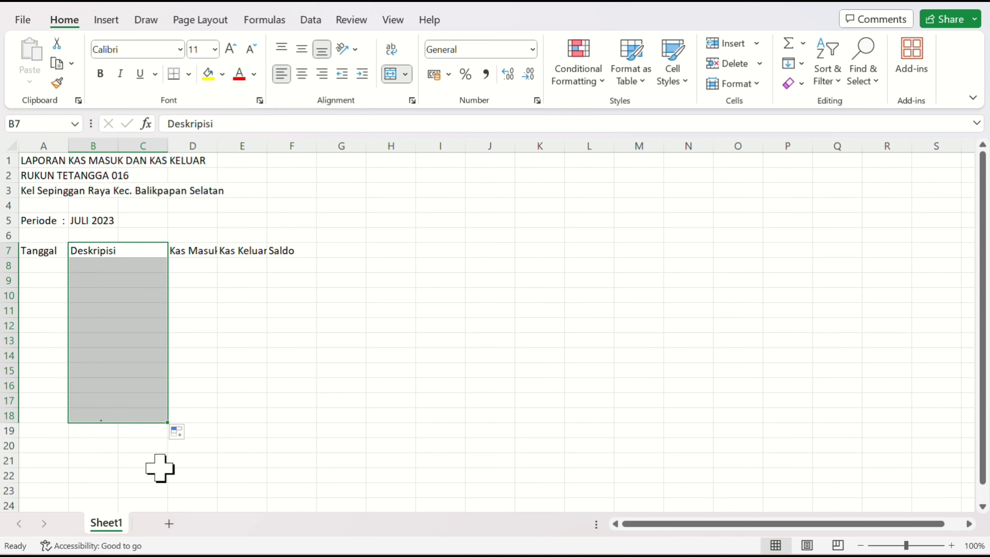
click(127, 315)
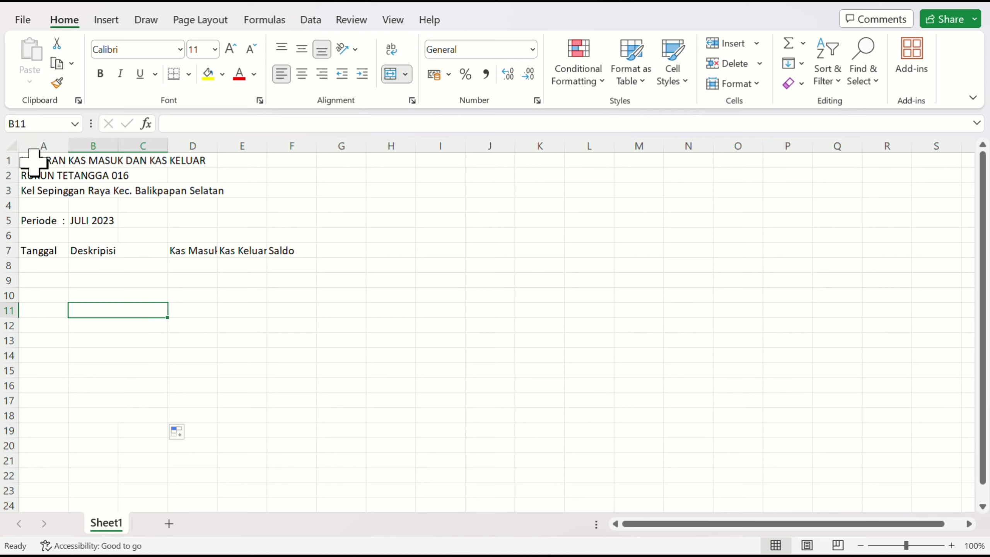
Merge and center the report title in row 1 across columns A to F.
drag(33, 161, 295, 167)
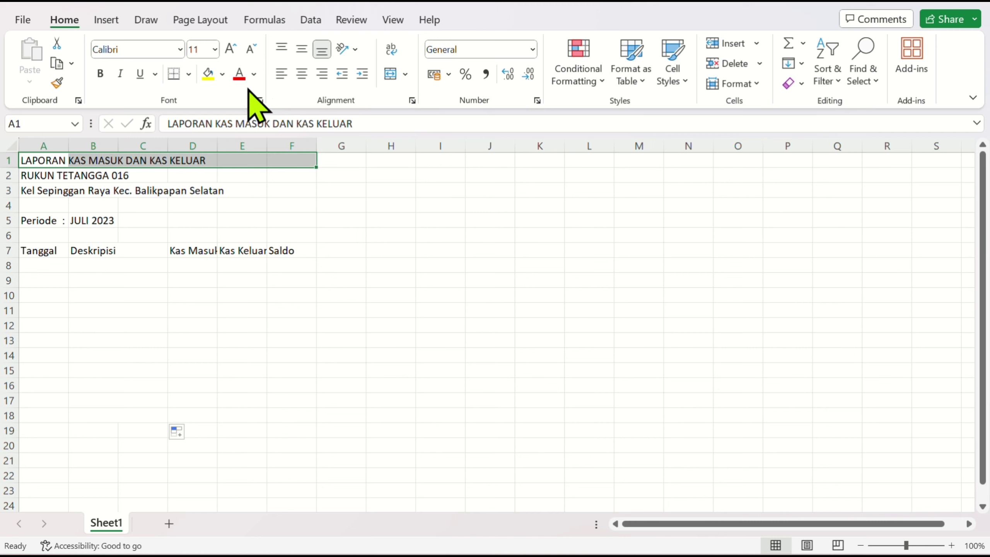
click(391, 74)
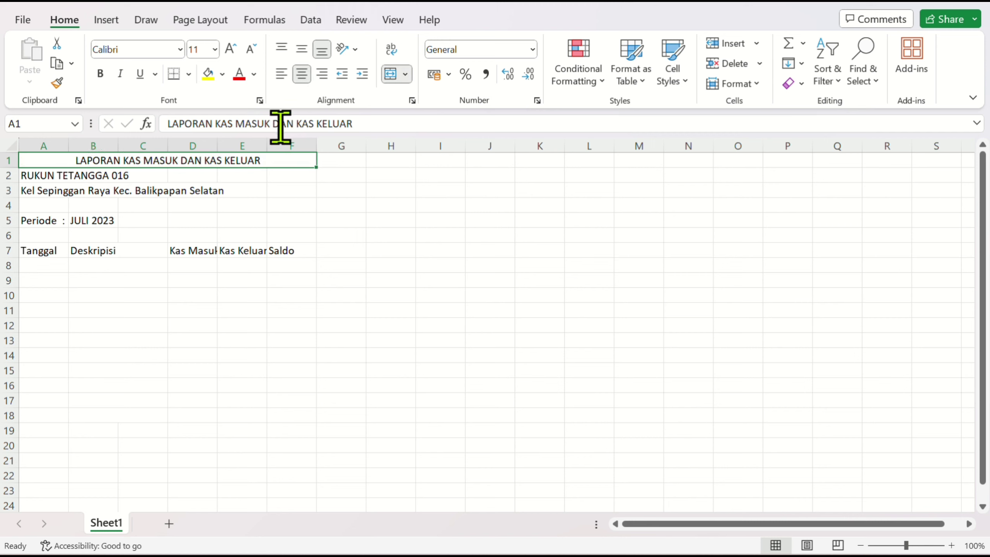
drag(318, 173, 316, 201)
click(339, 204)
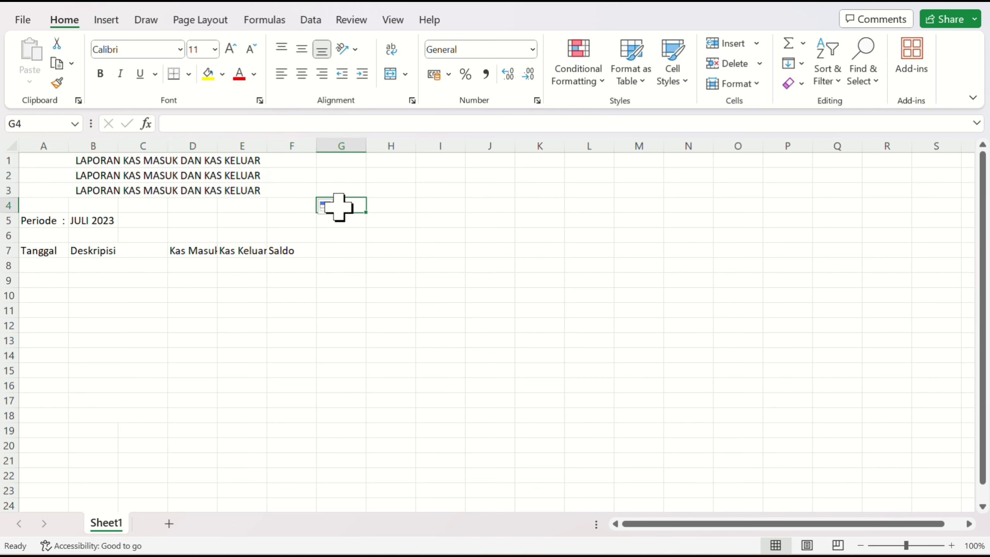
key(ctrl+z)
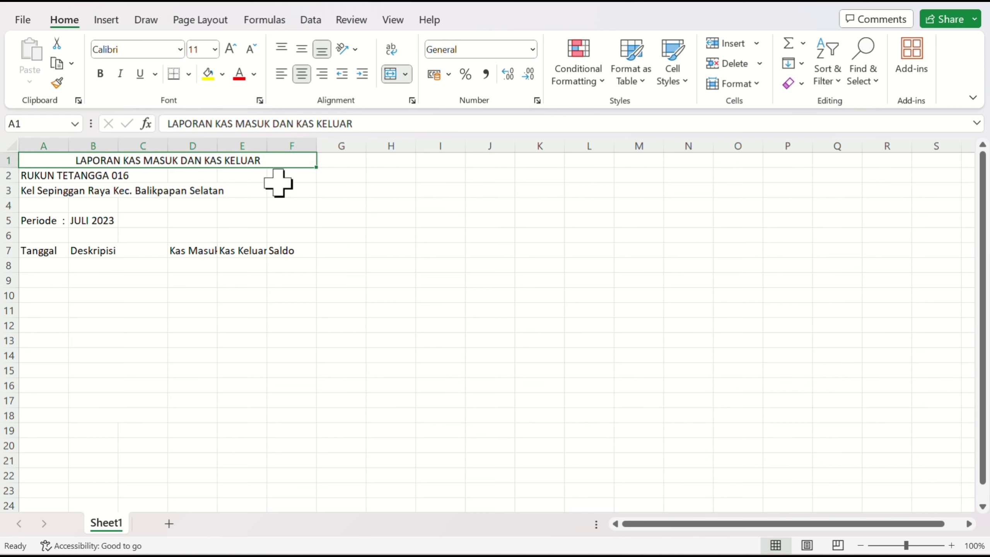
Fill only the title's merged, centered formatting down to rows 2 and 3, and make all three heading lines bold.
drag(322, 169, 318, 196)
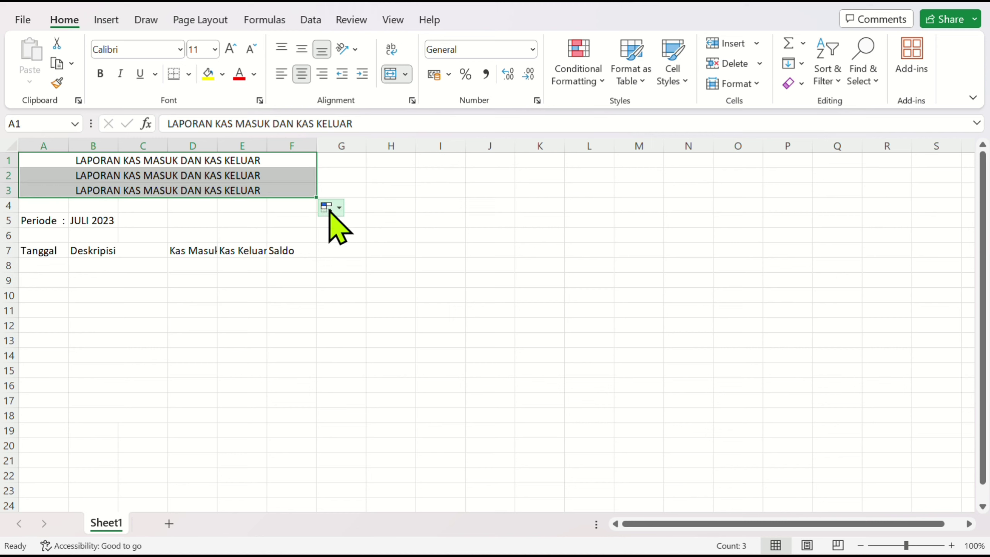
click(330, 211)
click(306, 246)
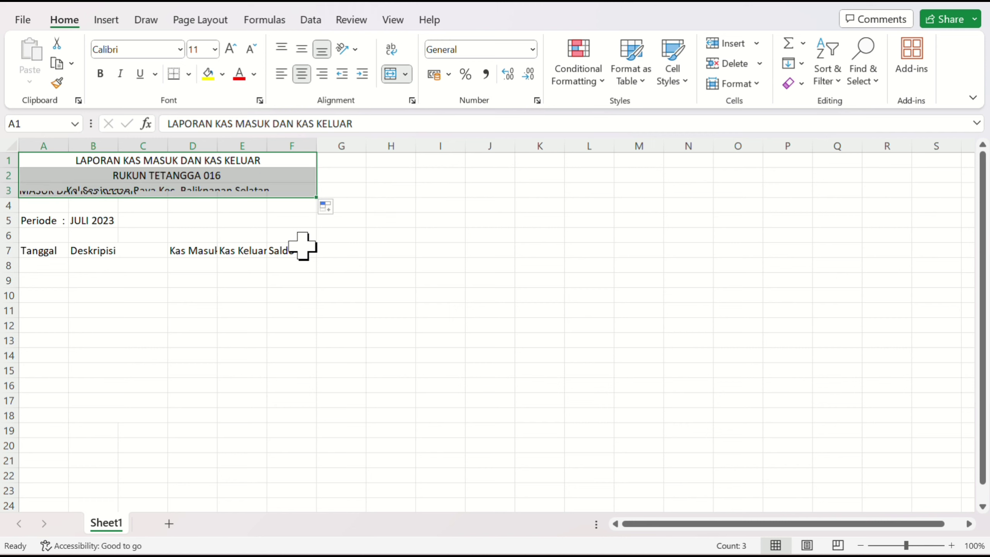
click(101, 74)
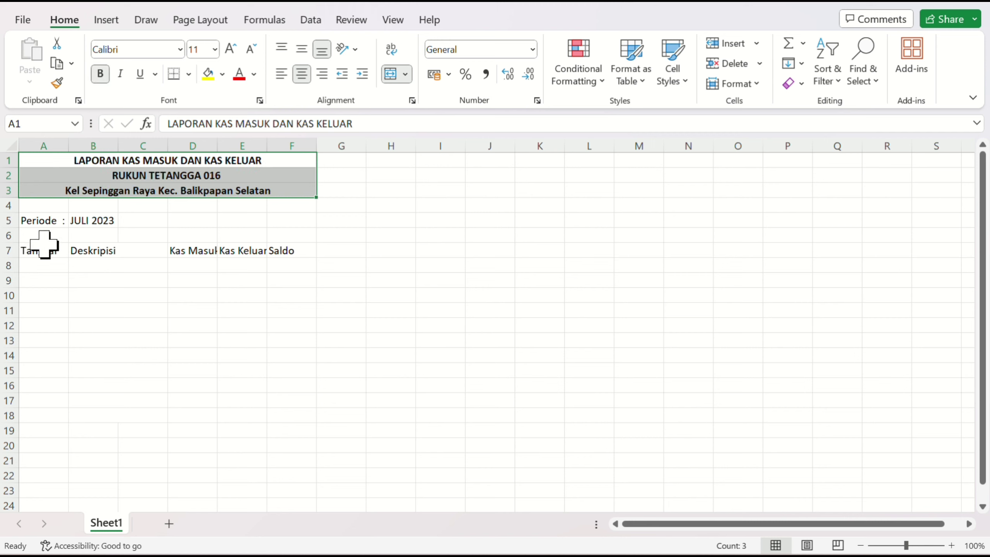
Make the table header row A7:F7 bold.
click(42, 250)
drag(42, 249, 269, 250)
click(100, 74)
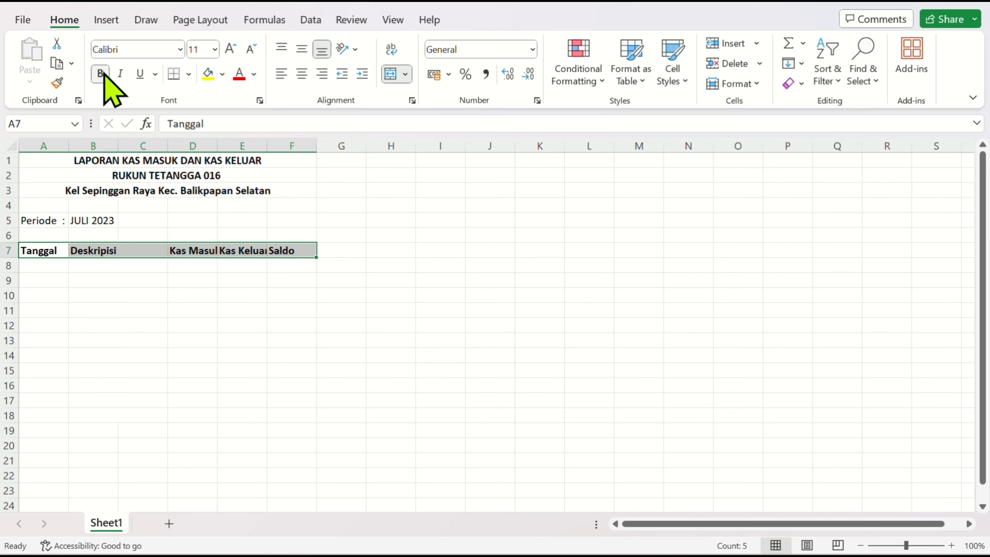
Apply all borders to the table range A7:F18.
drag(29, 254, 304, 423)
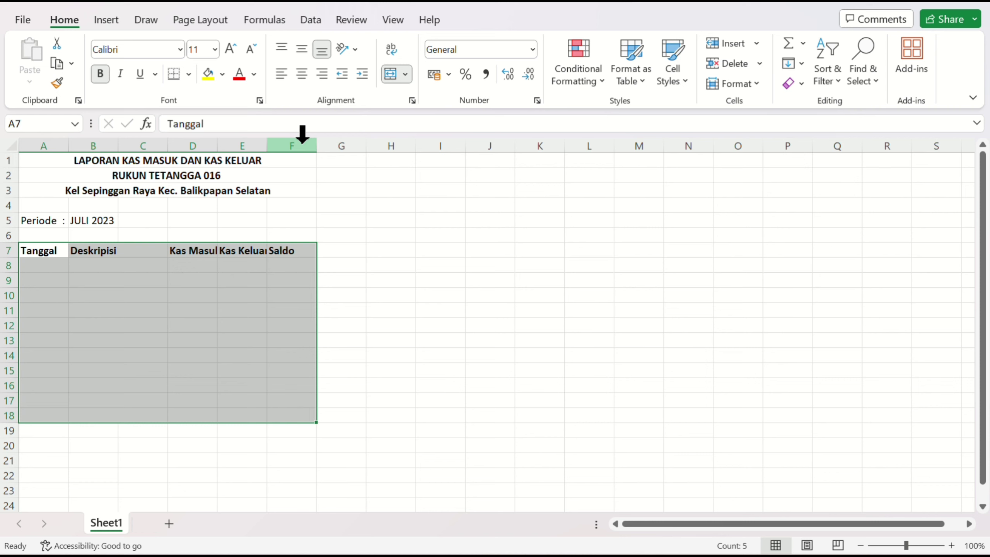
click(189, 74)
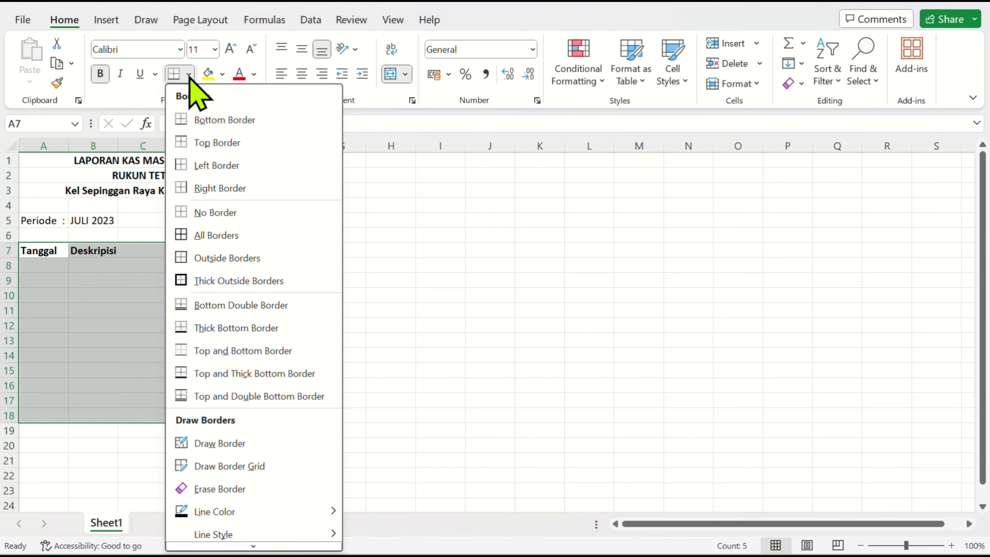
click(226, 235)
click(134, 267)
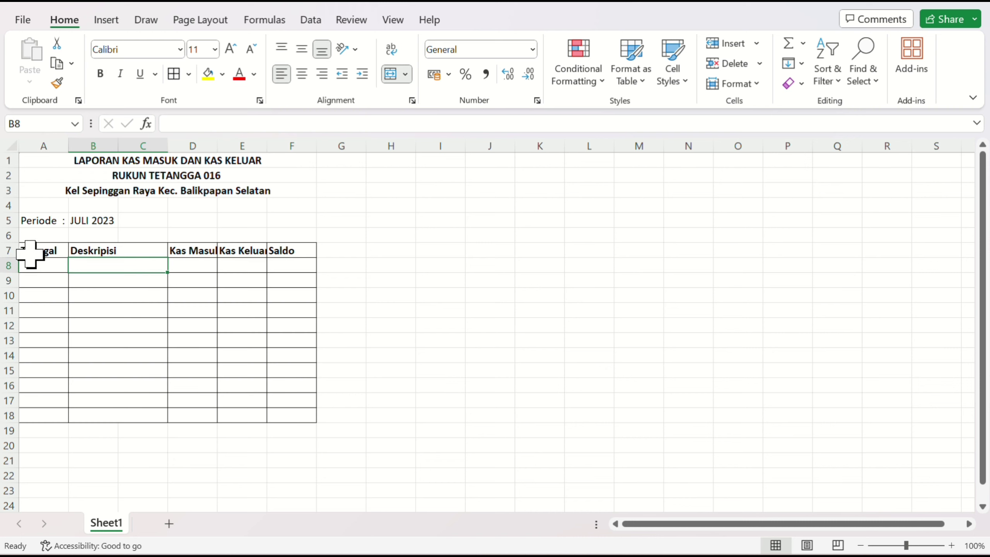
Fill the table header row A7:F7 with a light green theme color.
drag(33, 253, 278, 249)
click(223, 75)
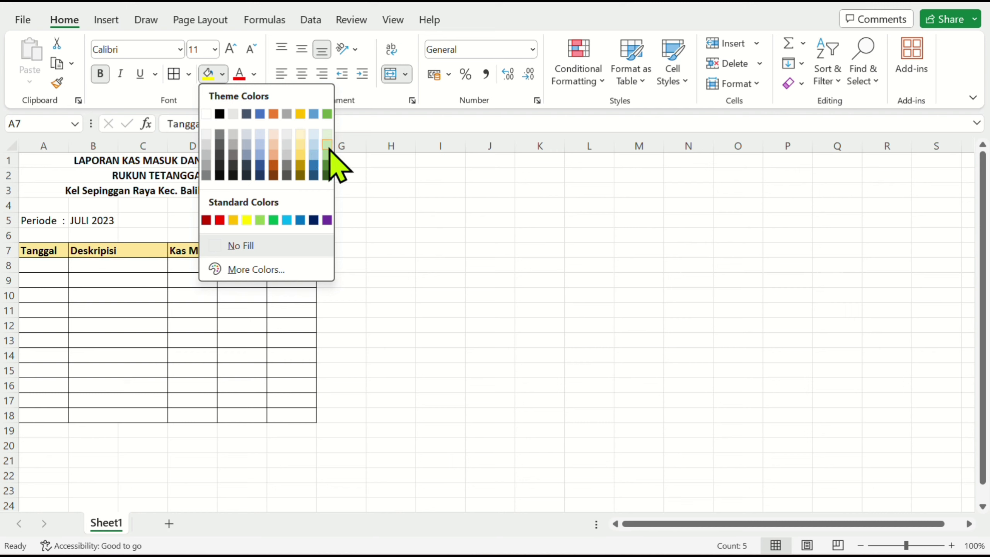
click(327, 145)
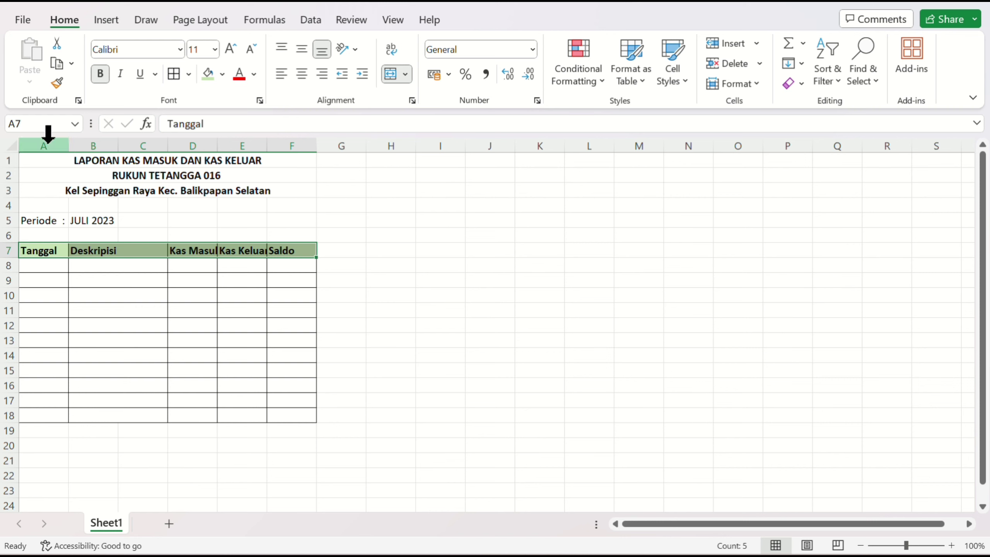
AutoFit the widths of columns A to F, and widen the "Saldo" column F beyond its fitted width.
drag(44, 146, 289, 137)
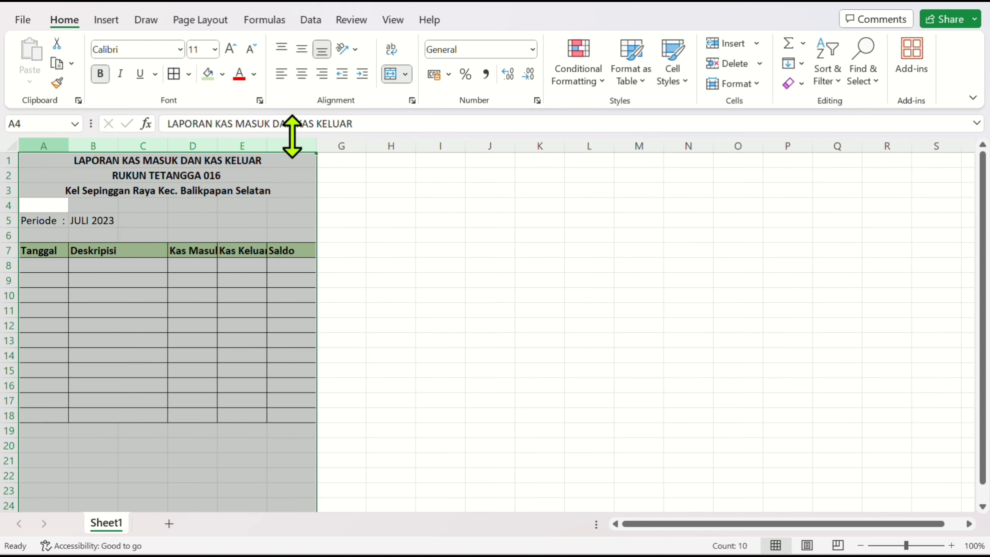
double_click(315, 143)
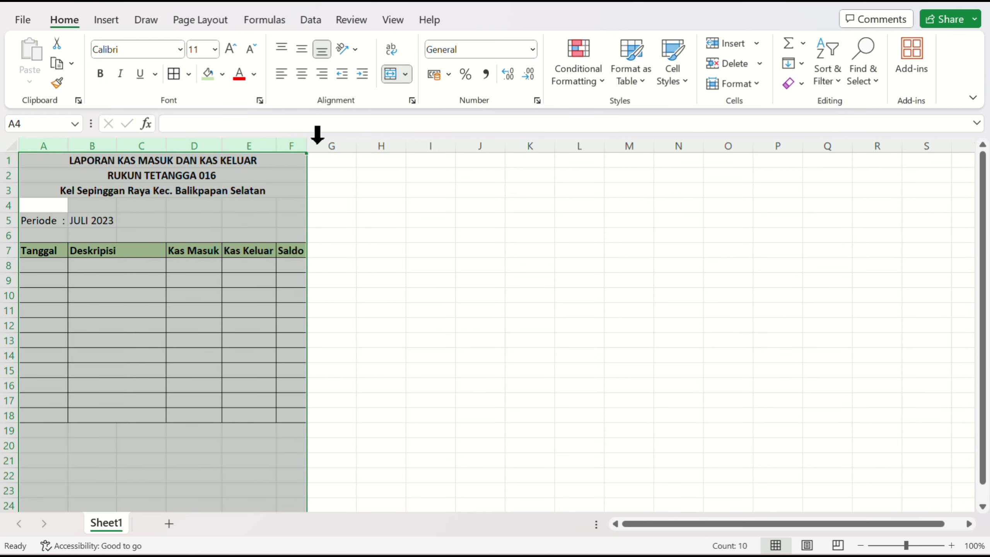
click(269, 266)
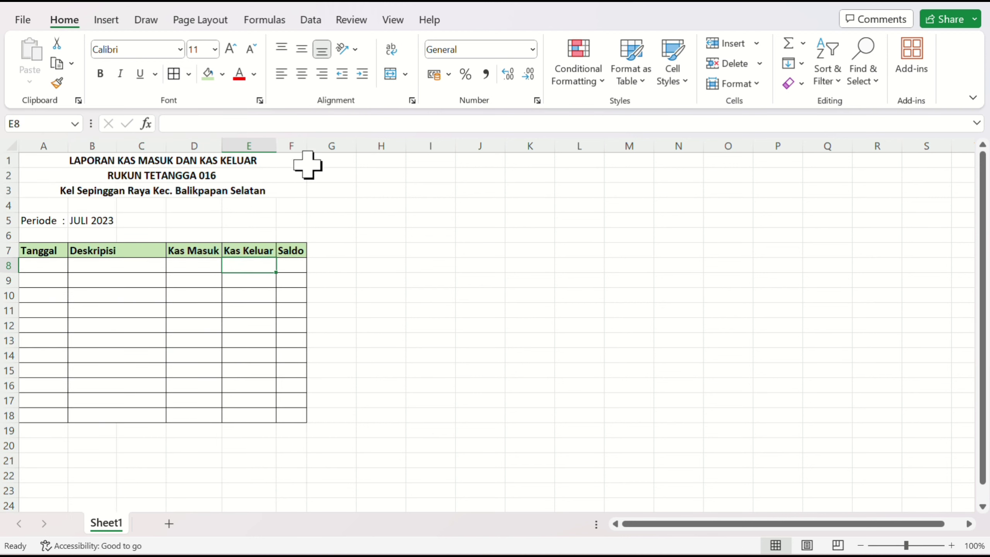
drag(307, 146, 358, 152)
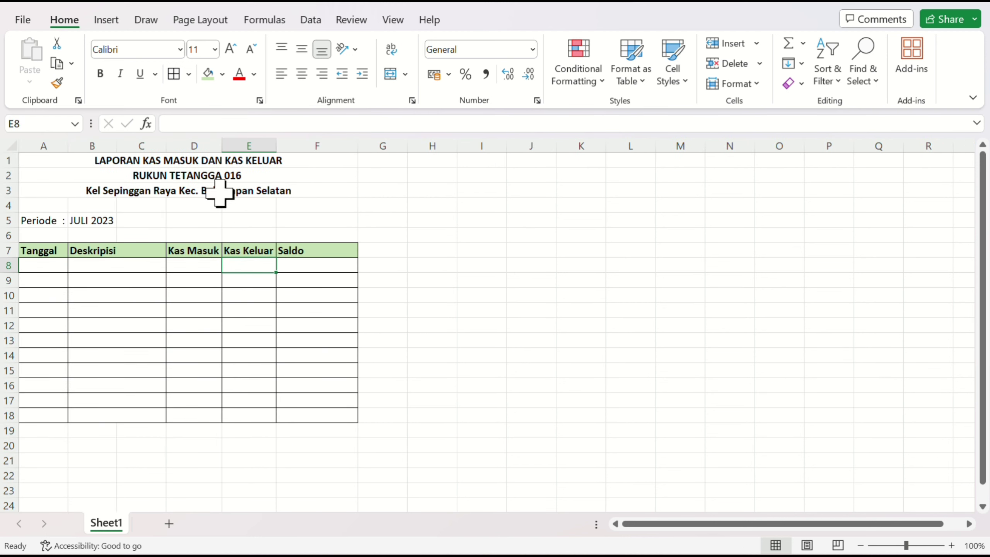
click(205, 158)
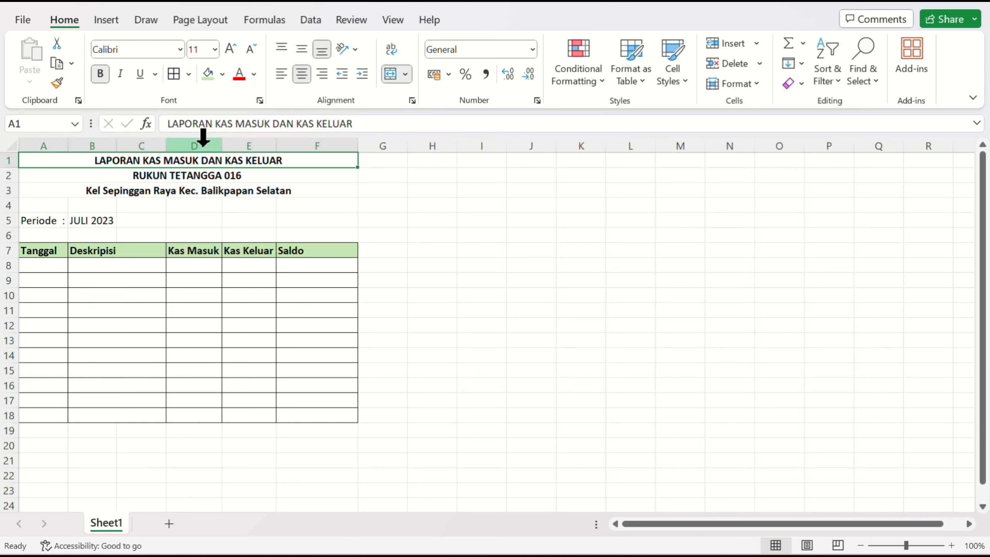
Widen the "Kas Masuk", "Kas Keluar" and "Saldo" columns D to F to an equal width, and widen column C.
drag(203, 144, 292, 146)
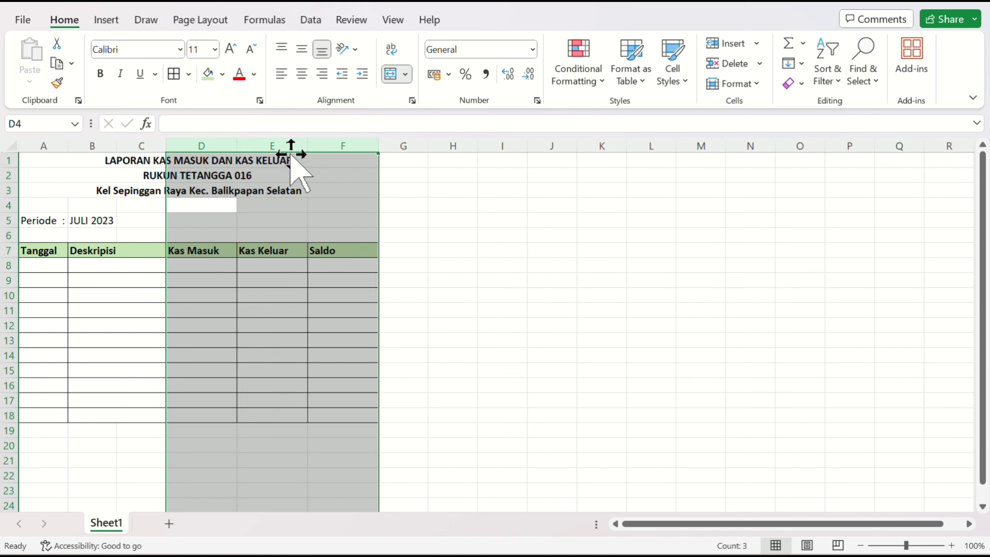
click(141, 145)
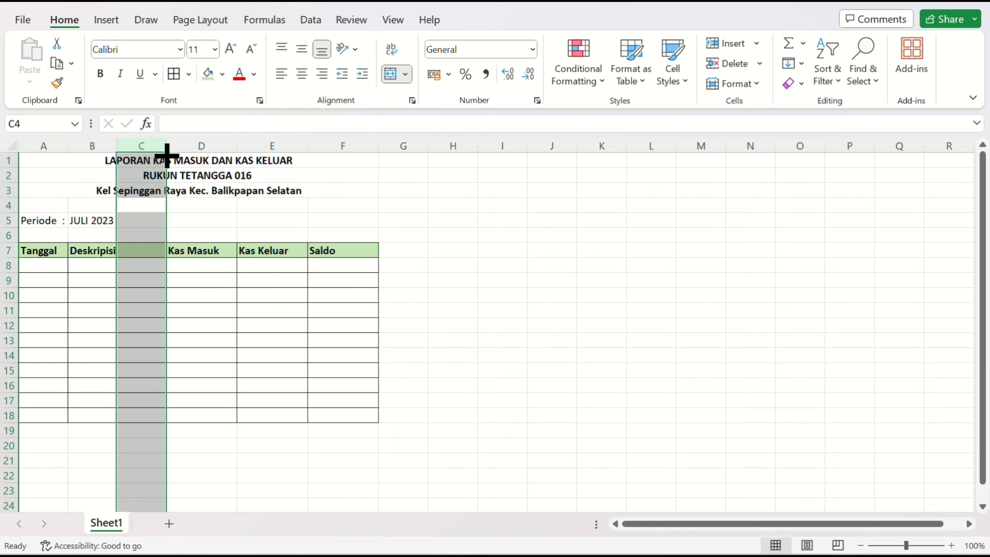
drag(167, 156, 234, 160)
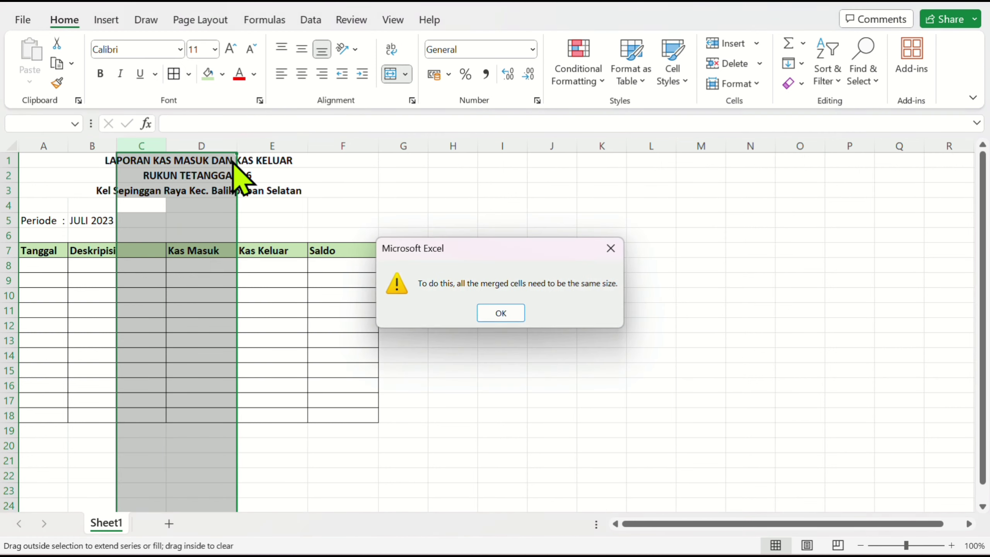
click(611, 248)
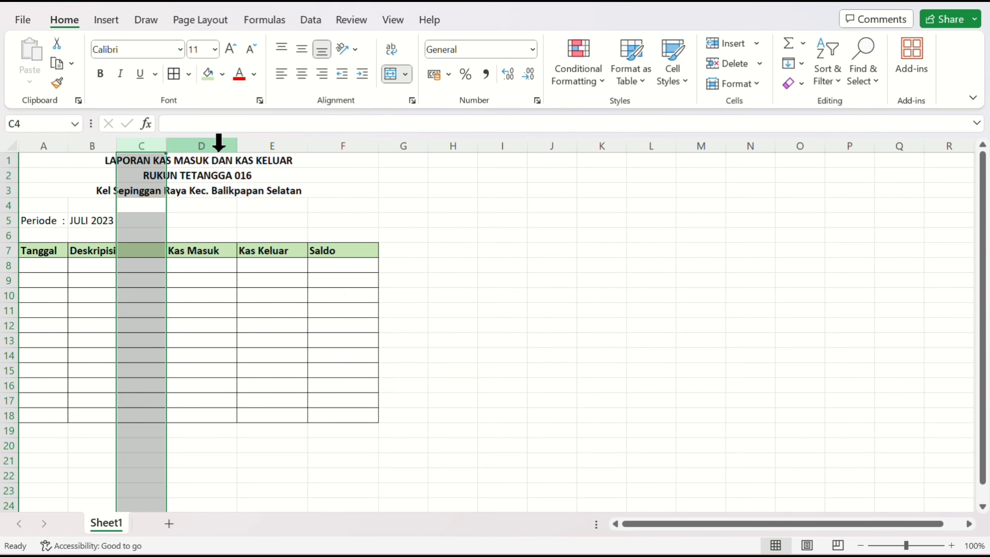
drag(166, 145, 205, 149)
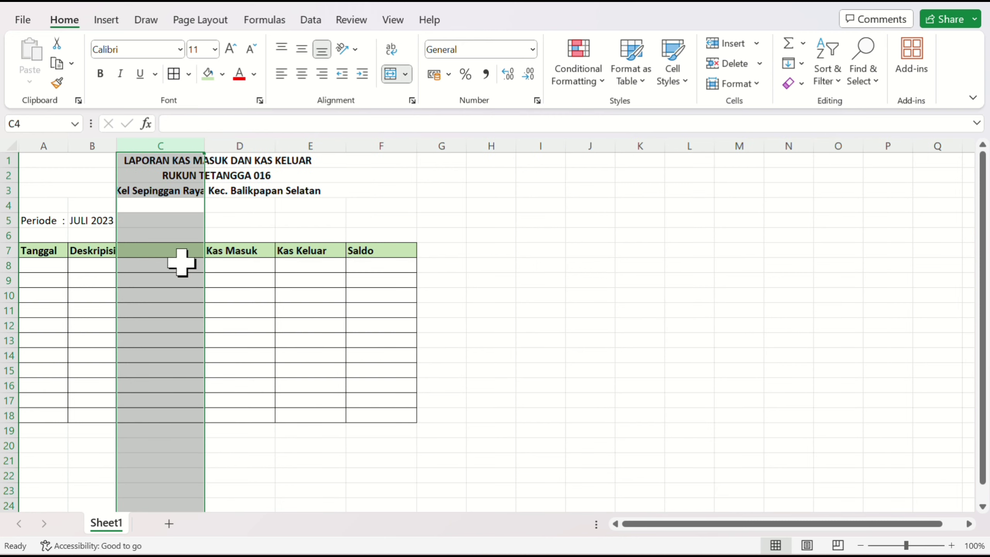
click(177, 279)
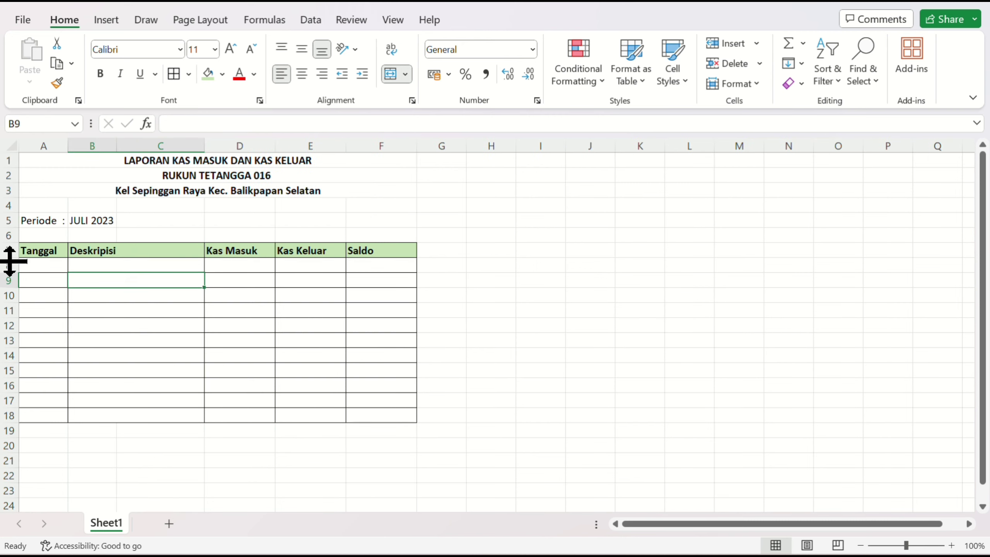
Make header row 7 about twice as tall and center the labels in A7:F7 vertically and horizontally.
drag(10, 261, 374, 250)
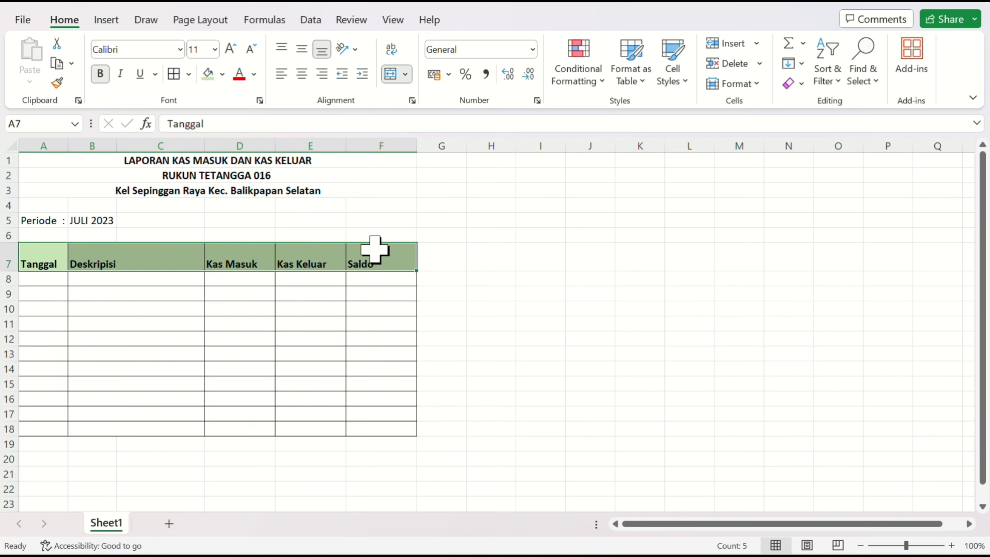
click(305, 48)
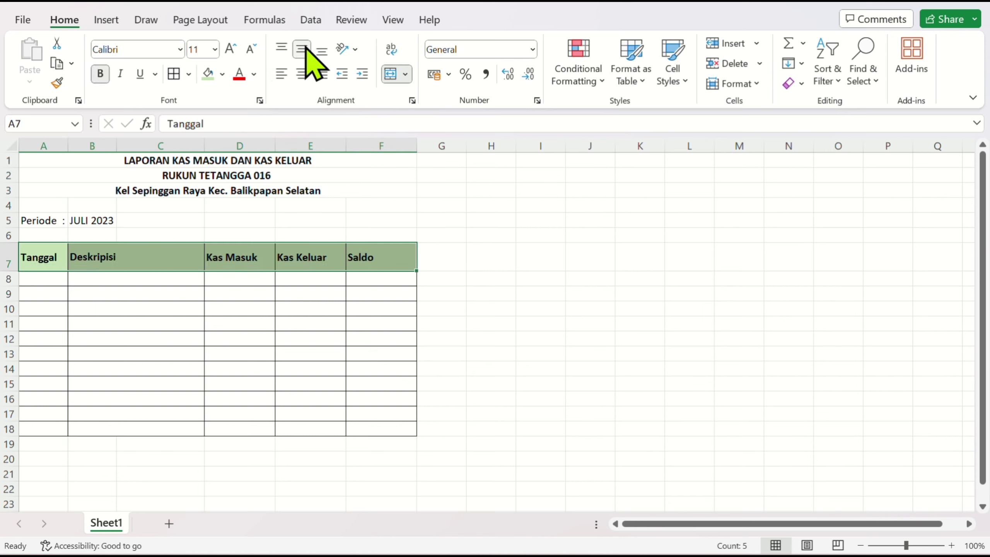
click(302, 74)
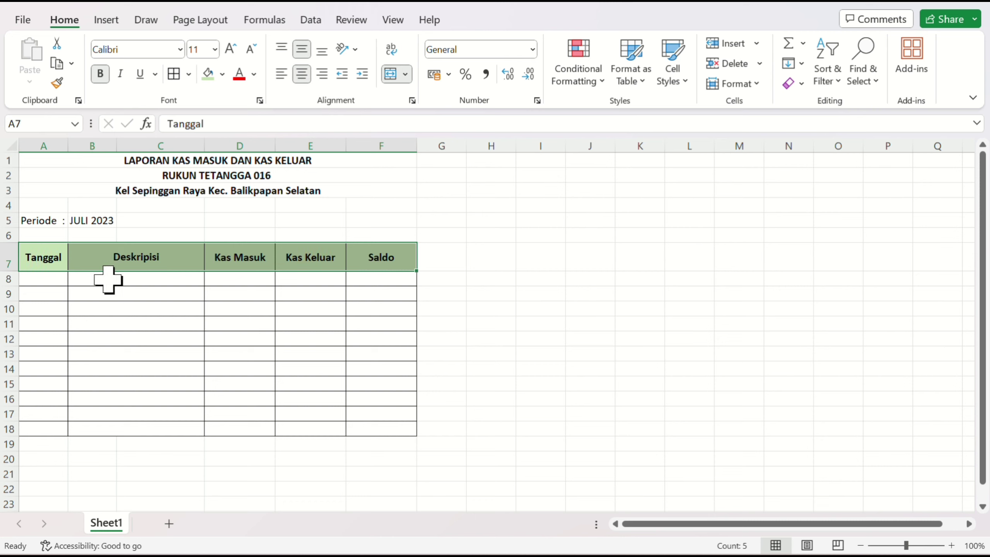
Format the "Tanggal" cells A8:A18 as dates with the Indonesian locale and the 14/03/12 type.
click(53, 279)
drag(53, 279, 43, 431)
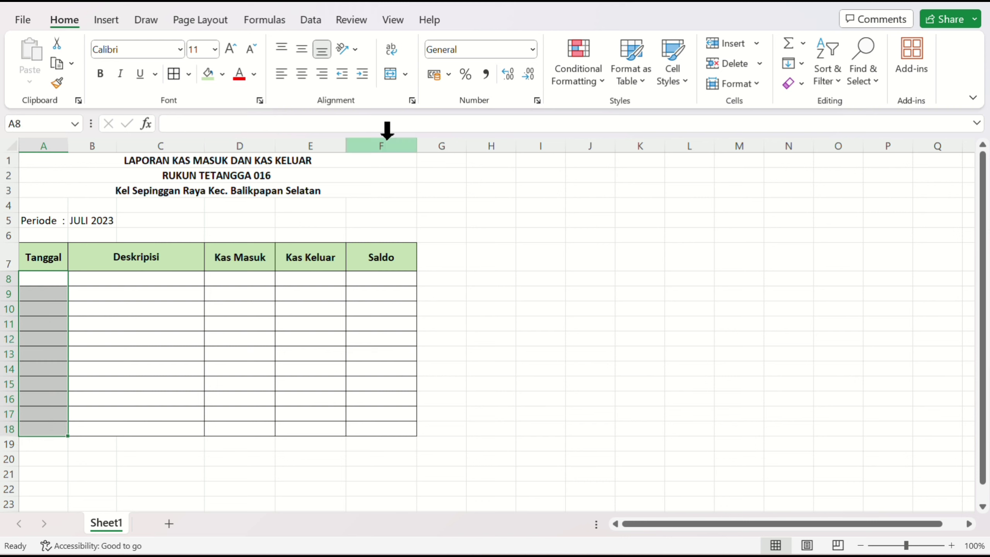
click(532, 49)
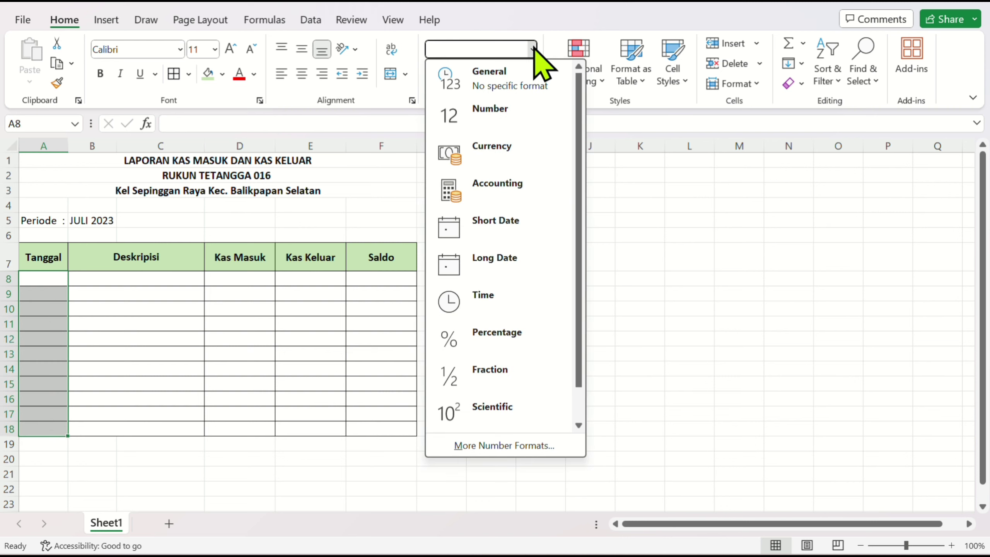
click(503, 447)
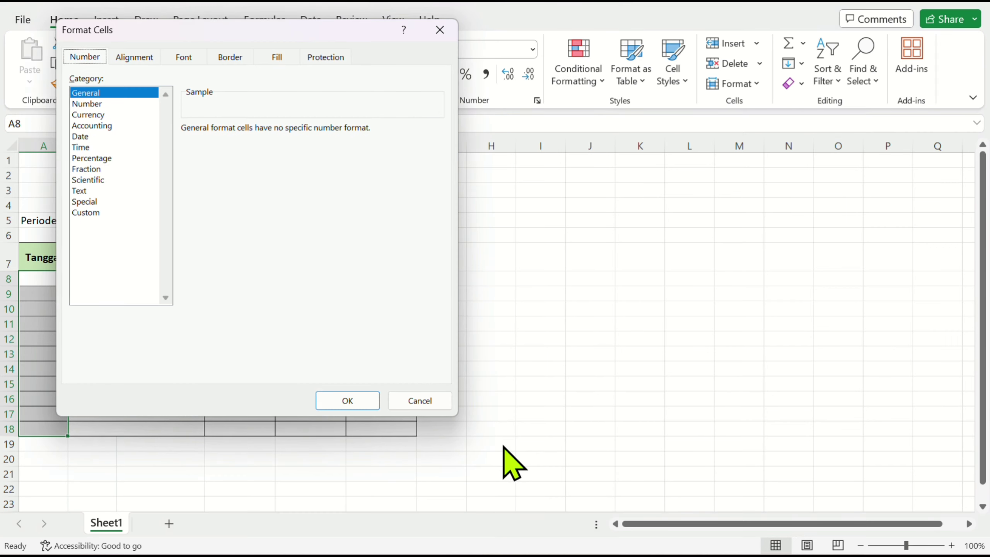
click(89, 136)
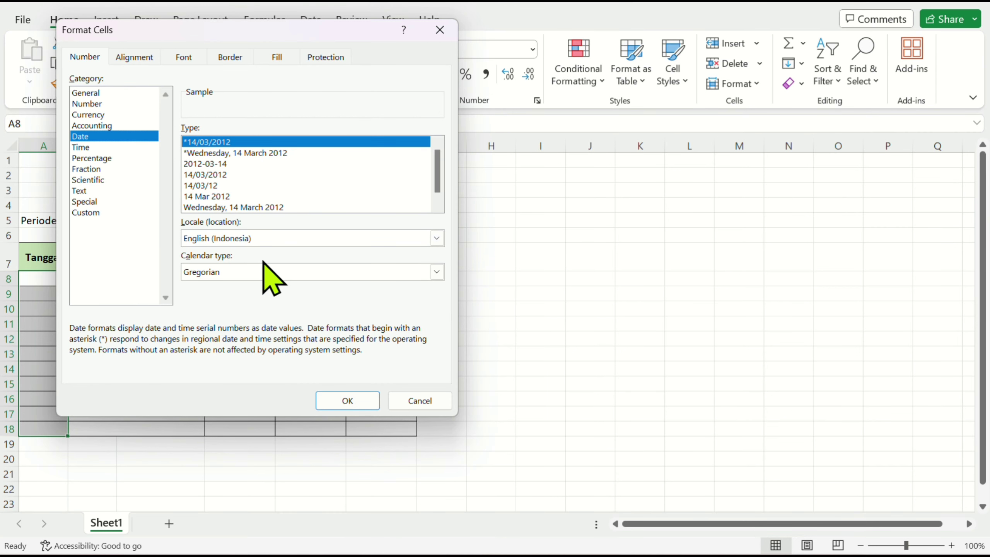
click(267, 237)
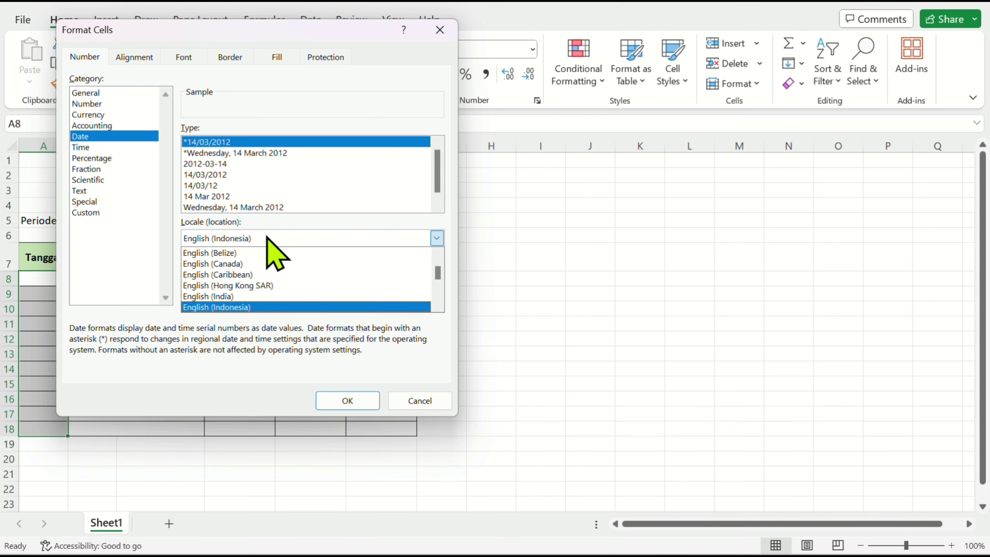
mouse_move(437, 269)
mouse_down()
mouse_move(432, 310)
mouse_move(433, 273)
mouse_up()
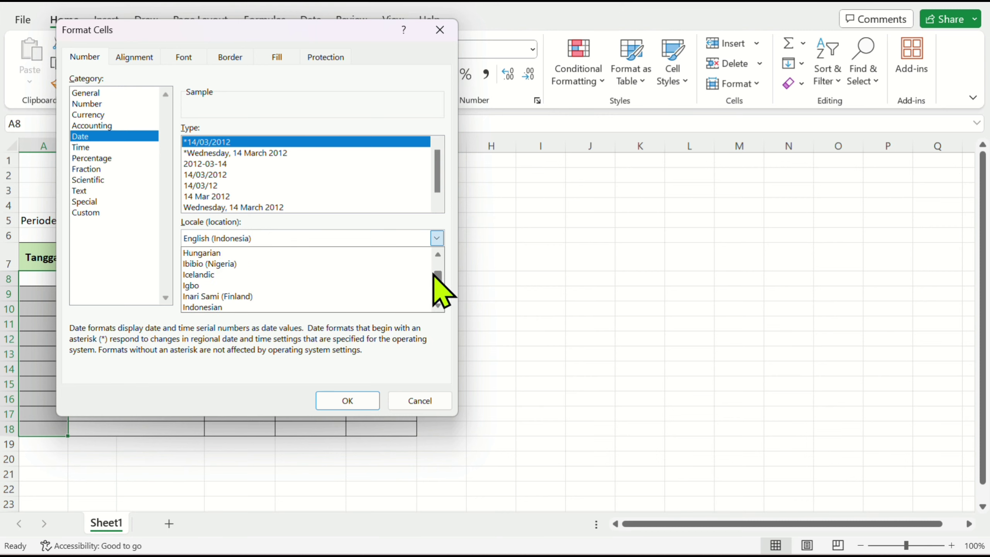
click(339, 308)
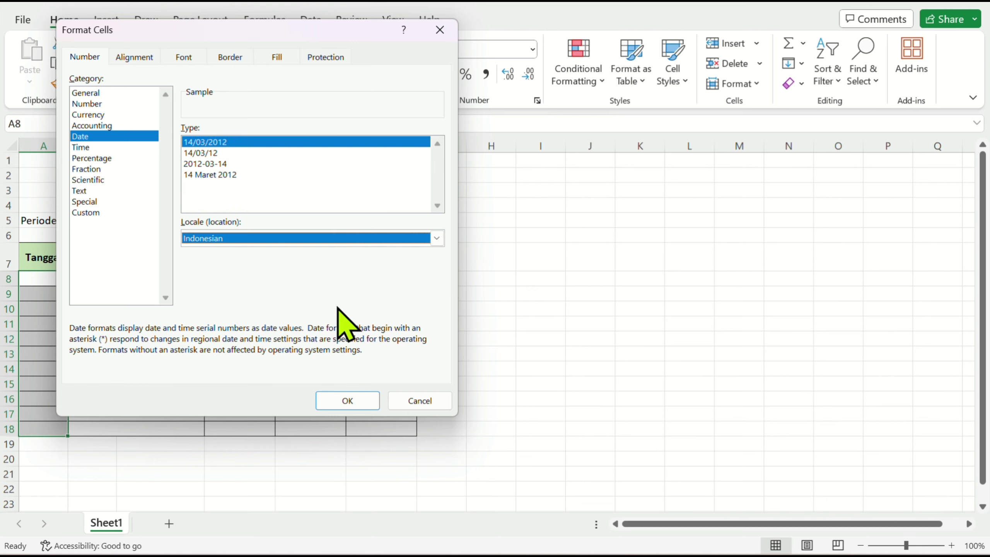
click(196, 153)
click(351, 400)
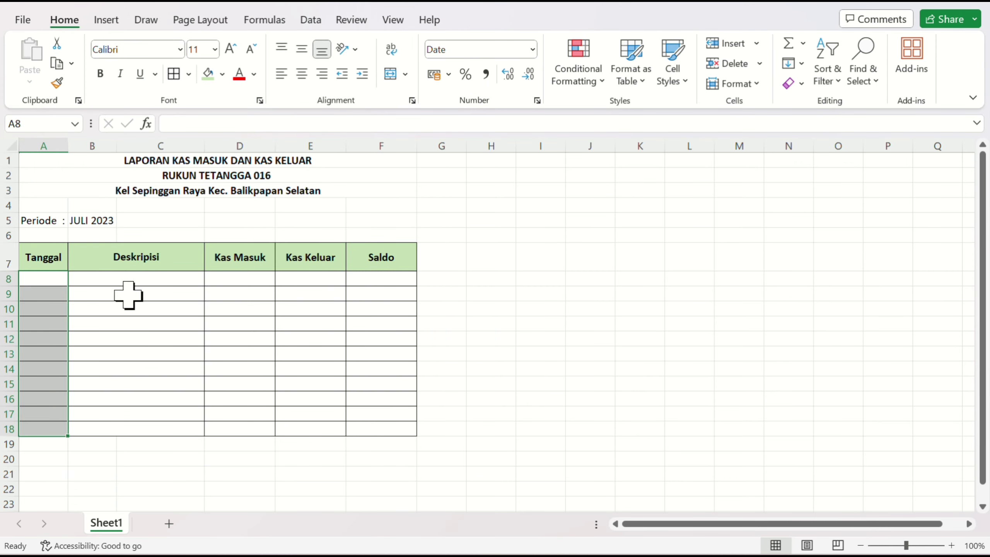
Fill row 8 with the date 1/7, the description "Saldo Kas bulan Juni 2023" and 2500000 as "Kas Masuk".
click(50, 277)
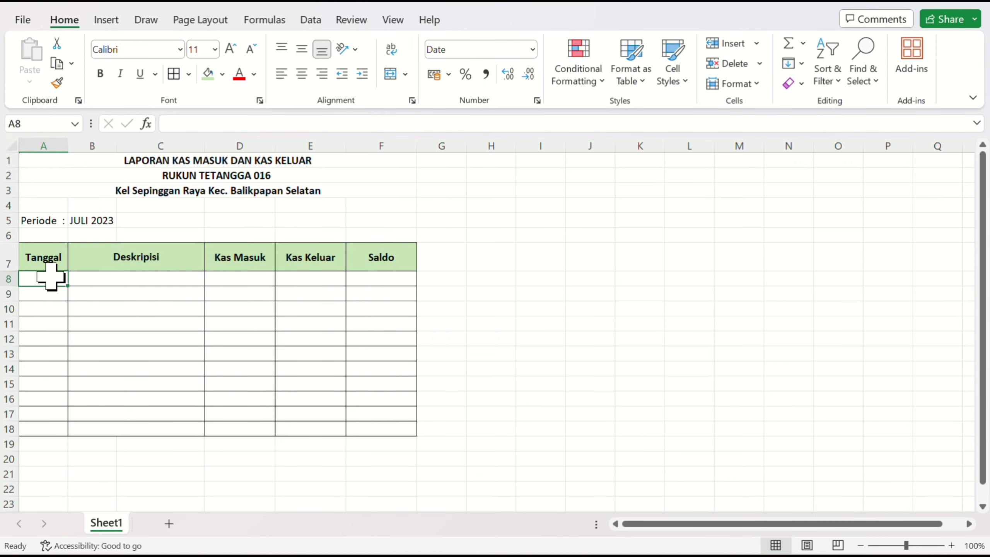
text(1/7)
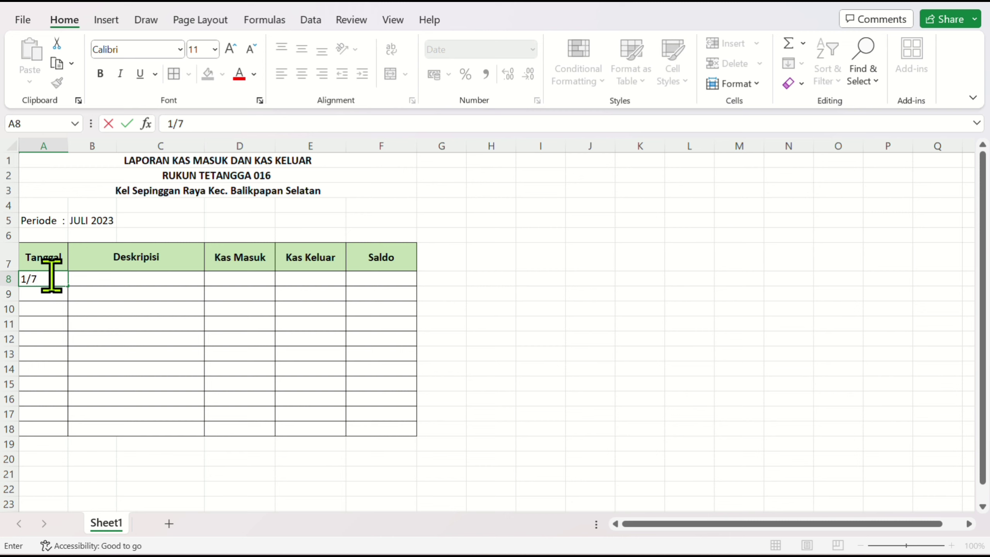
key(Return)
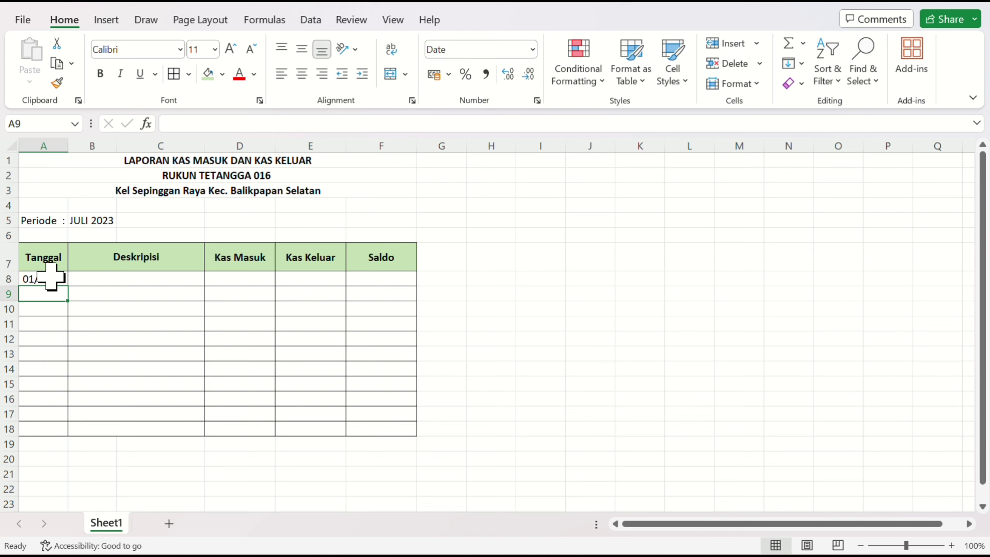
click(112, 278)
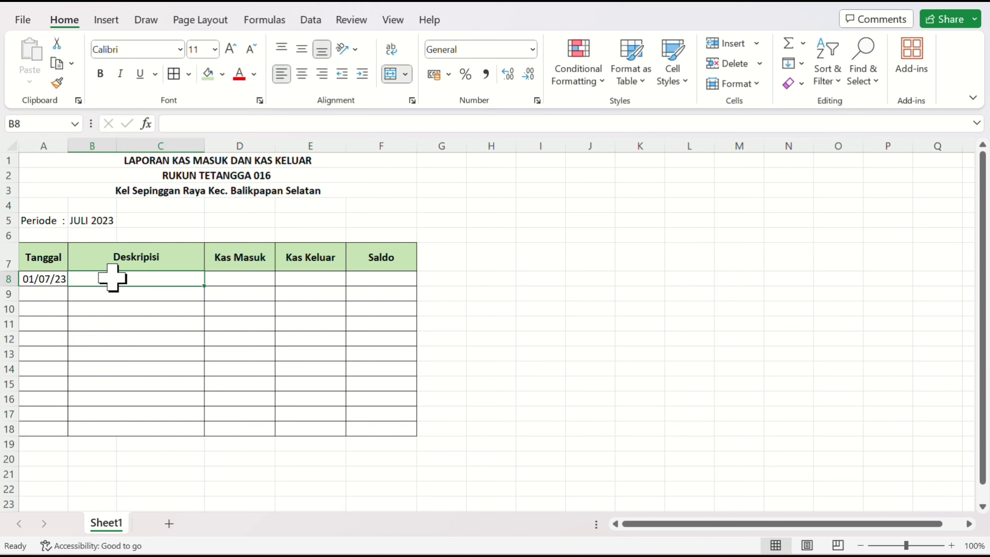
text(Saldo Kas bulan Juni 2023)
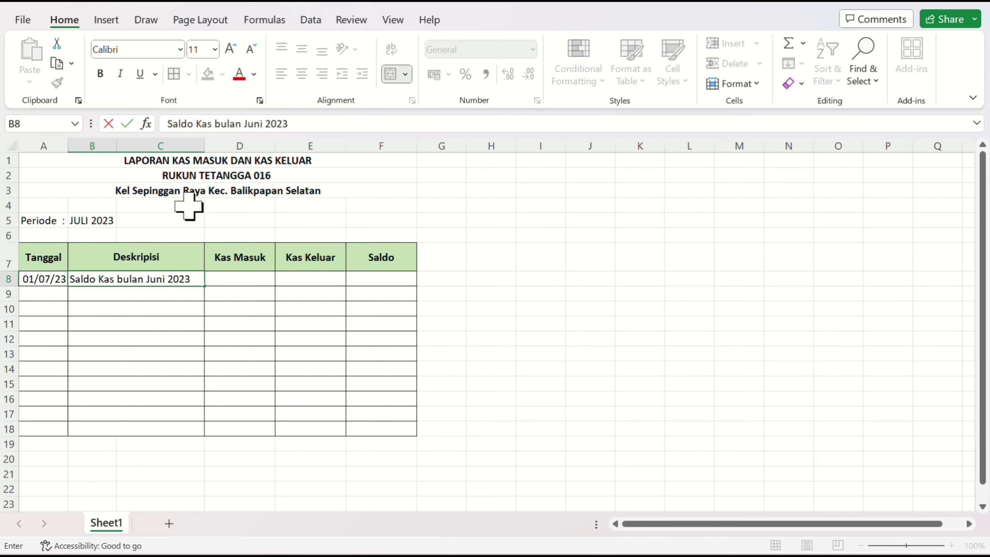
click(242, 275)
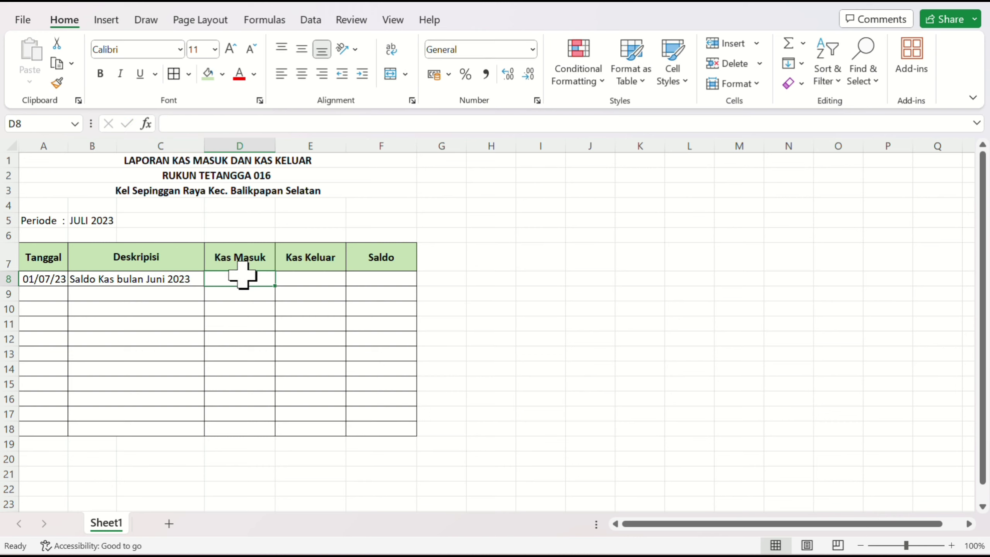
text(2500)
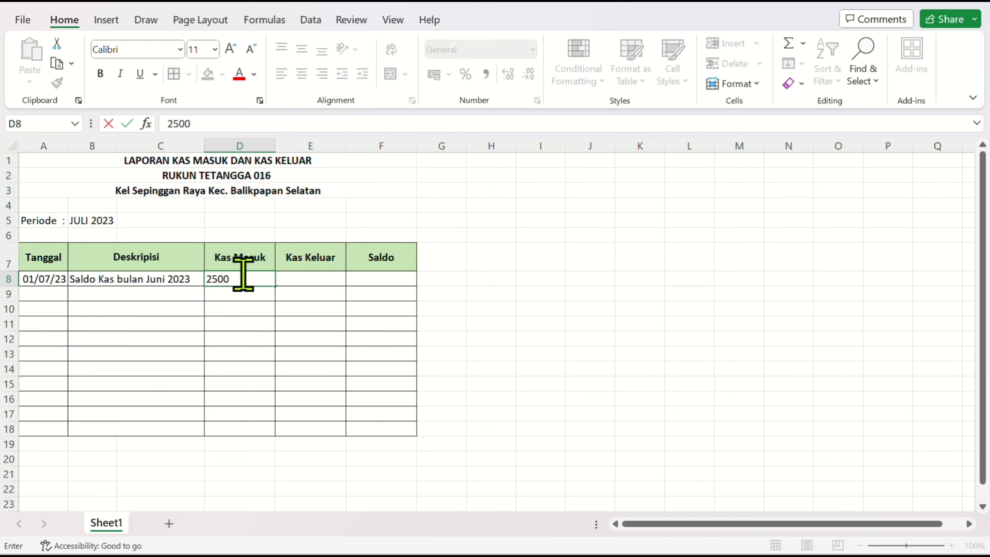
text(3)
key(Return)
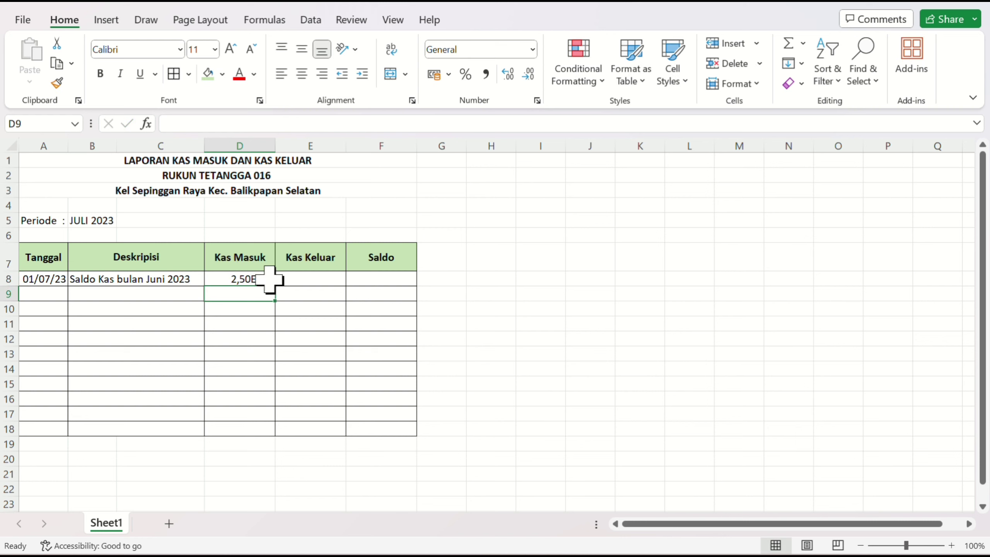
Format the amount cells D8:F18 in comma style with thousands separators and no decimal places.
drag(259, 278, 399, 435)
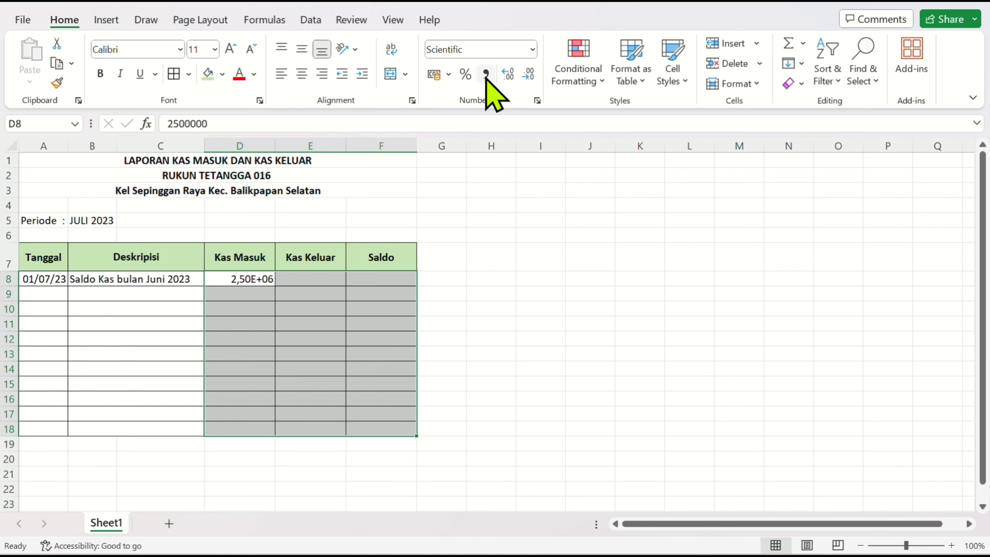
click(532, 49)
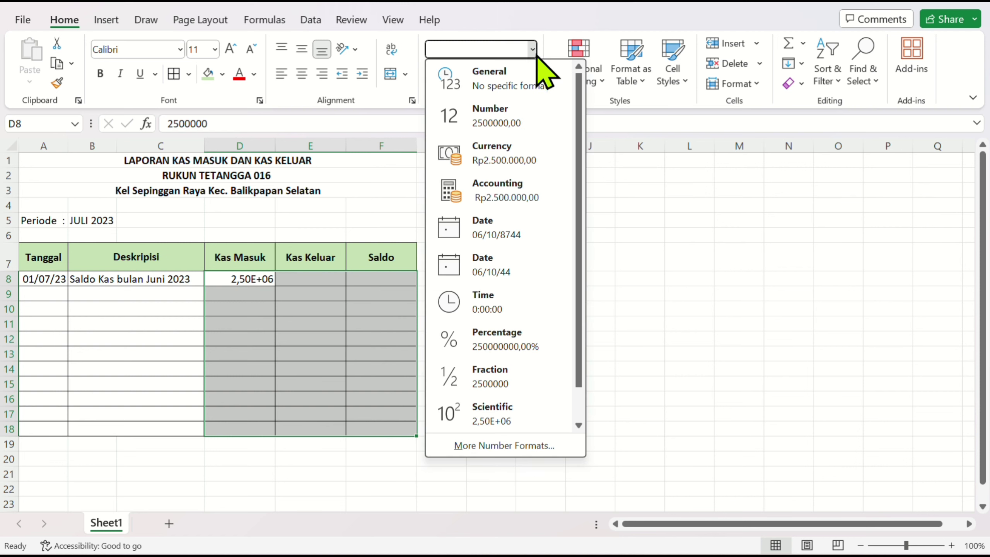
click(540, 145)
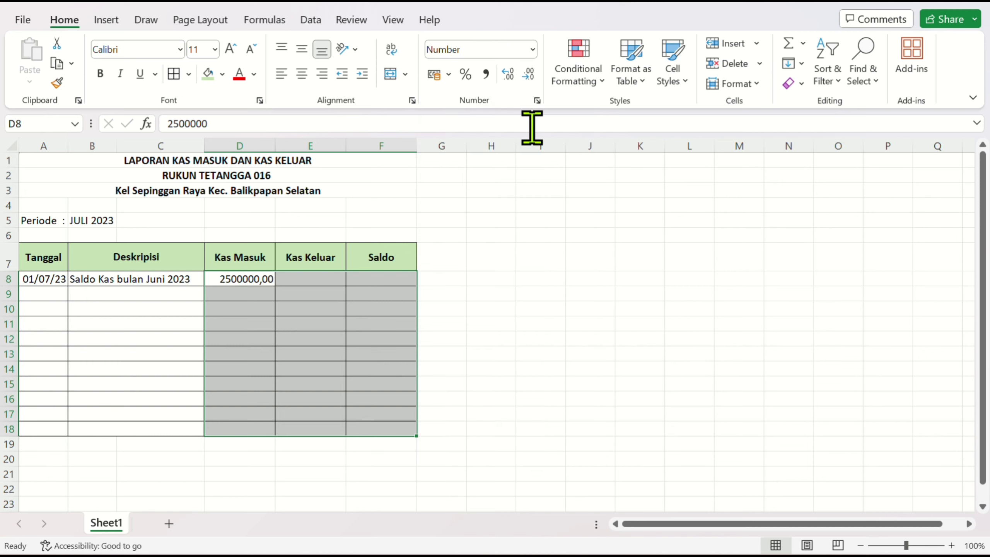
click(486, 74)
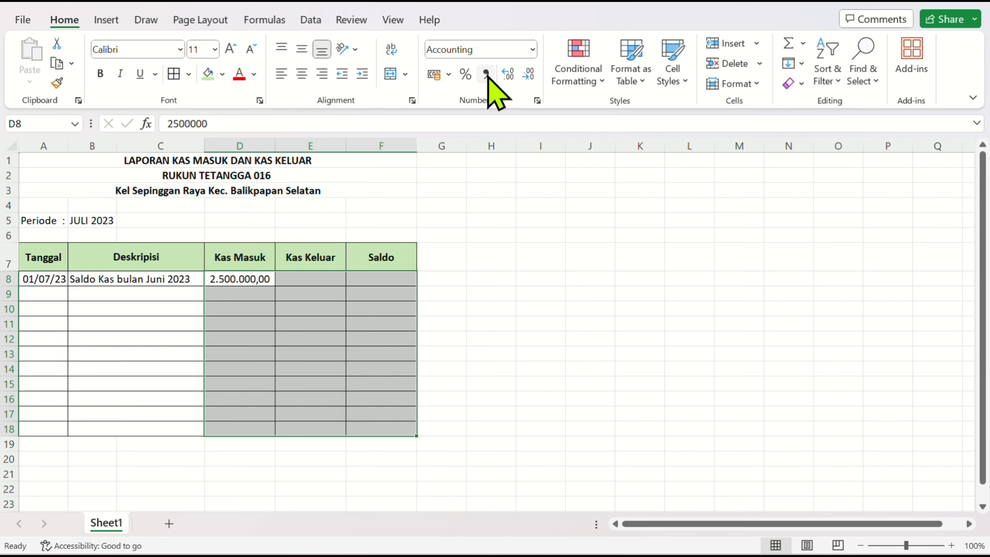
click(529, 73)
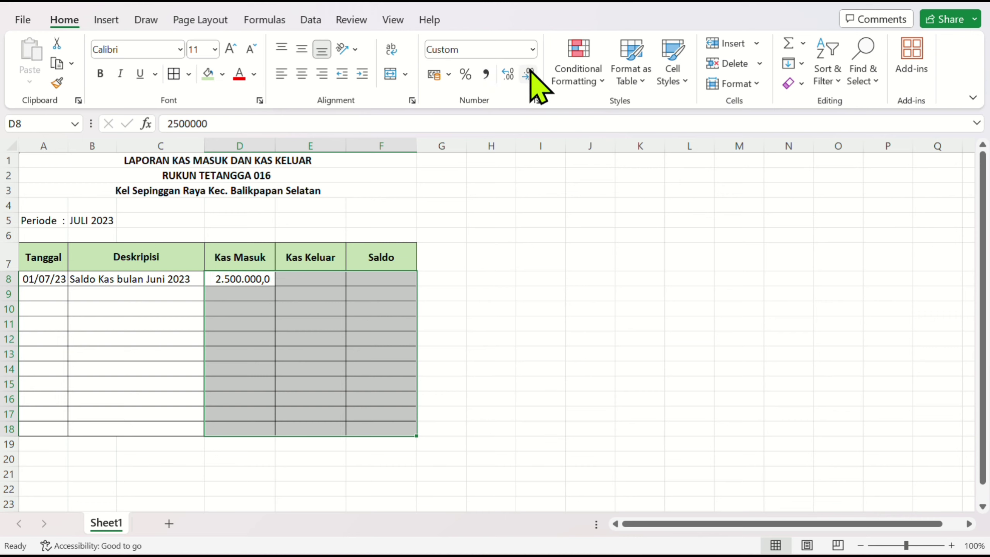
click(530, 73)
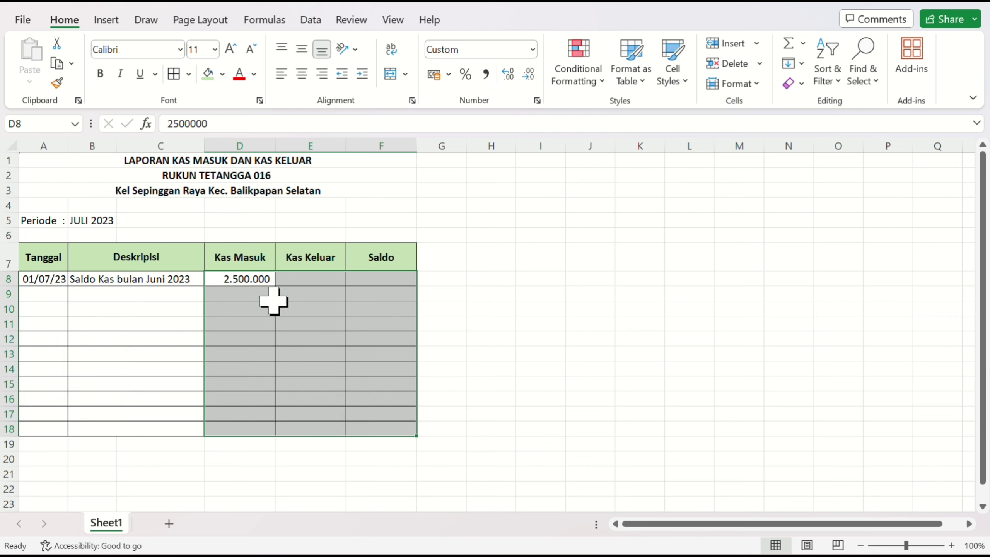
click(259, 294)
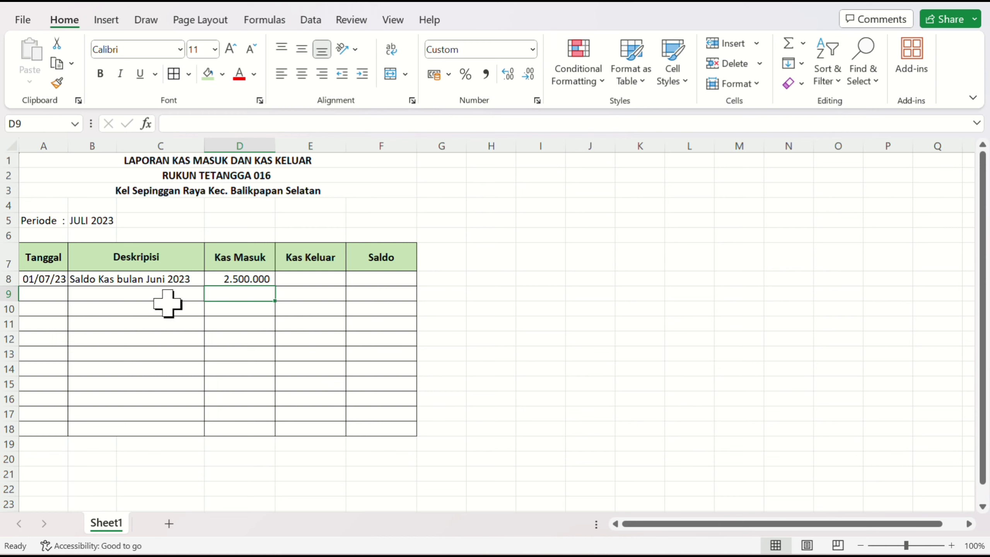
Enter the formula =D8 in the first "Saldo" cell, F8.
click(381, 278)
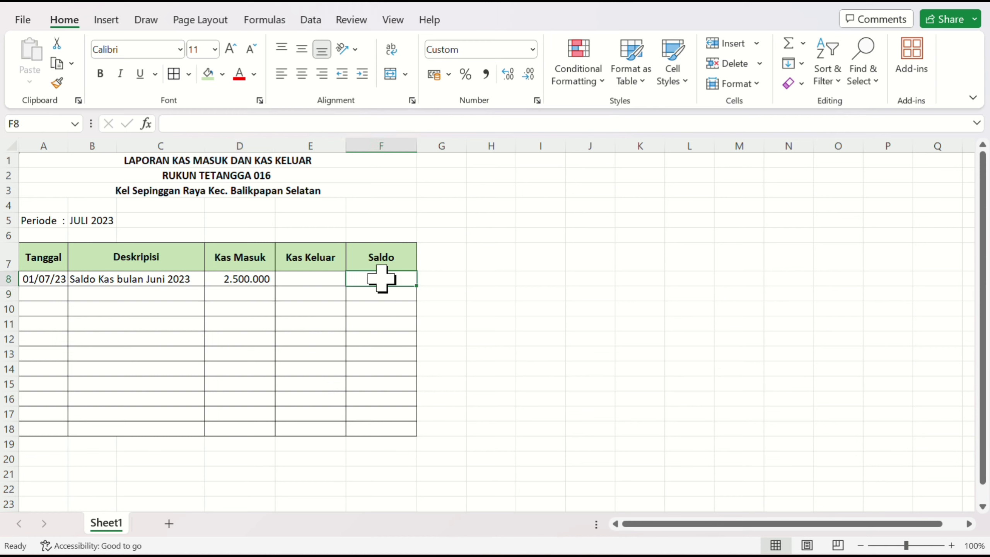
text(=)
click(256, 278)
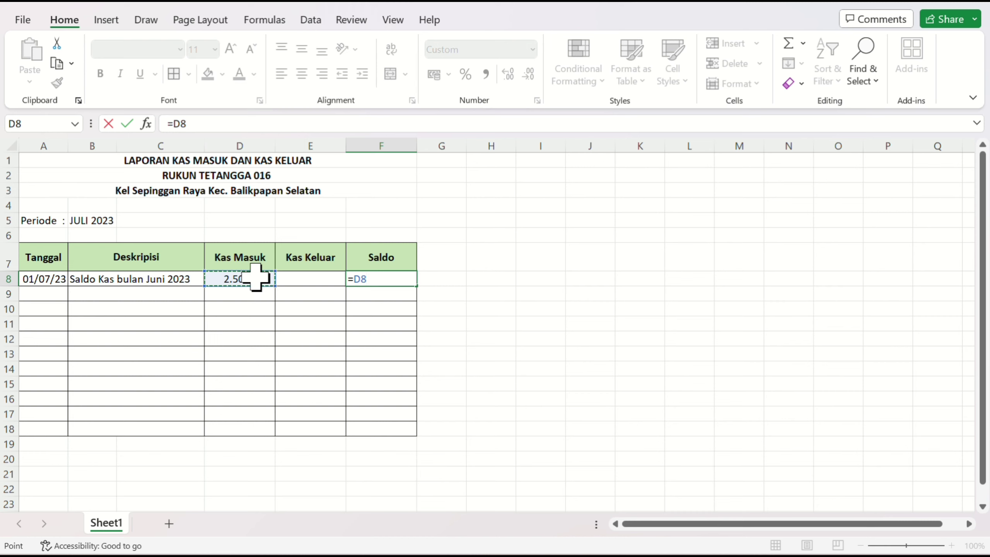
key(Return)
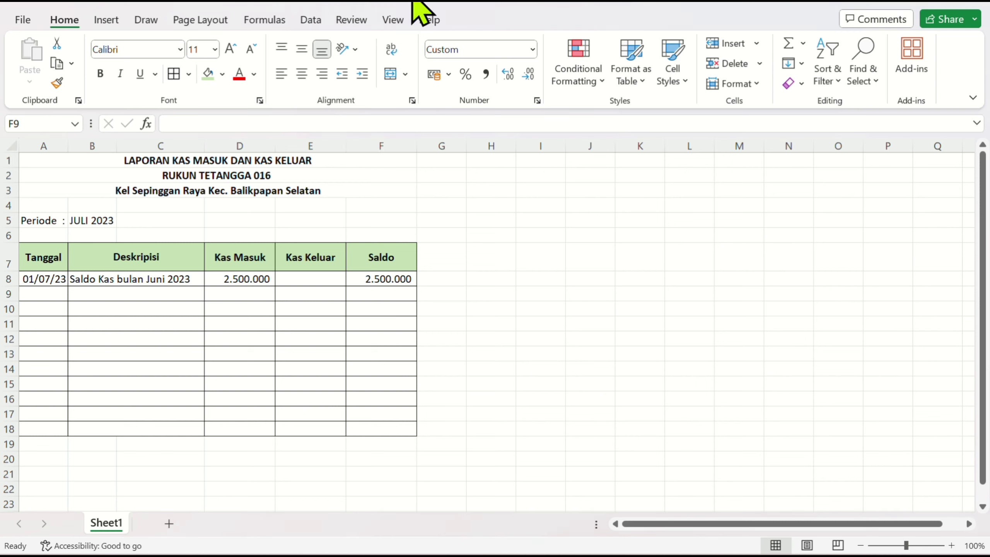
Enter the date 03/7 in the "Tanggal" cell of row 9.
click(41, 293)
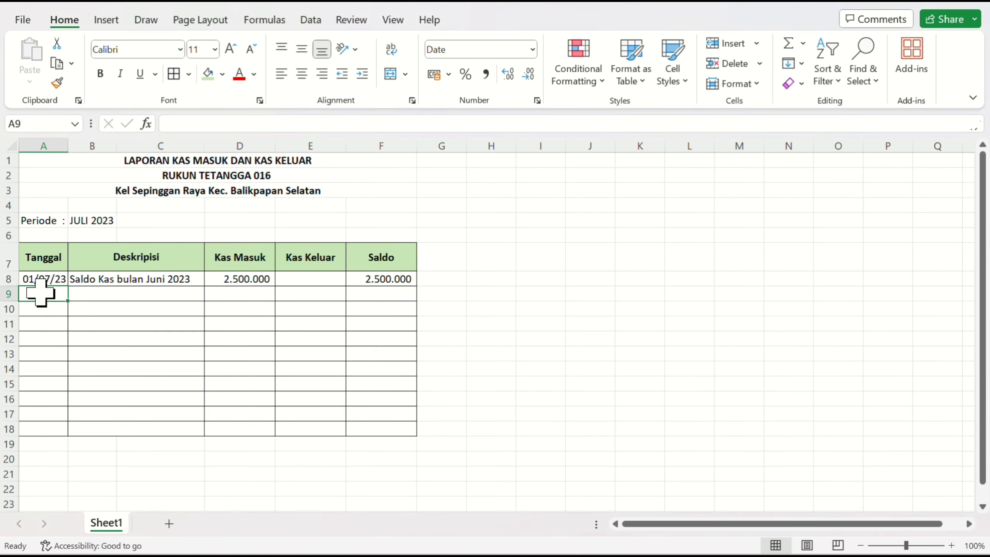
text(03/7)
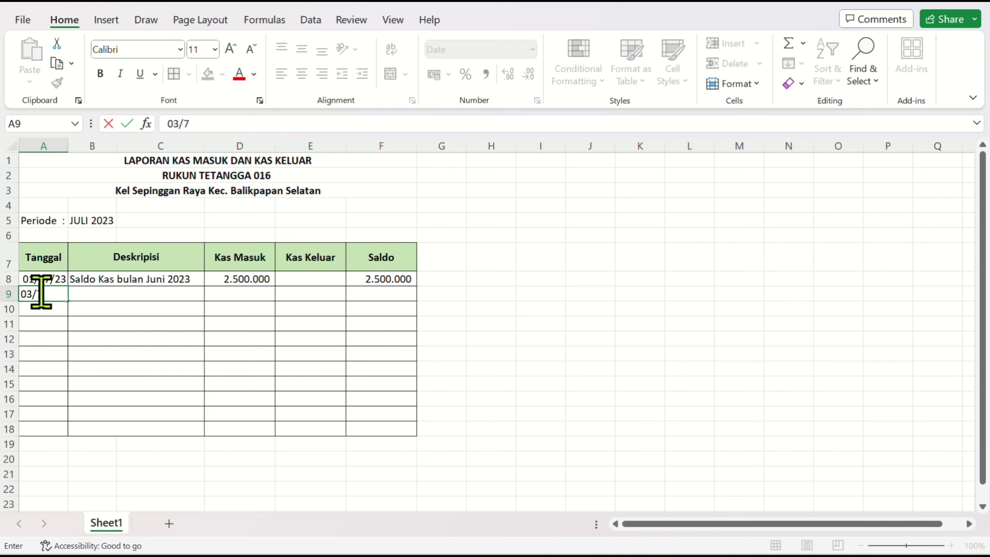
key(Return)
key(Right)
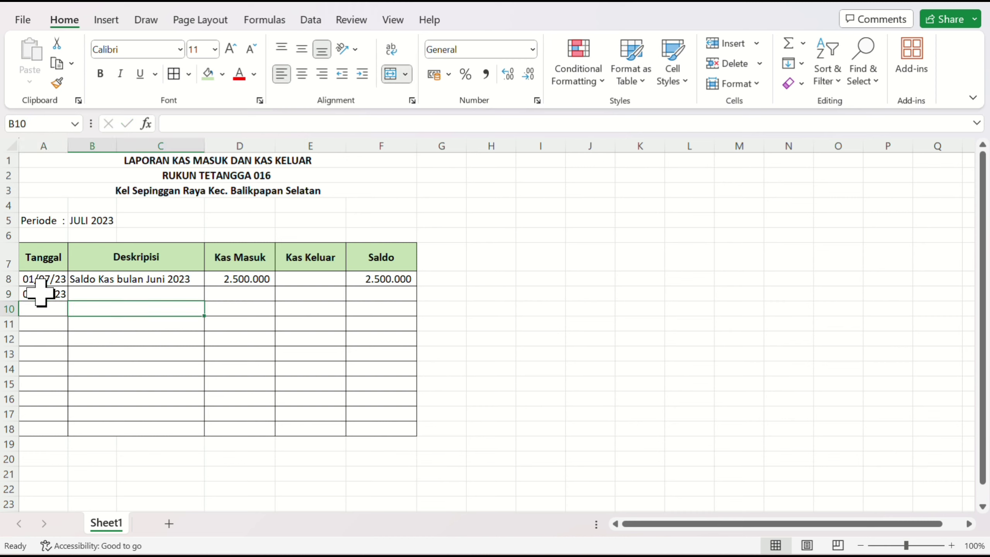
key(Up)
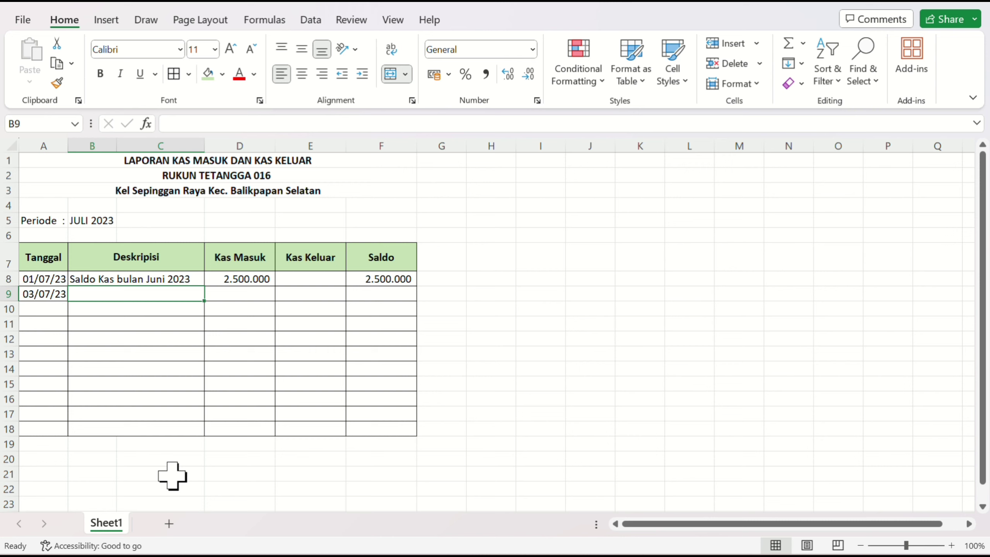
Enter the description "Beli Token PLN untuk kantor RT" in row 9 and widen column C so the text fits.
text(Beli T)
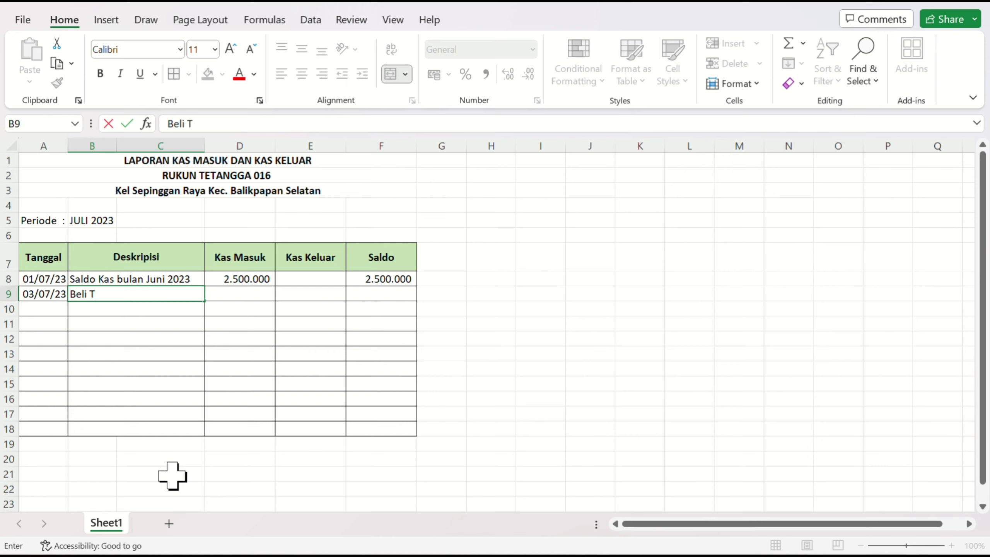
text(oken PLN unut)
text(k)
key(BackSpace)
key(BackSpace)
key(BackSpace)
text(tu)
key(BackSpace)
text(u)
key(BackSpace)
text(k kan)
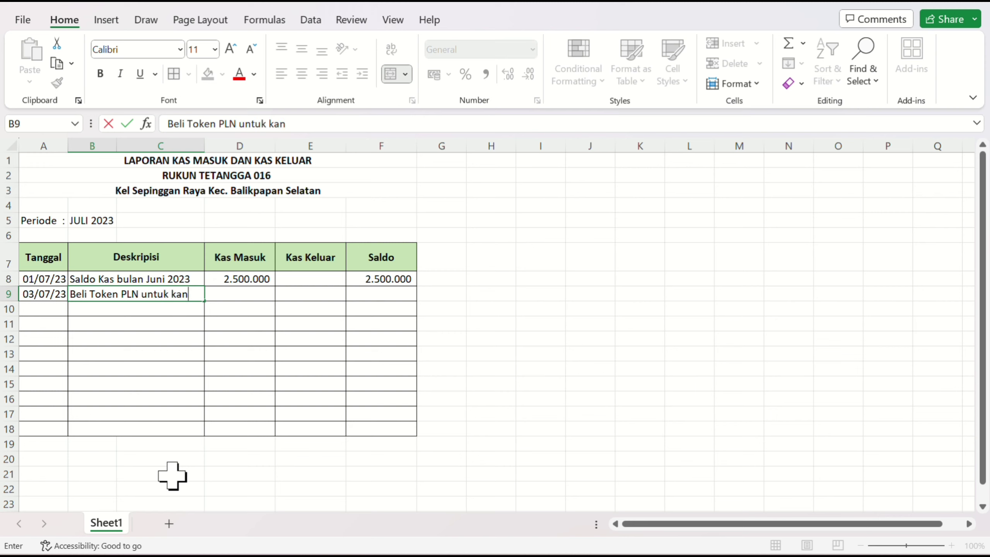
text(tor RT)
click(200, 156)
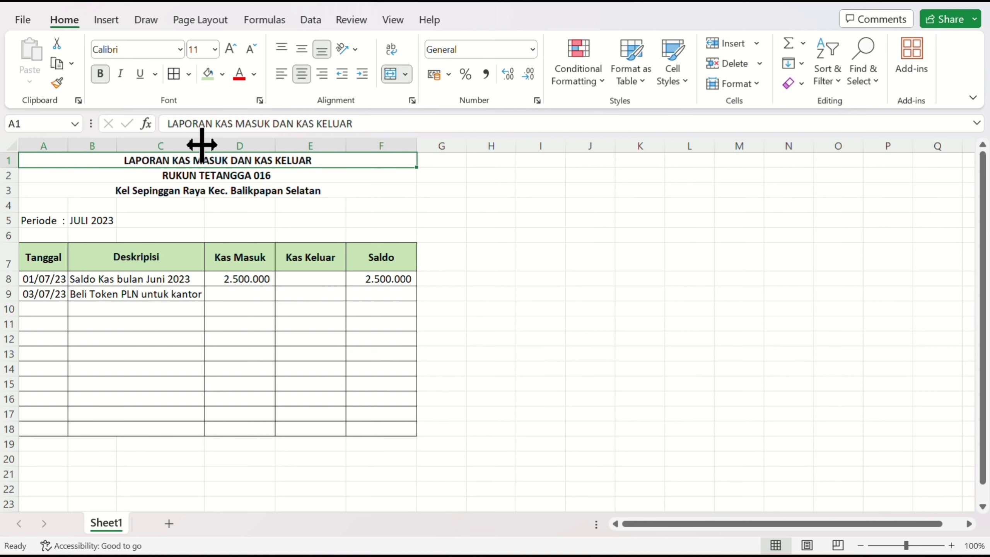
drag(202, 144, 240, 145)
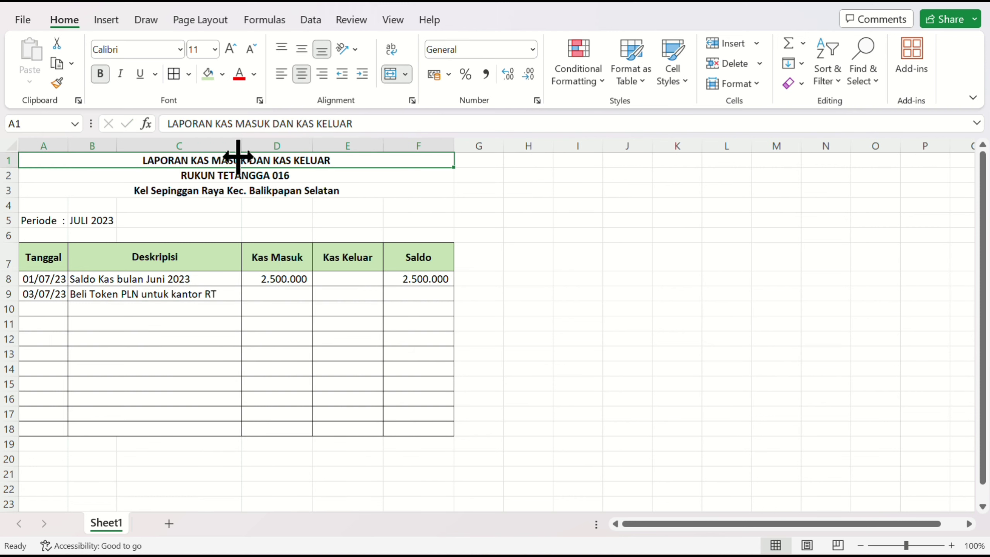
Enter 300000 as "Kas Keluar" for the PLN token purchase in row 9.
click(159, 308)
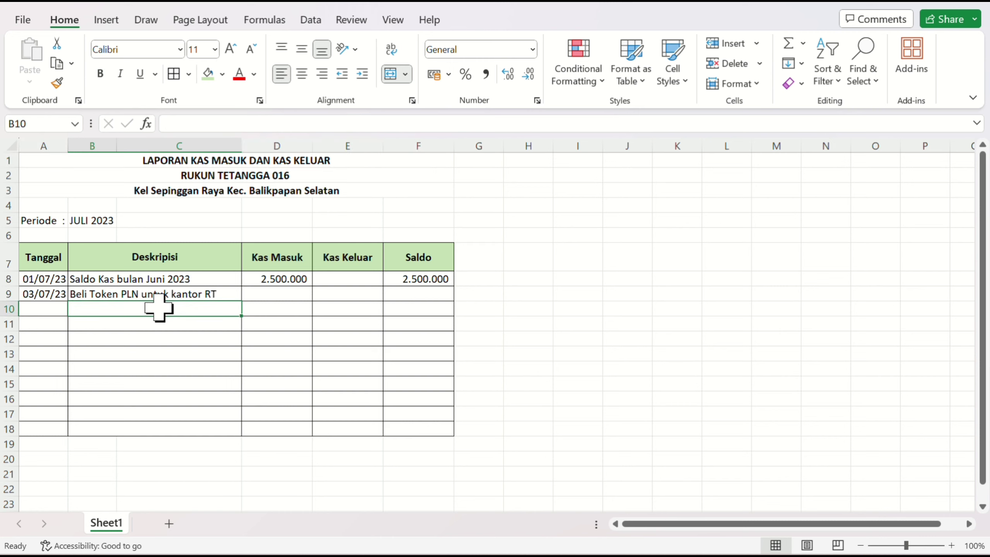
key(Right)
key(Up)
key(Right)
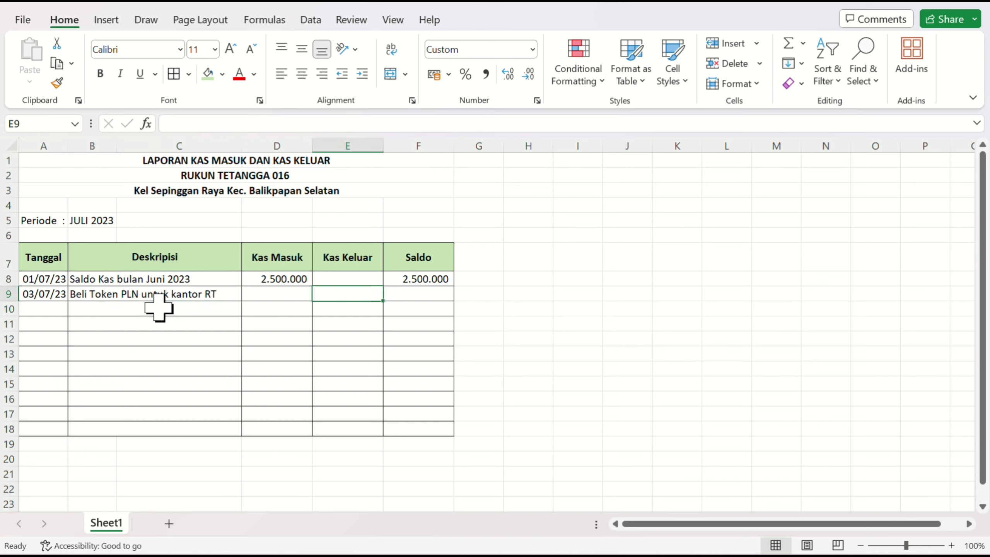
text(30000)
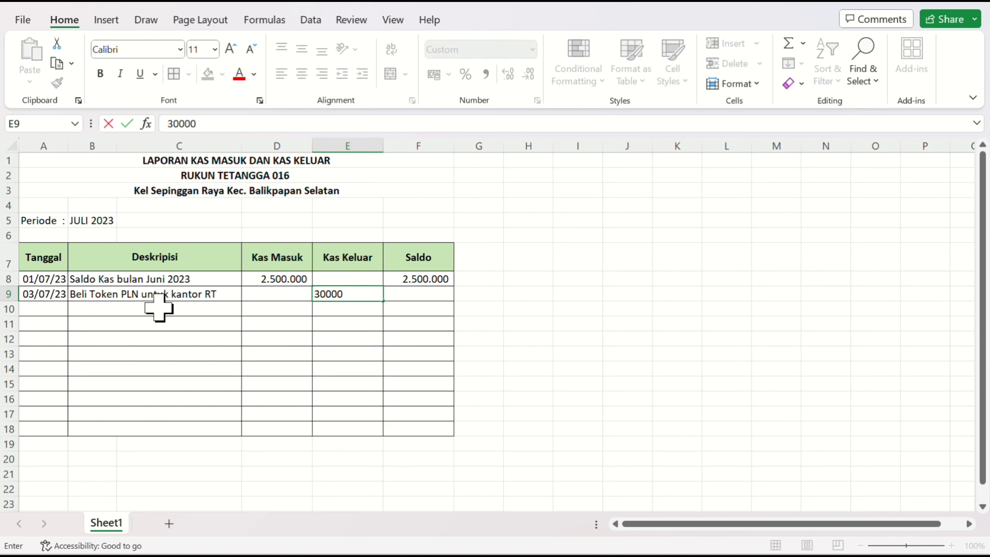
key(BackSpace)
key(BackSpace)
text(e3)
key(Return)
Enter the date 4/7 in the "Tanggal" cell of row 10.
key(Left)
key(Left)
key(Left)
key(Left)
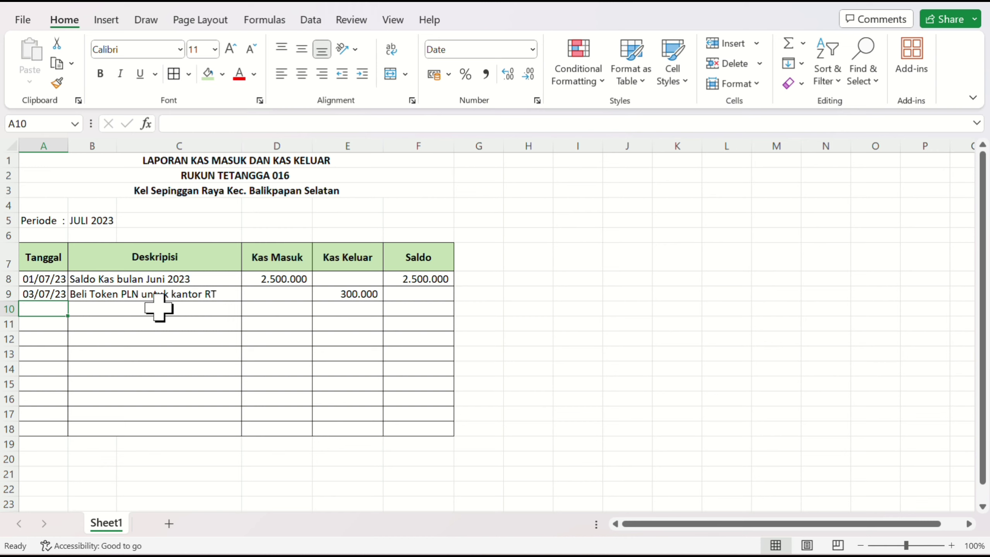
text(4)
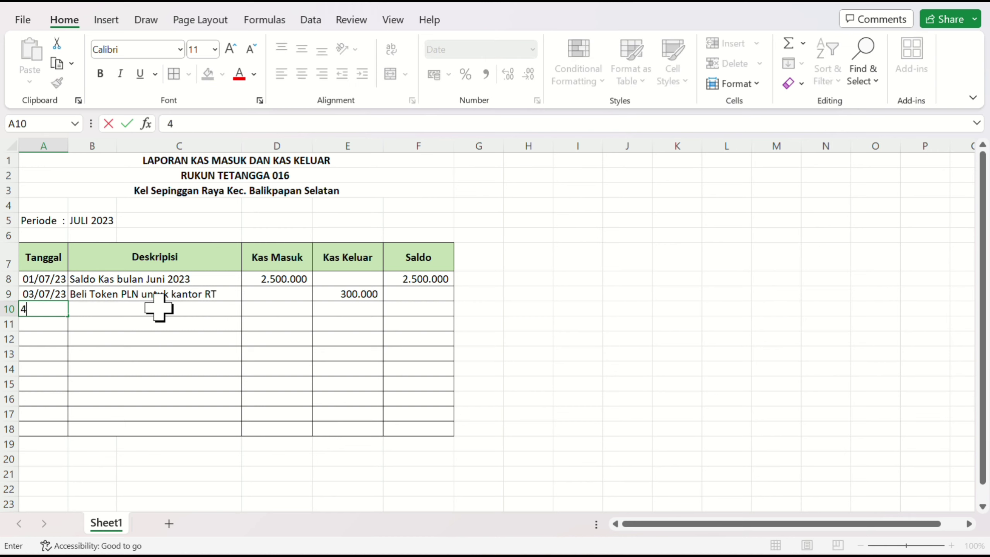
text(/7)
Fill row 10 with the description "Kas Minggu Ke-1 bln Juli 2023" and 750000 as "Kas Masuk".
click(158, 308)
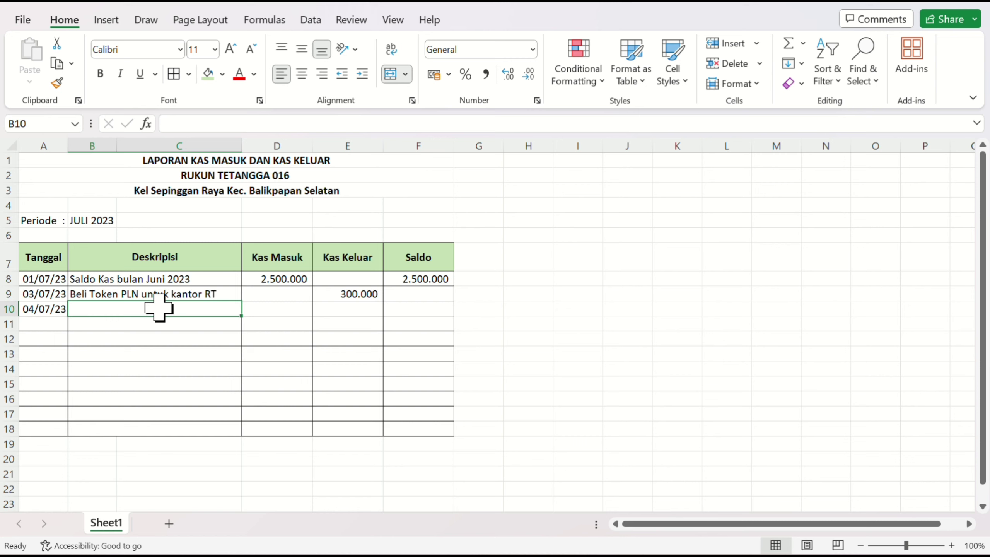
text(Kas)
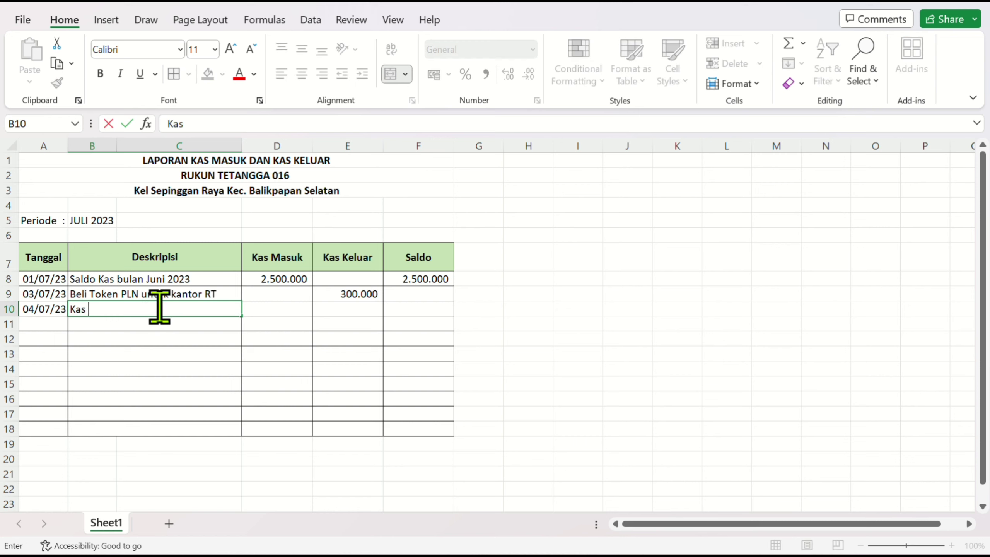
text( Minggu )
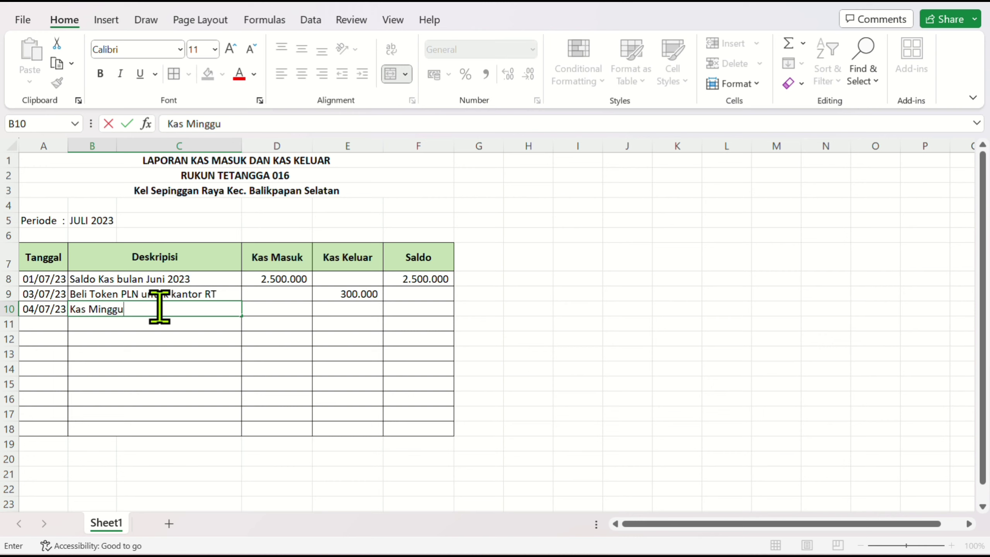
text(Ke-1 bln Juli)
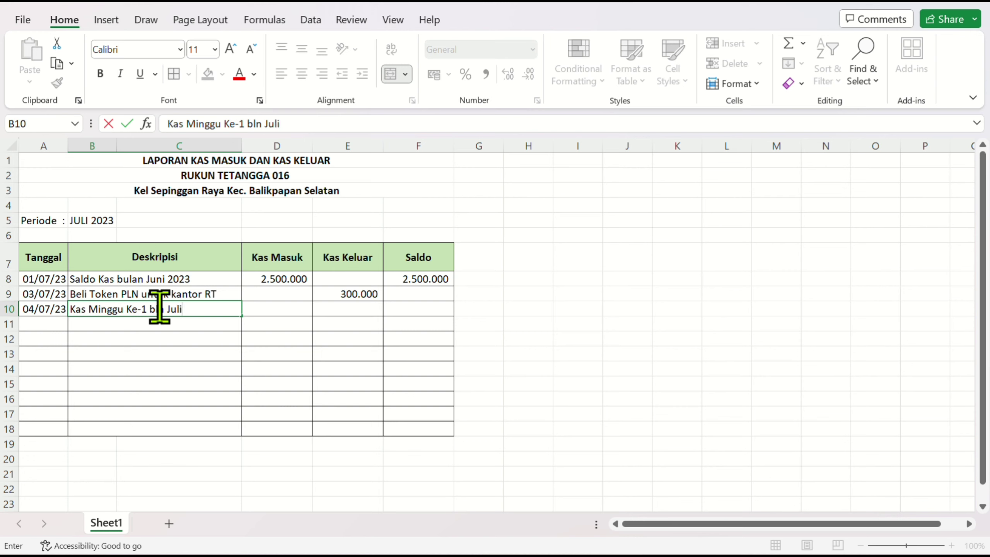
text( 2023)
key(Tab)
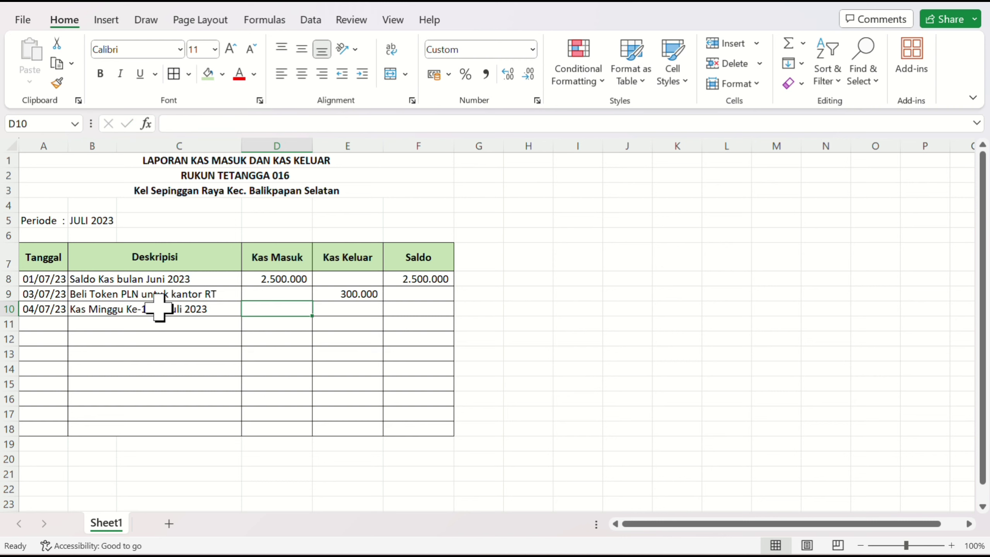
text(750000)
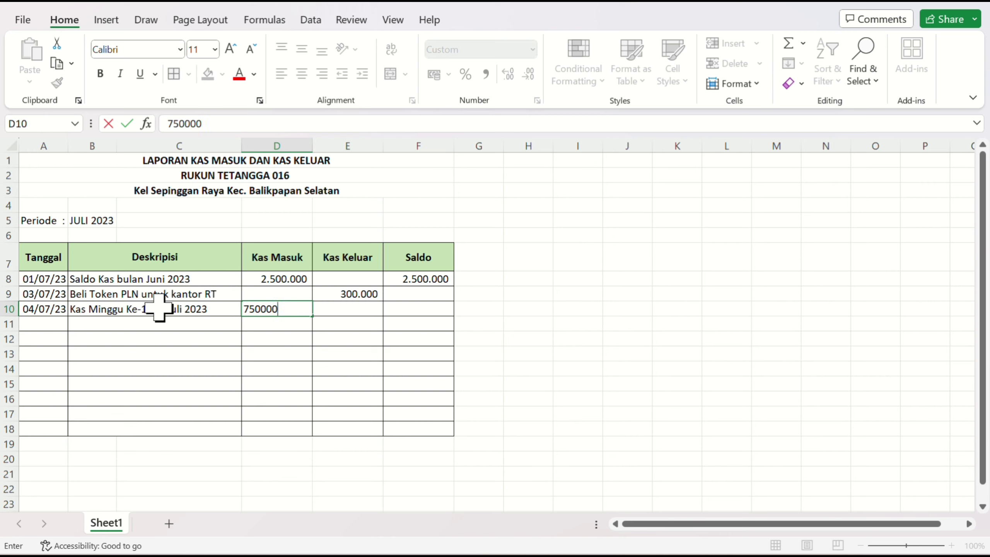
key(Tab)
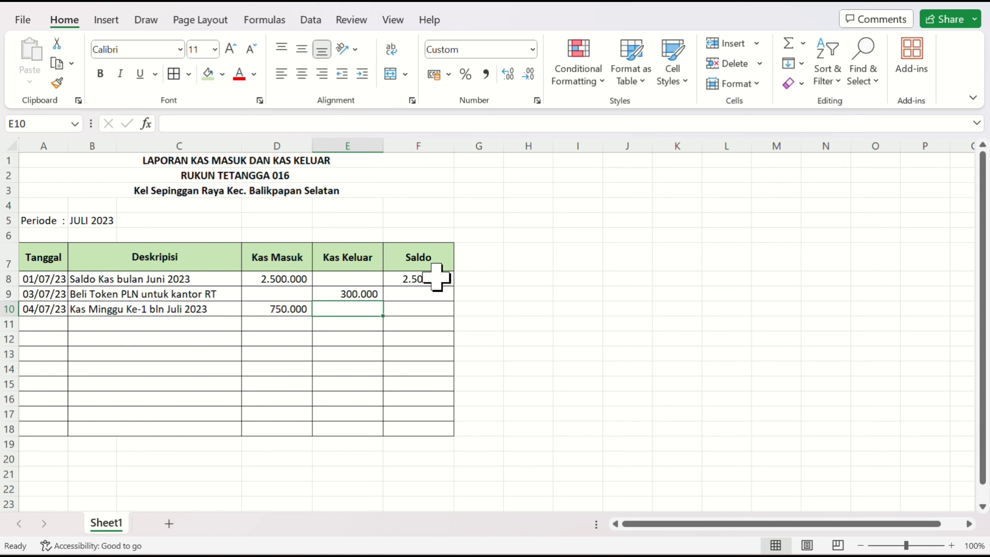
Enter the running balance formula =F8+D9-E9 in "Saldo" cell F9 and copy it down to F17.
click(421, 295)
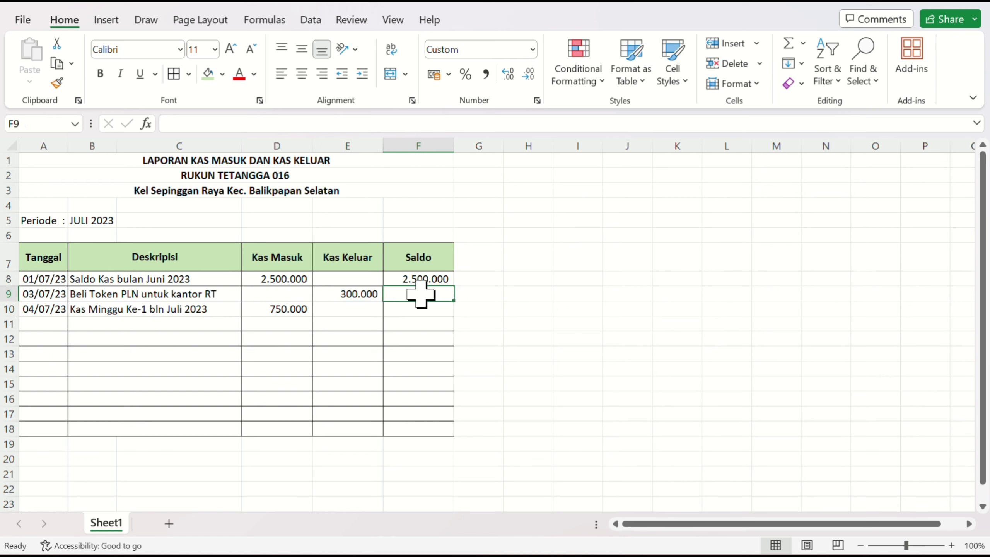
text(=)
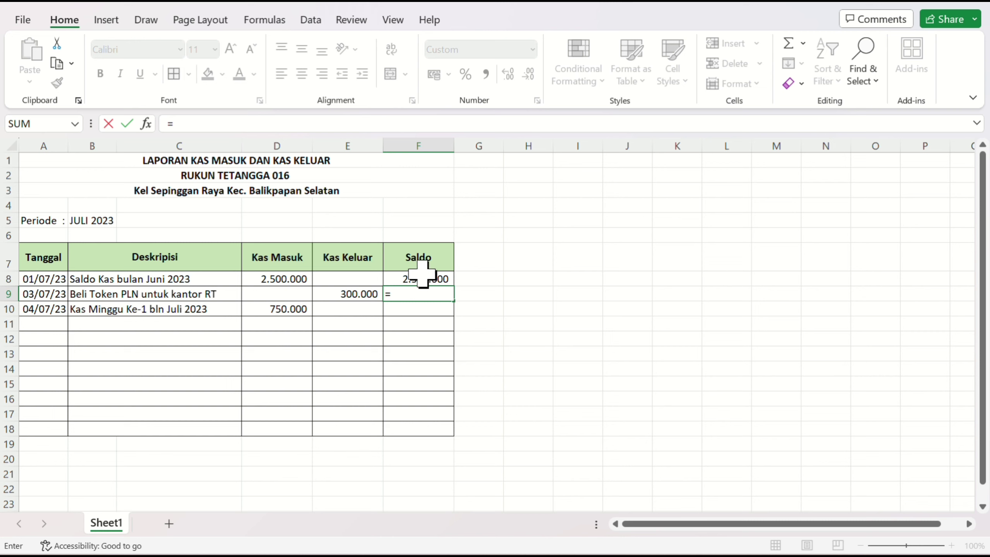
click(422, 274)
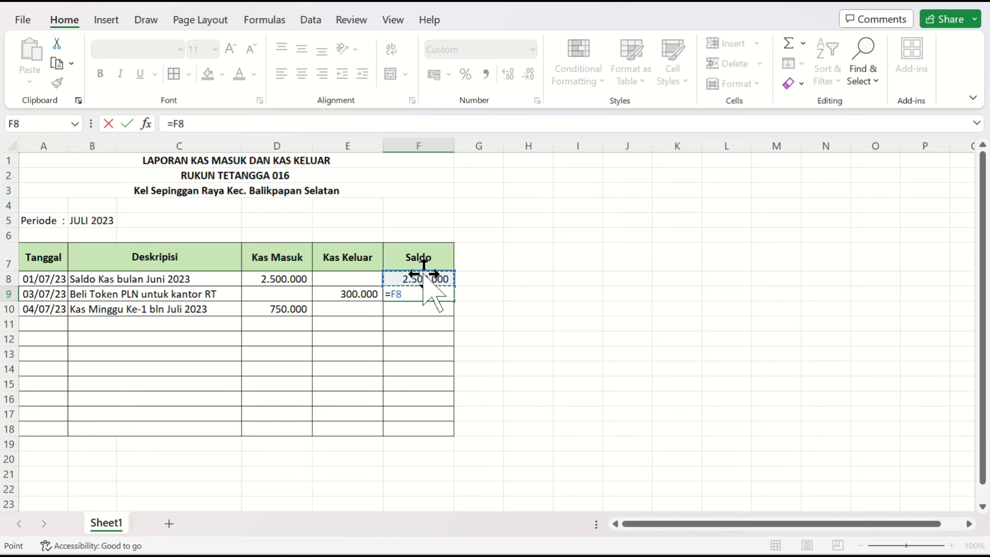
text(+)
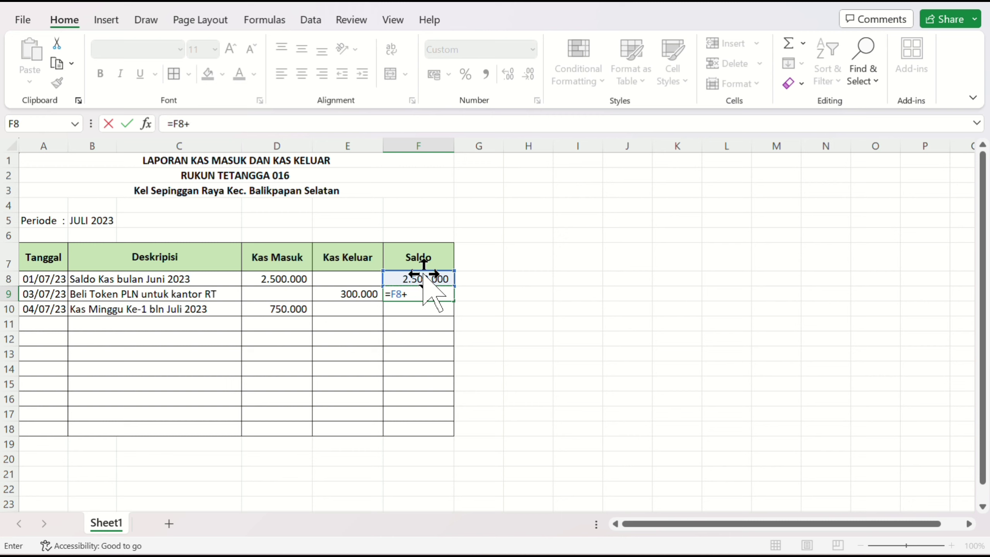
click(273, 293)
text(-)
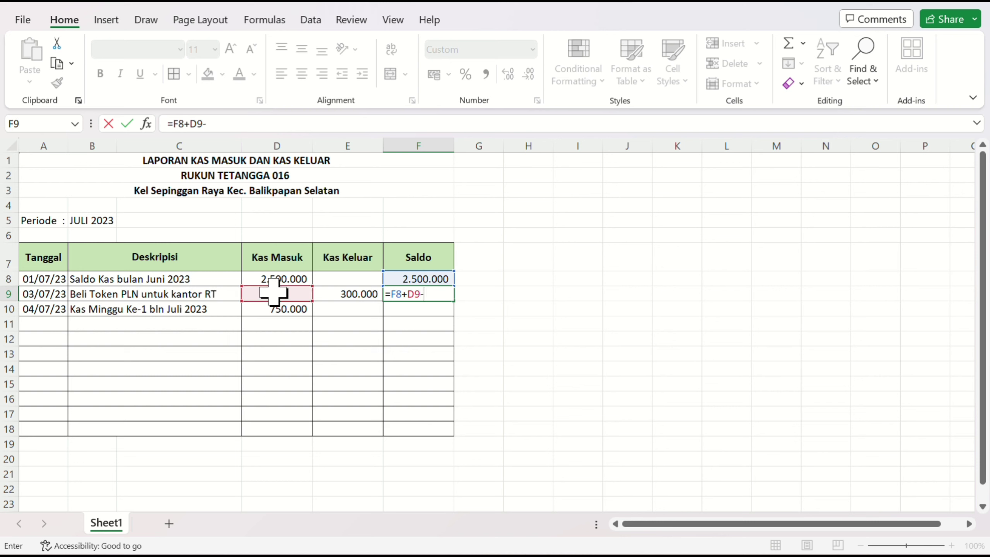
click(364, 295)
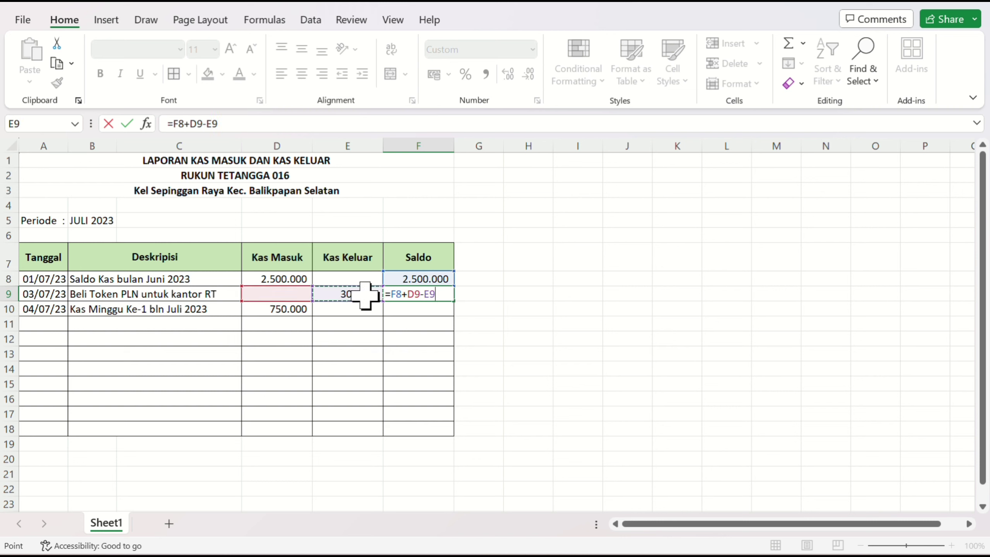
key(Return)
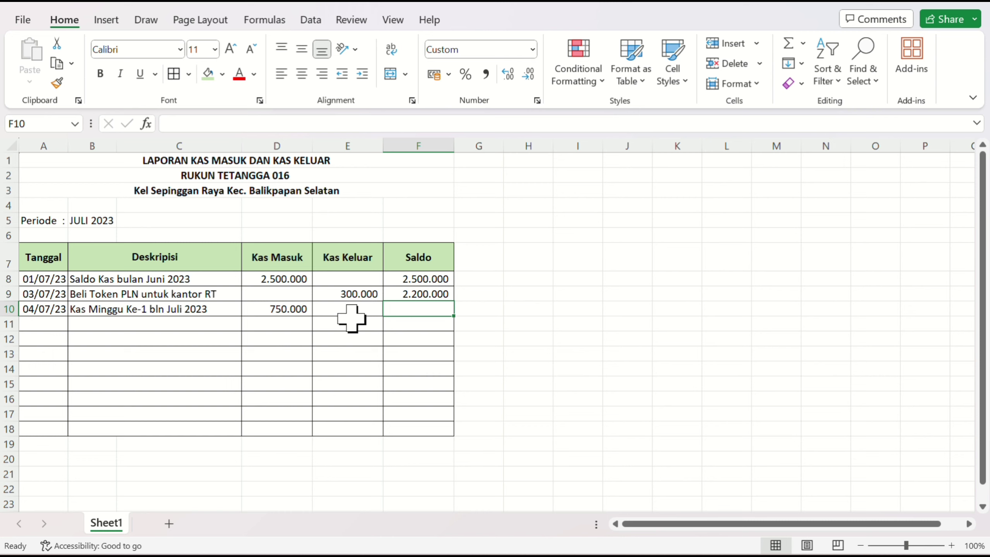
click(422, 296)
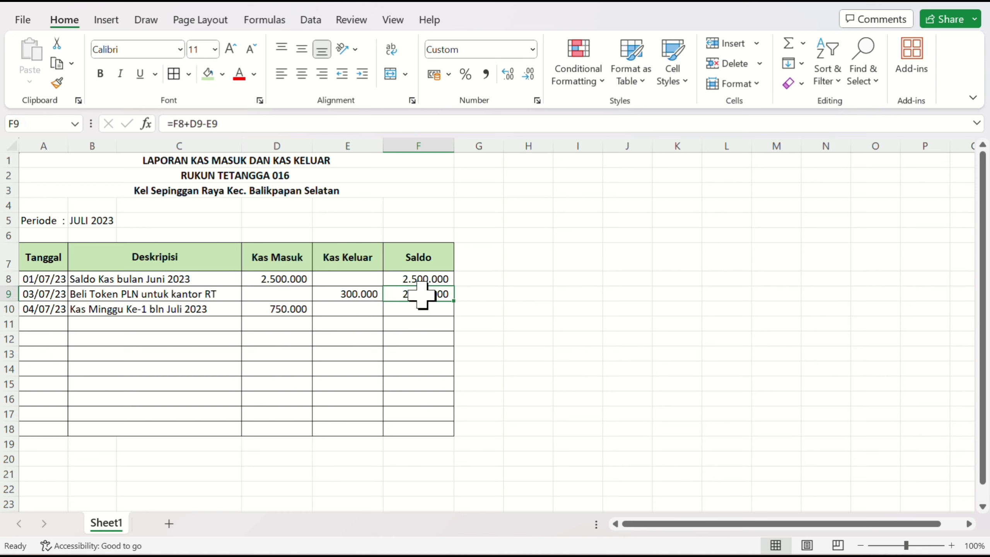
drag(456, 299, 456, 419)
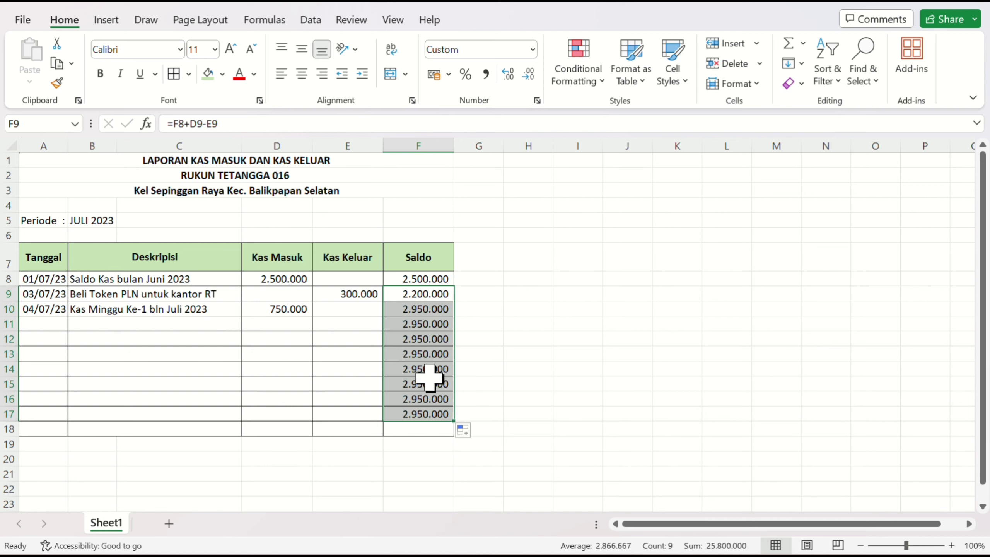
Insert an IF test with the condition AND(D9="";E9="") before the existing balance calculation in "Saldo" cell F9.
click(431, 292)
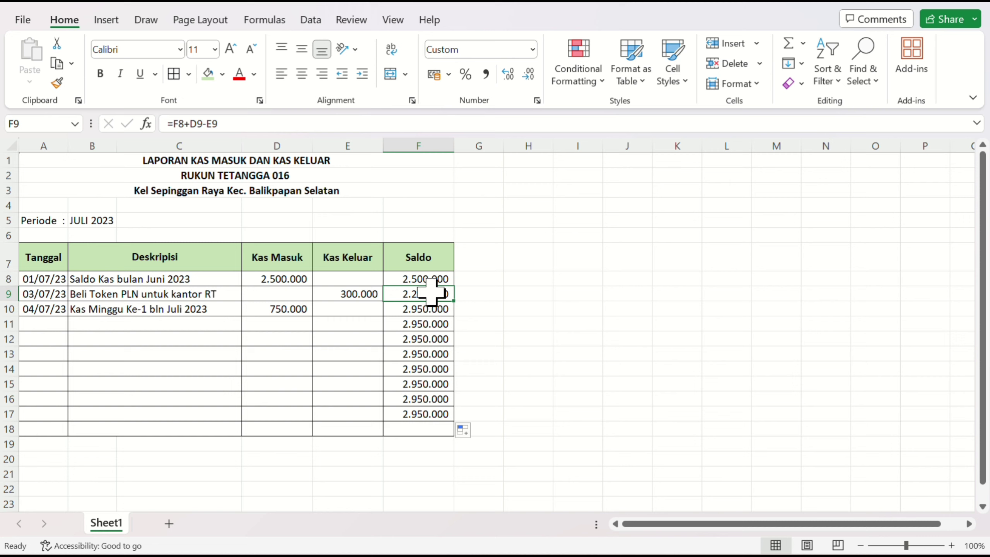
double_click(399, 294)
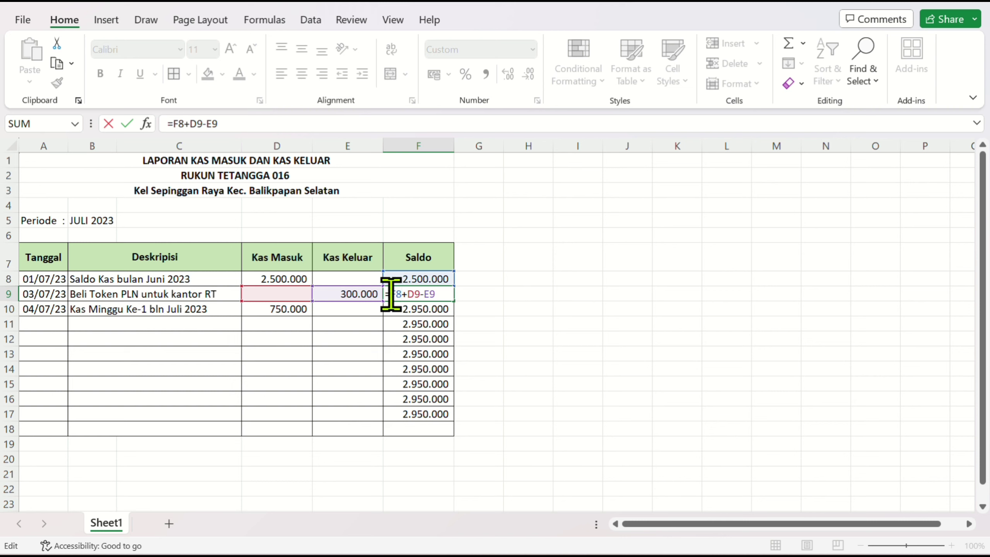
text(if)
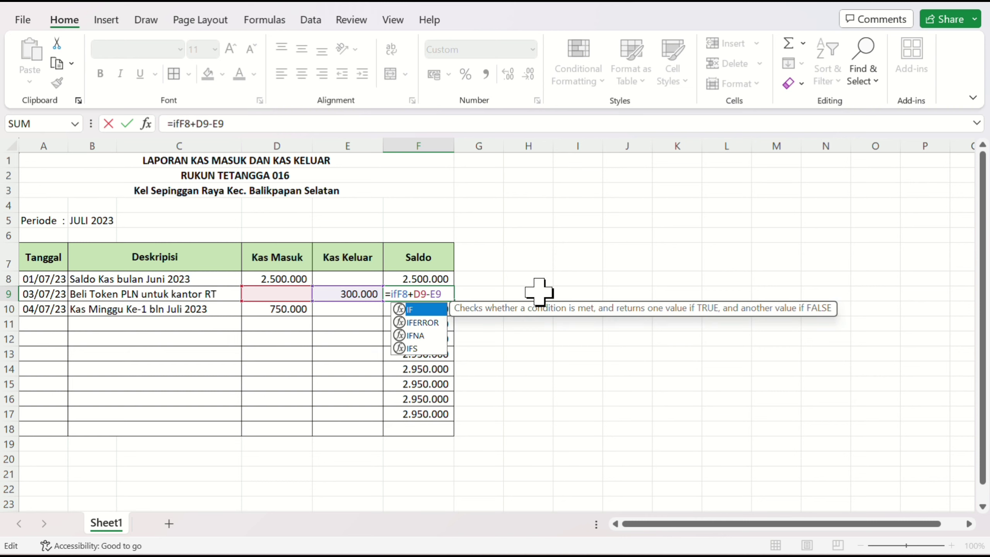
text((and)
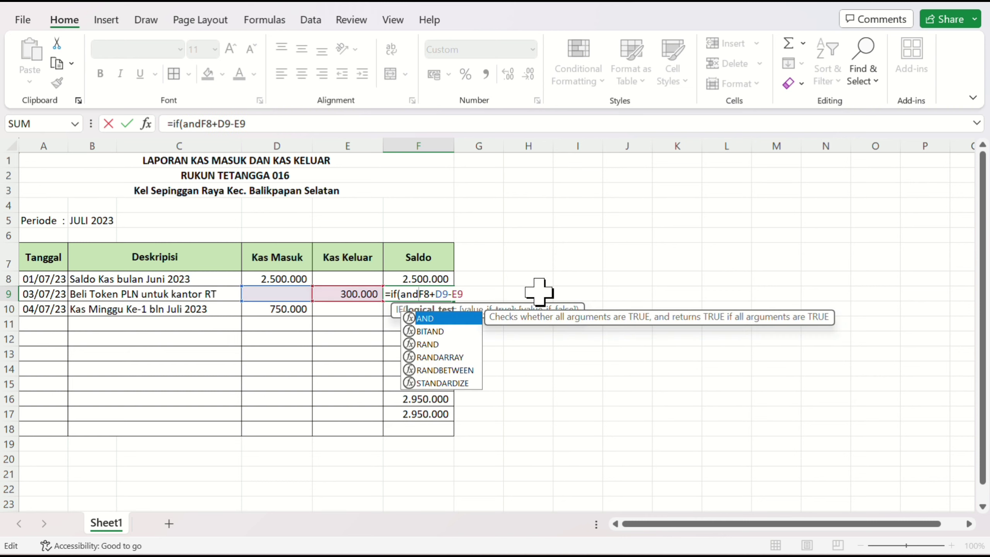
text(()
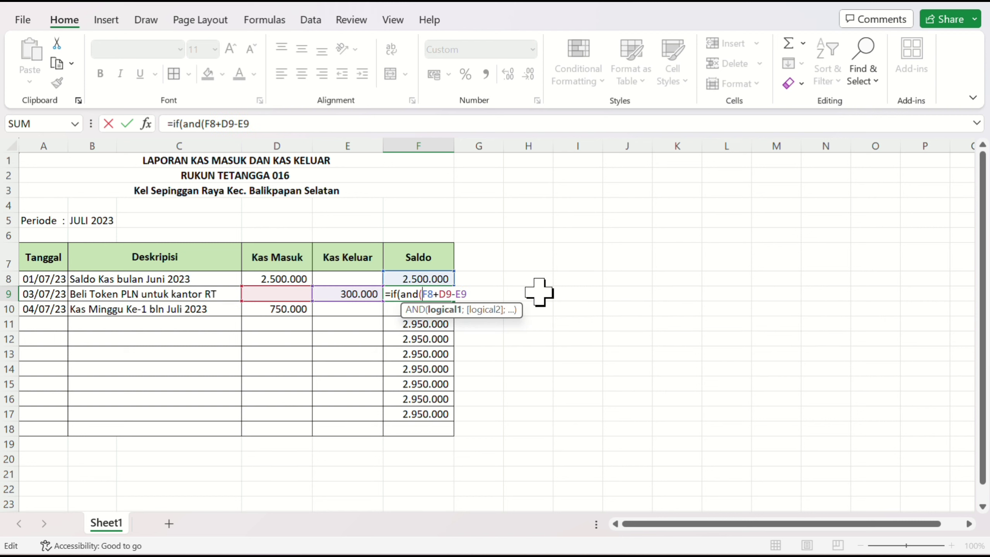
click(284, 293)
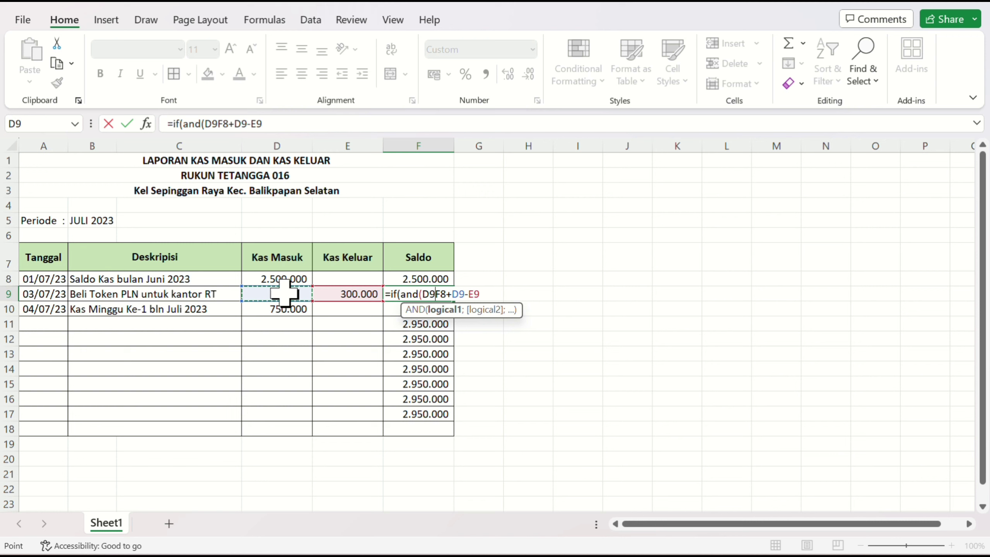
text(=)
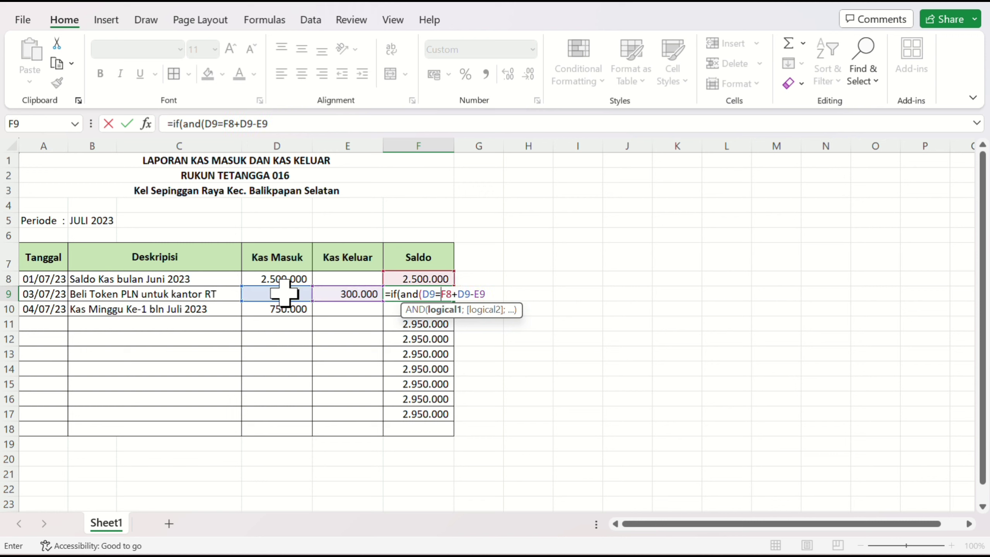
text("")
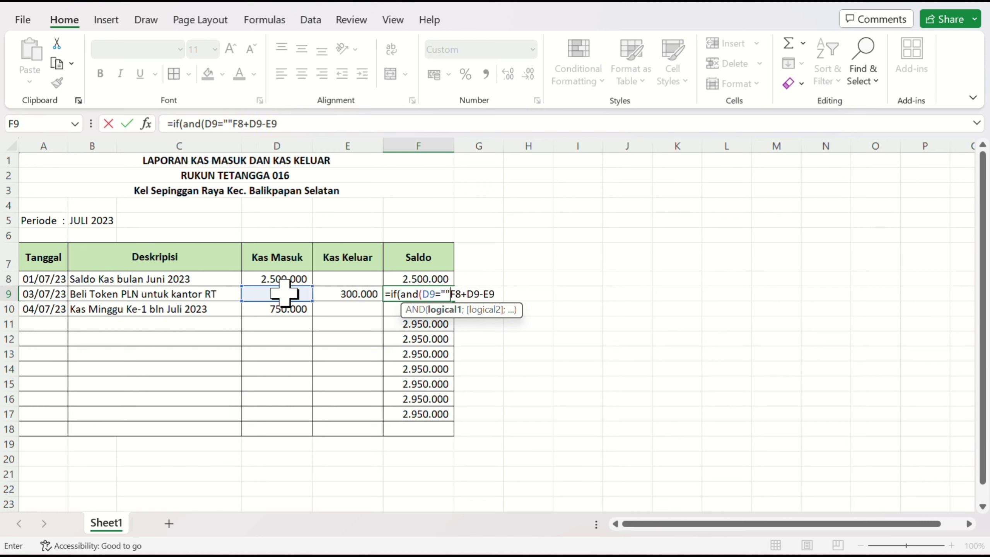
text(;)
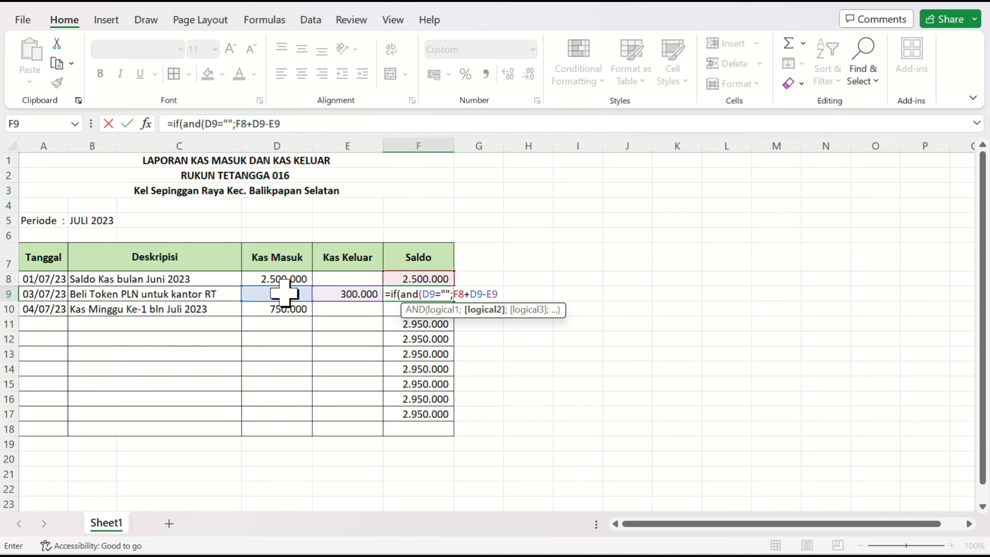
click(350, 294)
text(="")
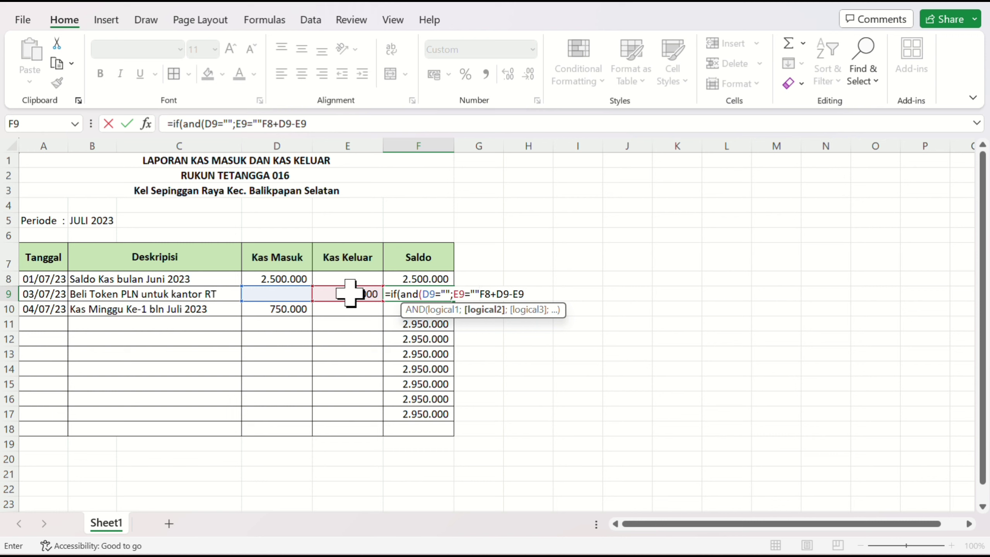
text())
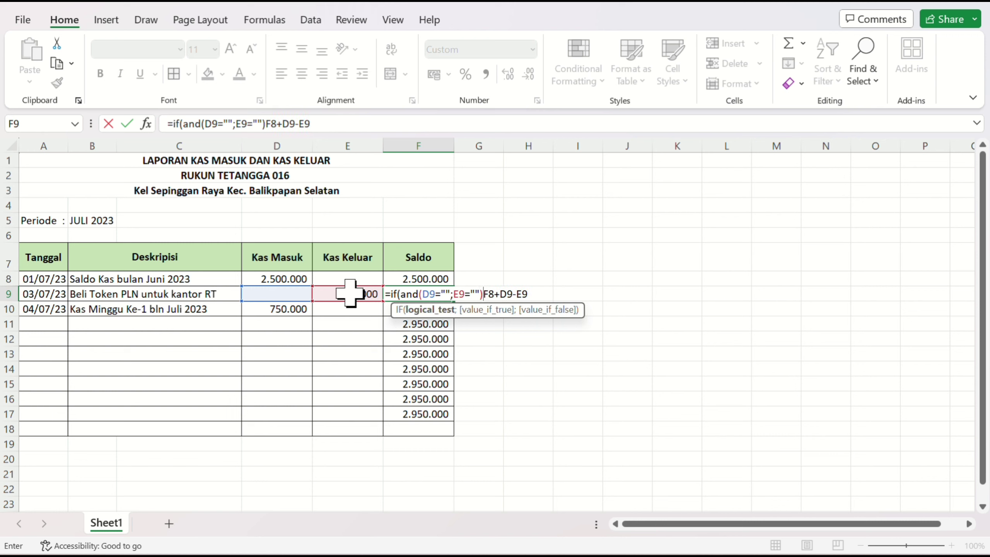
Complete the F9 formula as =IF(AND(D9="";E9="");"";F8+D9-E9) and copy it down to F17.
text(;)
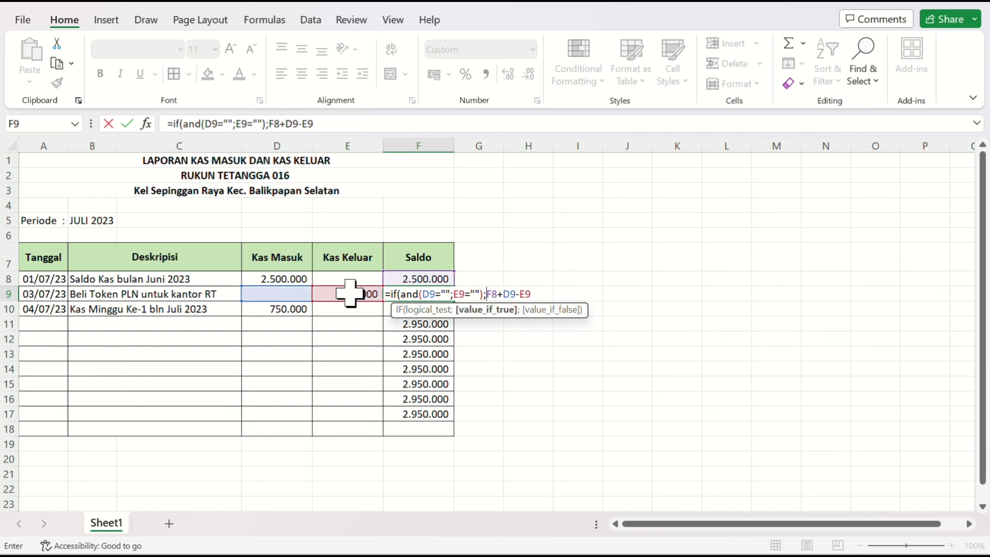
text("")
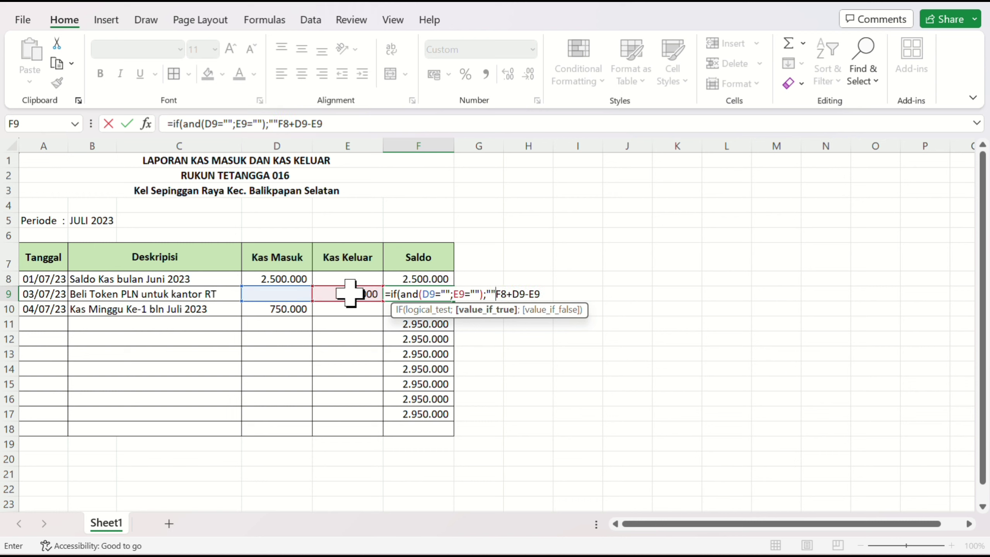
text(;)
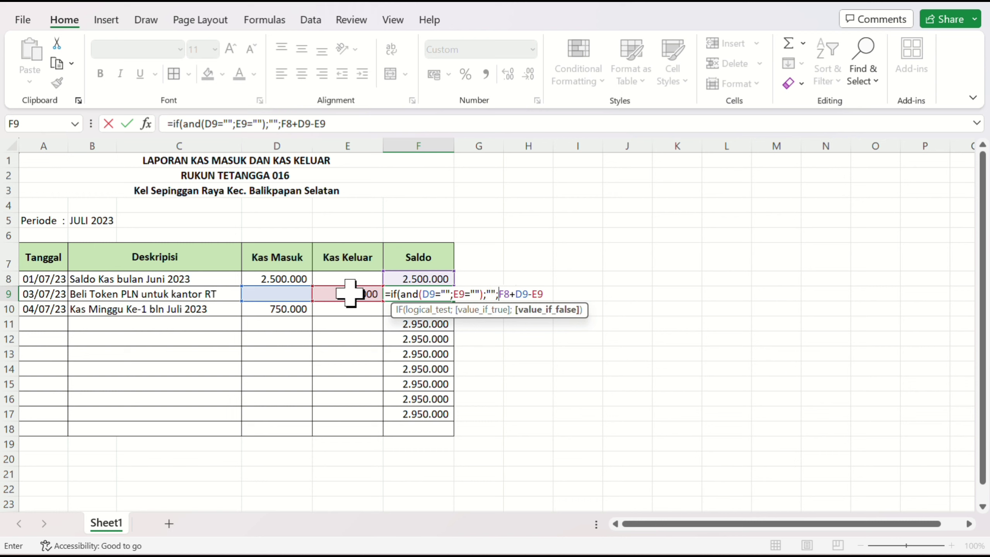
click(544, 293)
text())
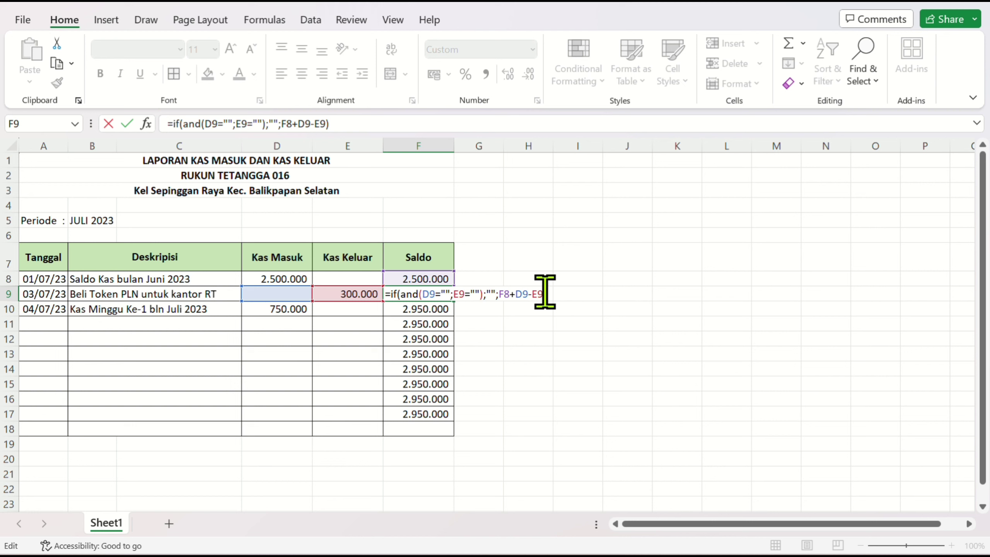
key(Return)
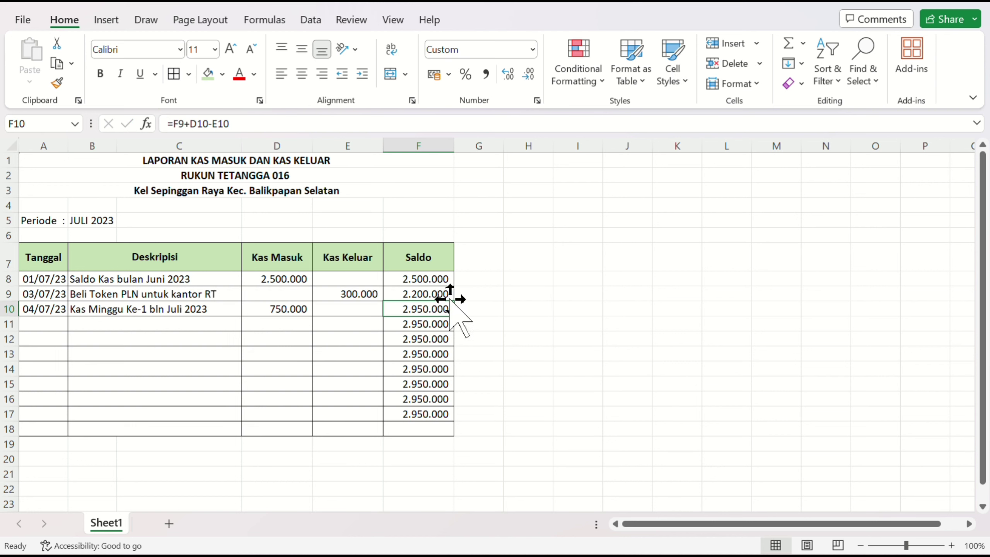
click(434, 294)
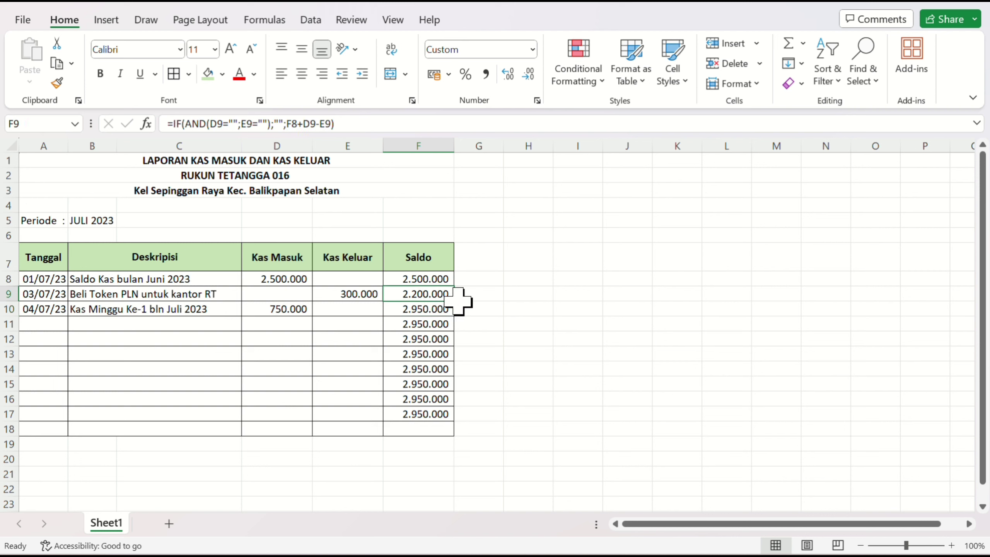
drag(456, 301, 447, 428)
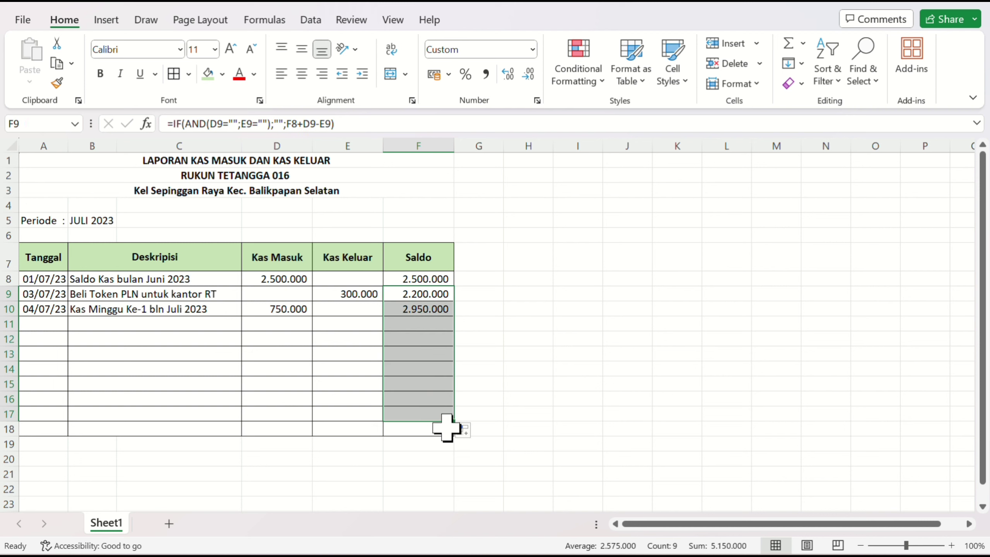
Enter the date 06/07 in the "Tanggal" cell of row 11.
click(51, 325)
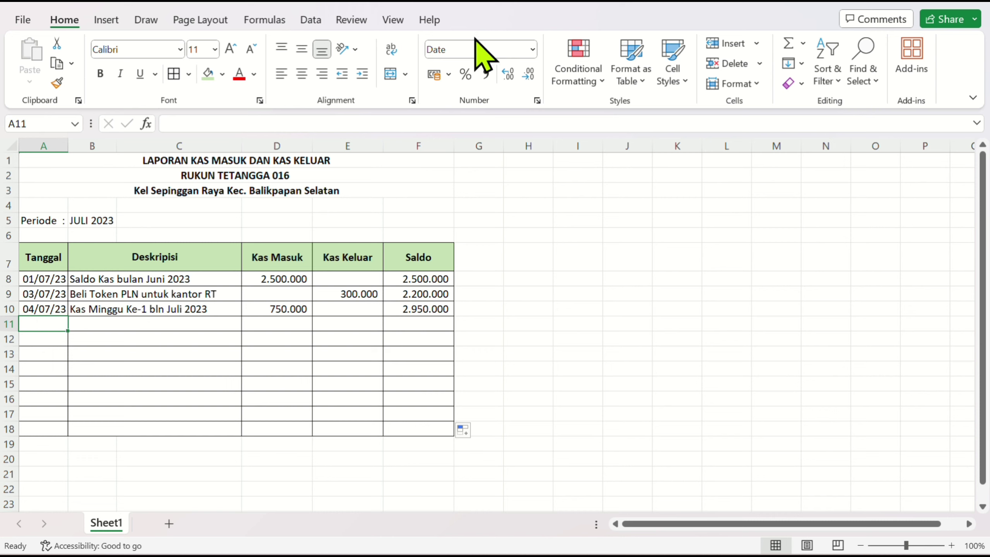
text(06)
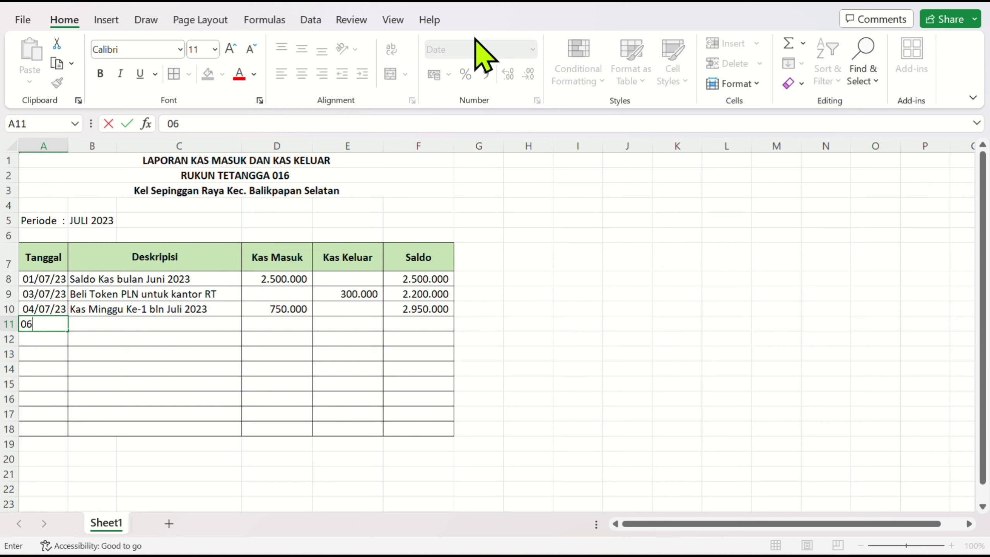
text(/07)
key(Tab)
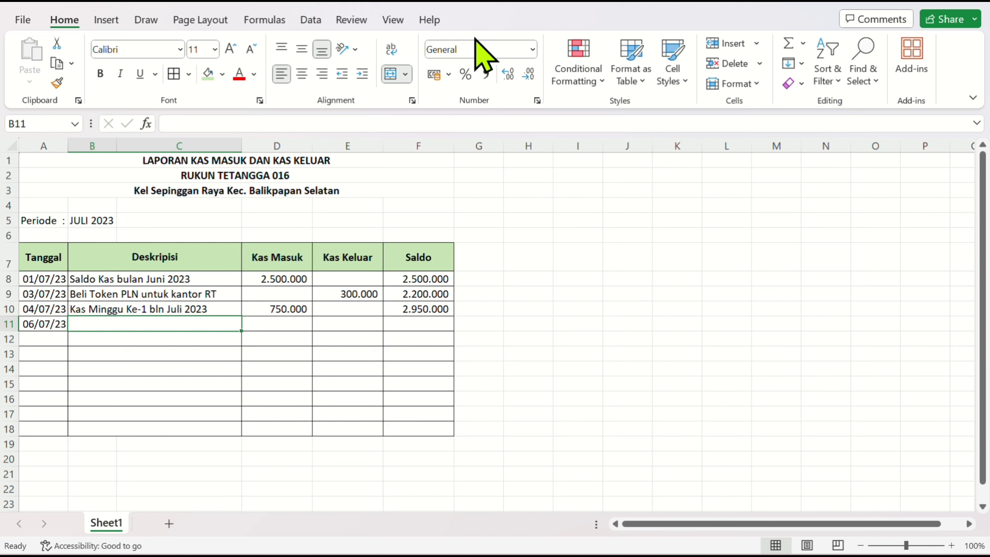
Fill row 11 with the description "Beli Alat kerja bakti" and 1500000 as "Kas Keluar".
text(Beli)
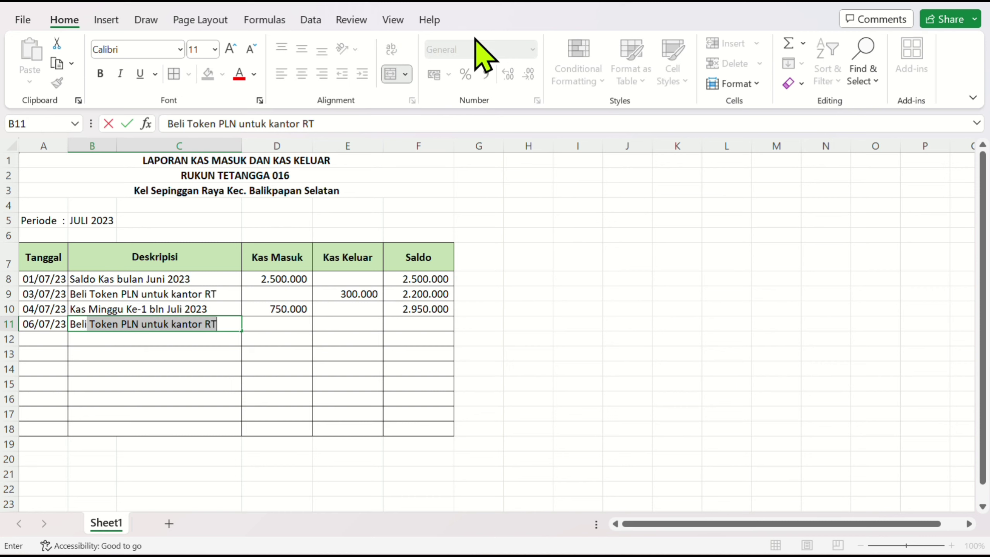
text( Alat ker)
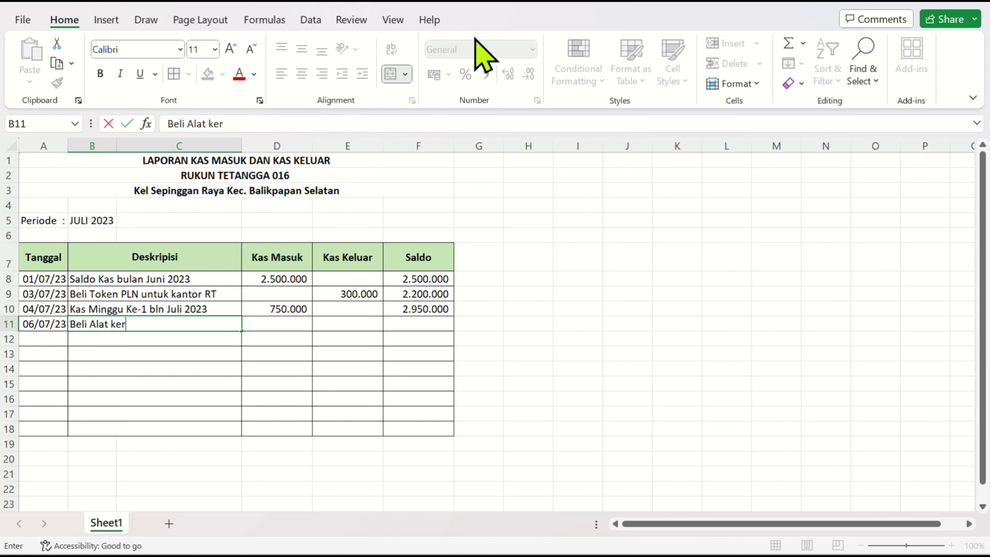
text(ja bakti)
key(Tab)
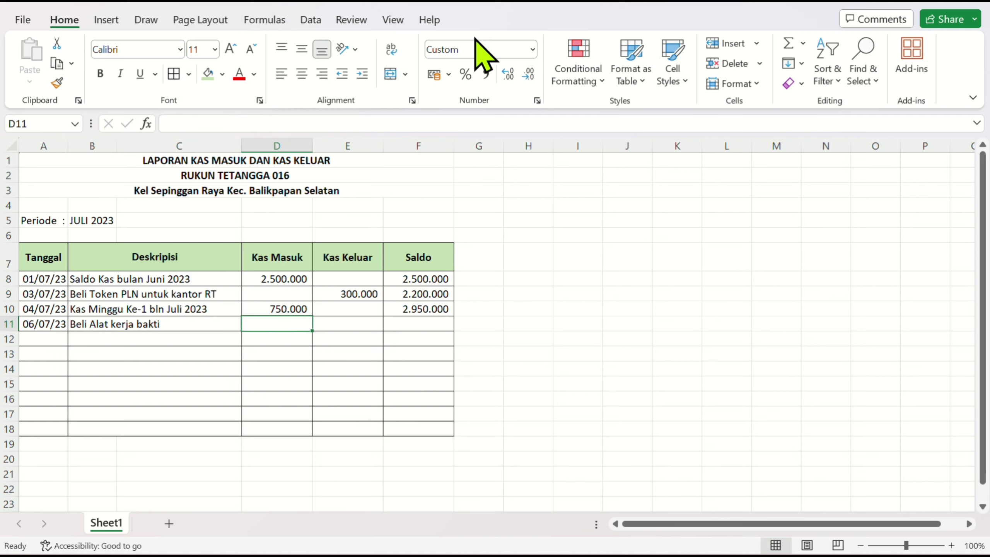
key(Tab)
text(15)
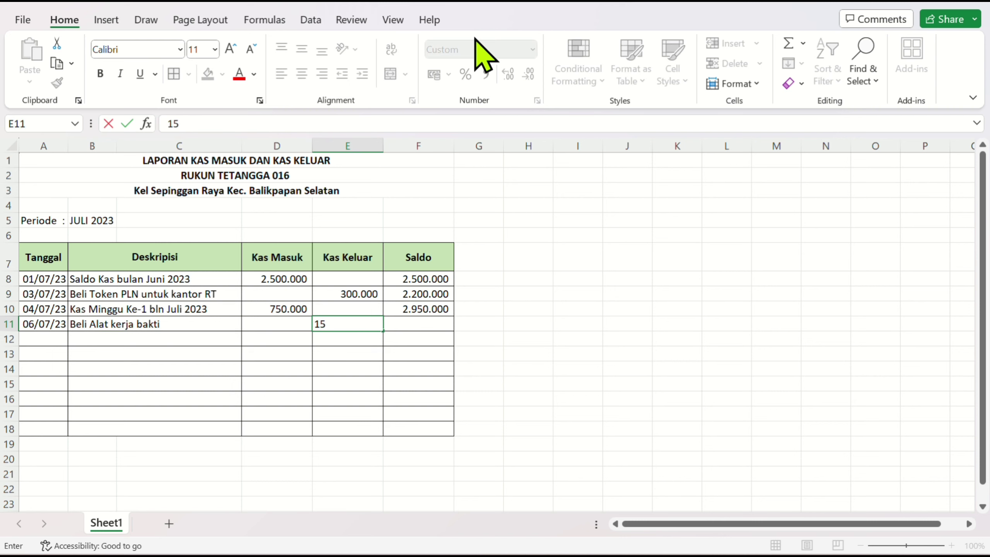
text(00e3)
key(Return)
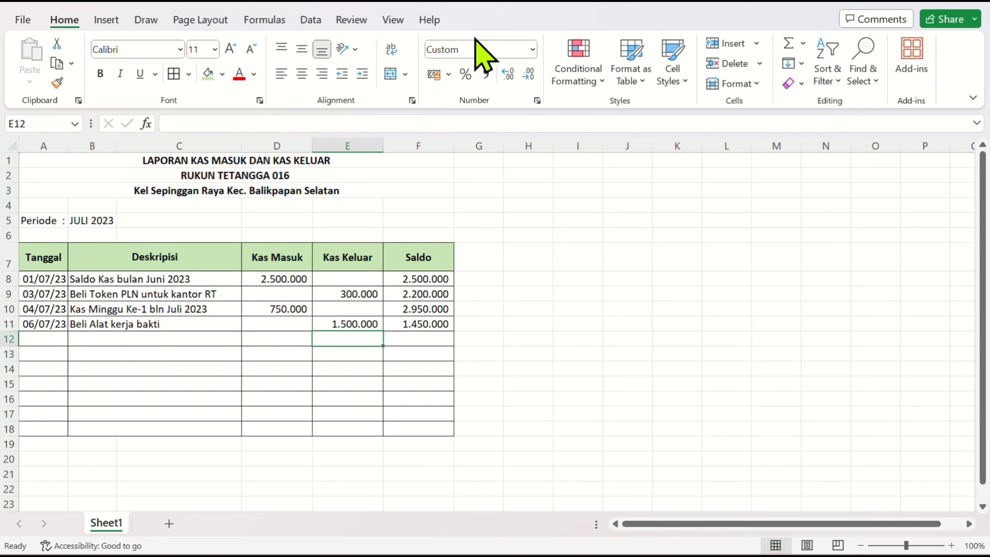
Enter the date 09/7 in the "Tanggal" cell of row 12.
key(Down)
key(Left)
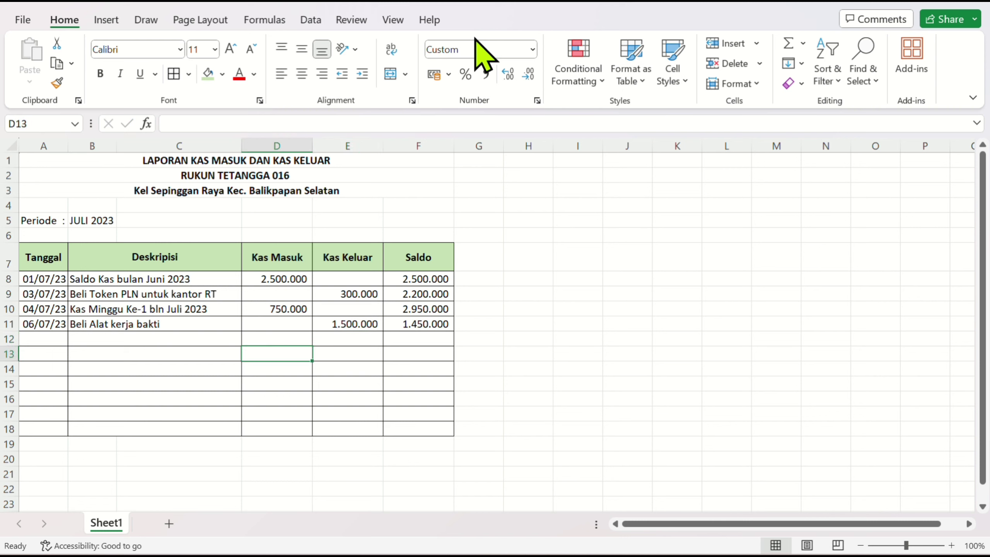
key(Up)
key(Left)
key(Left)
key(Left)
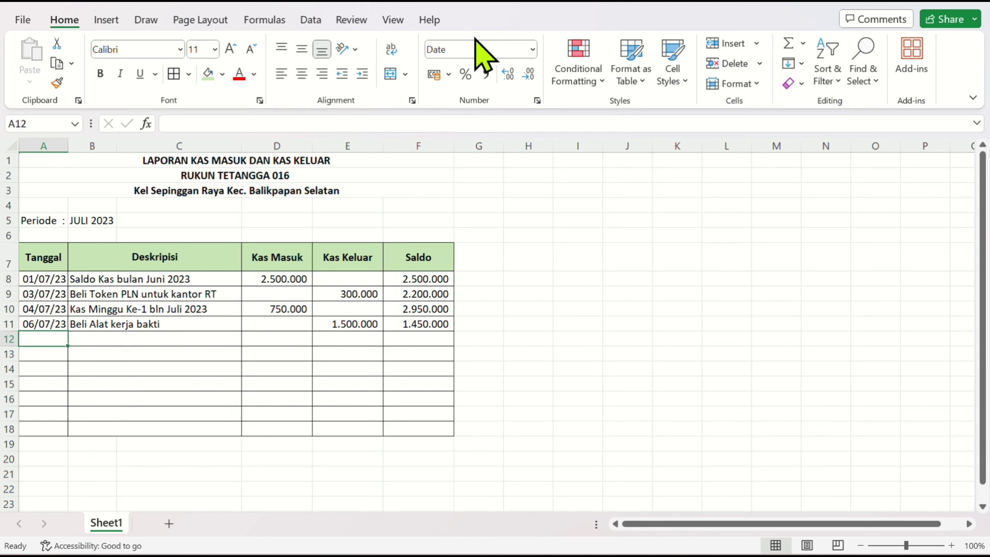
text(09)
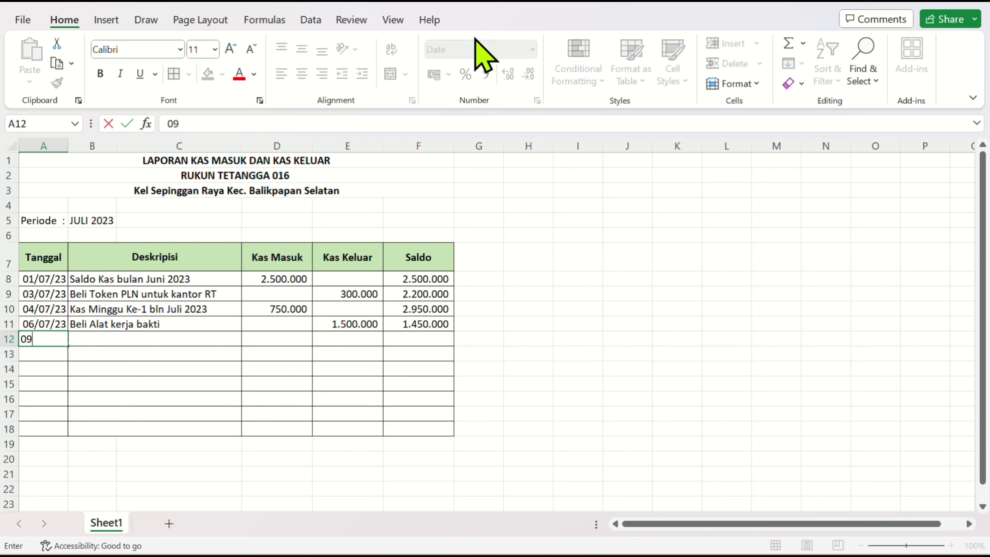
text(/7)
key(Tab)
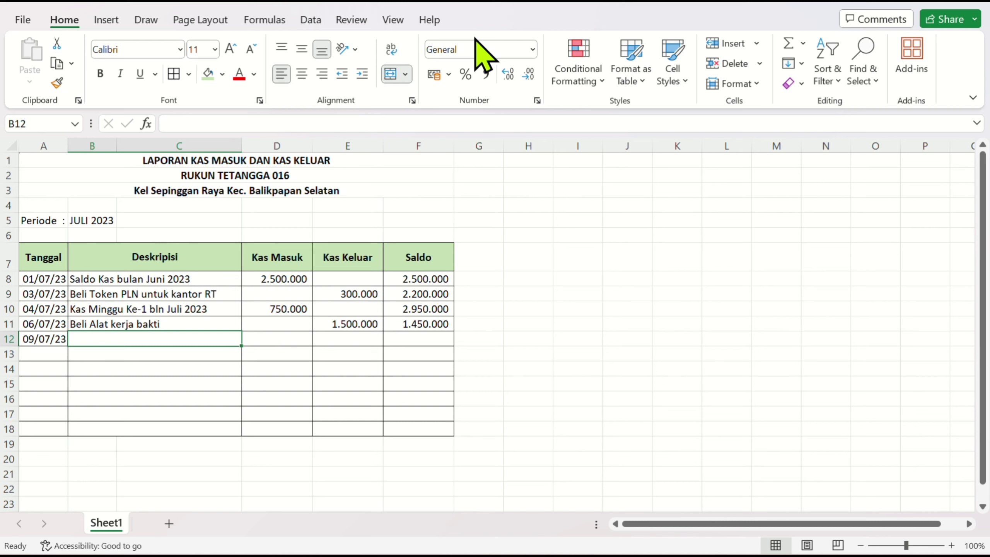
Fill row 12 with the description "Kas Minggu Ke-2 bln Juli 2023" and 700000 as "Kas Masuk".
text(Kas )
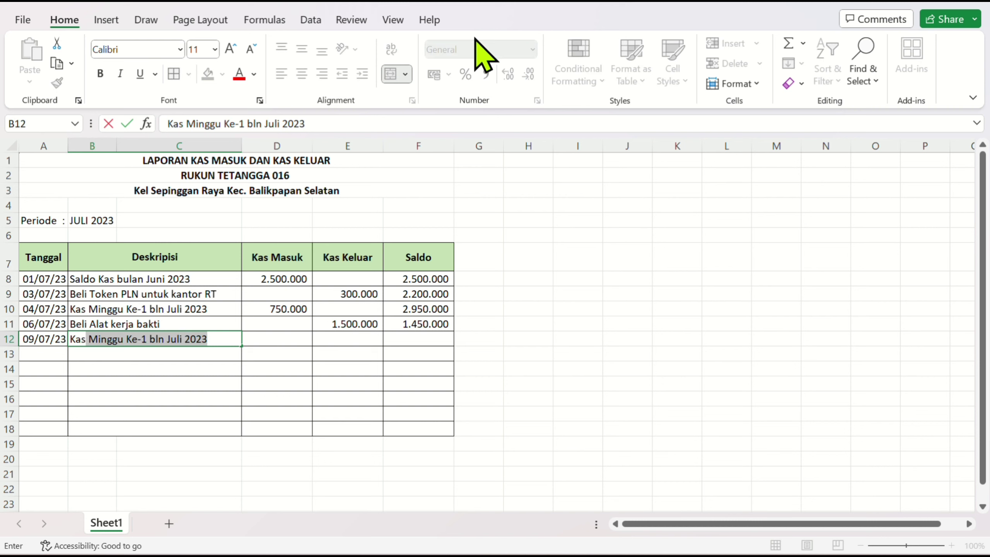
text(Minggu Ke)
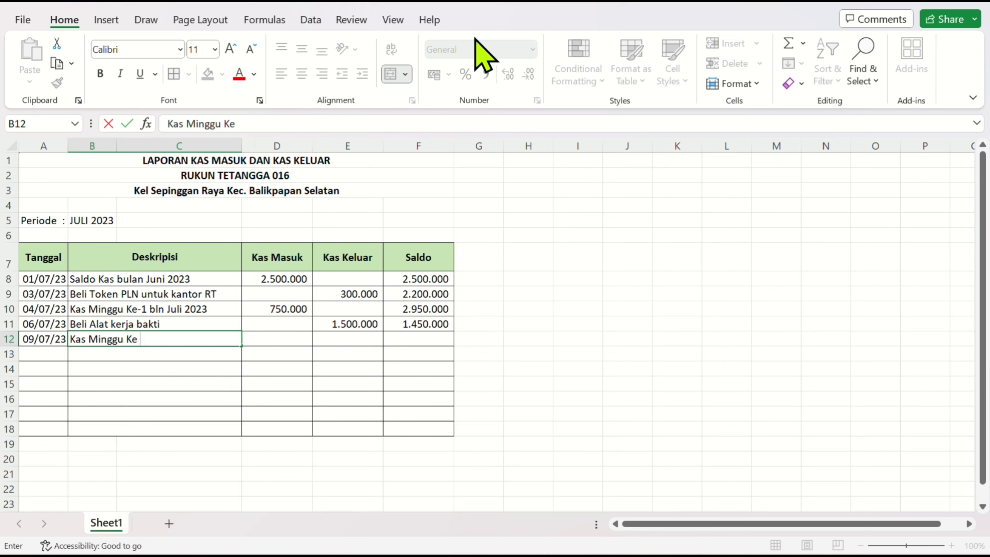
key(BackSpace)
text(-2 bln Jul)
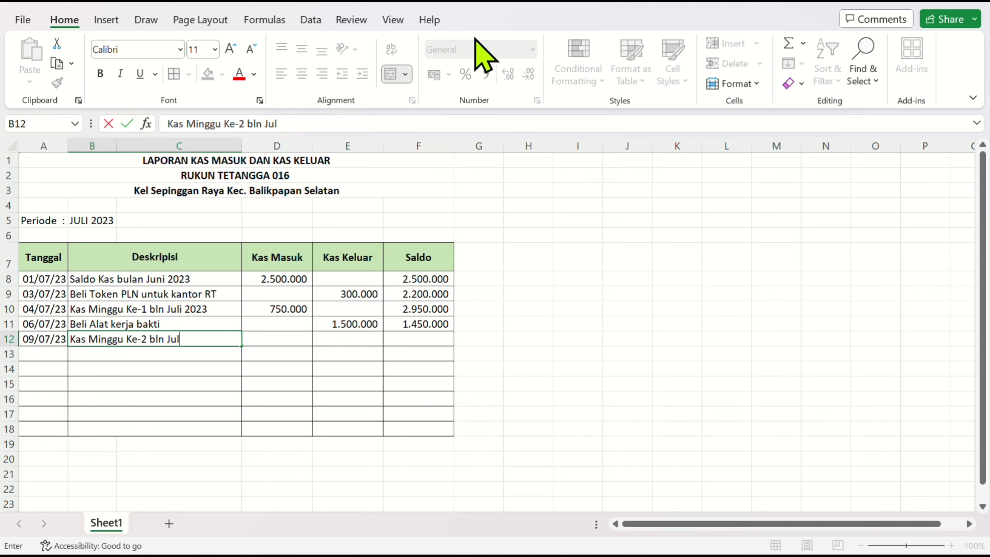
text(i 2023)
key(Tab)
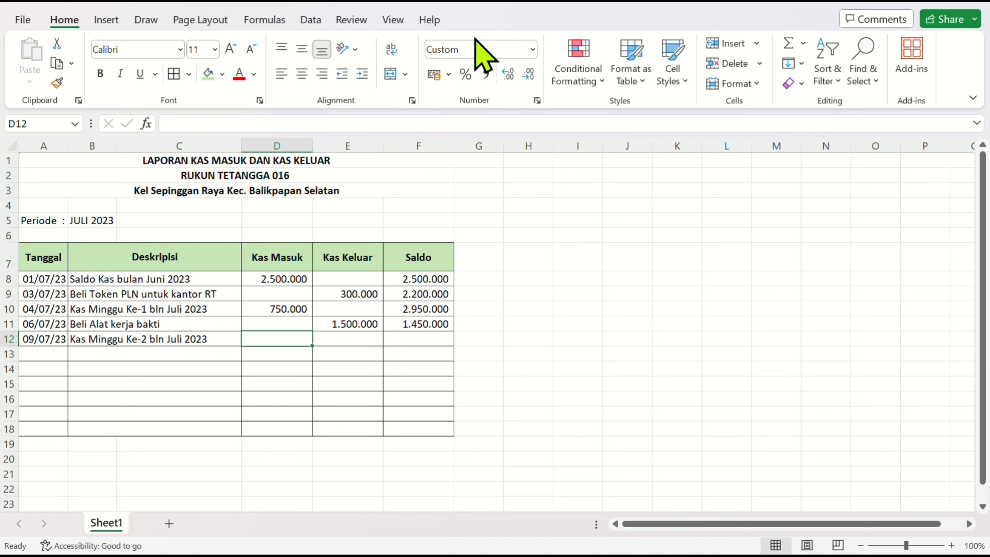
text(700000)
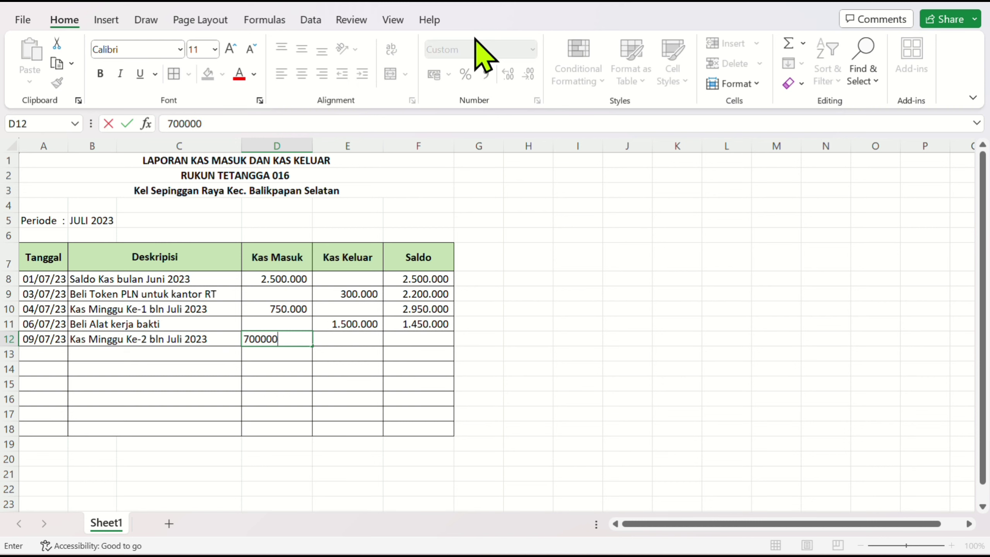
key(Tab)
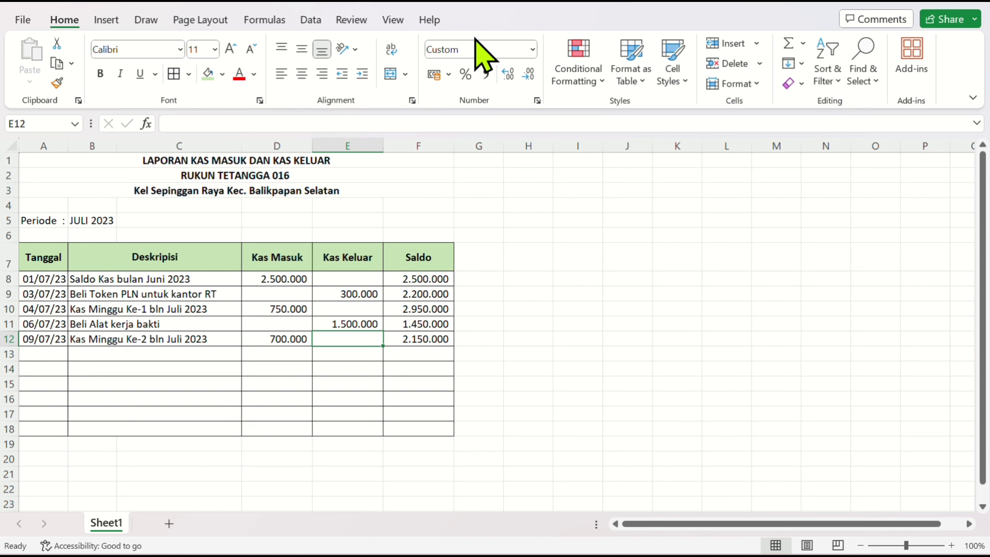
Enter the date 15/7 in the "Tanggal" cell of row 13.
key(Down)
key(Left)
key(Left)
key(Left)
key(Right)
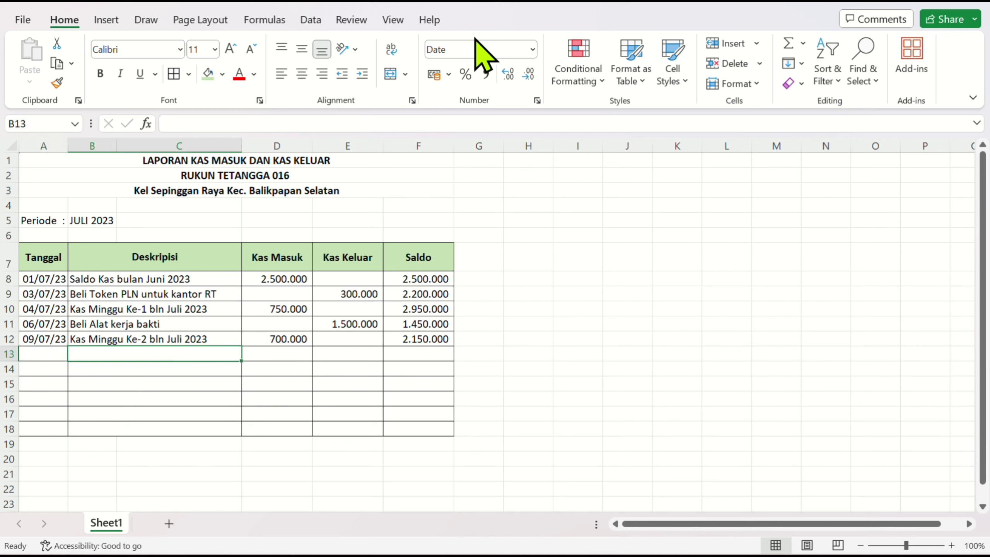
key(Left)
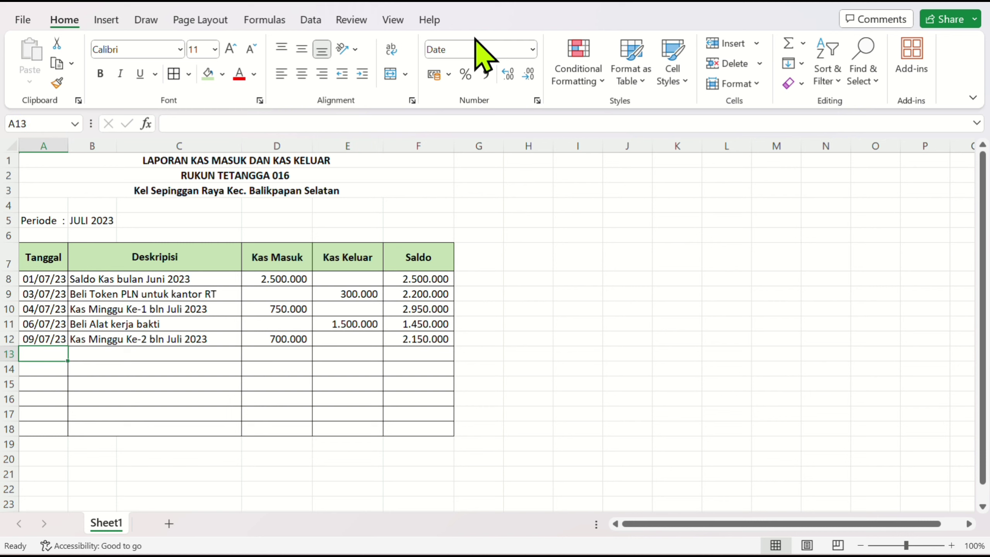
text(1)
text(5)
text(/07)
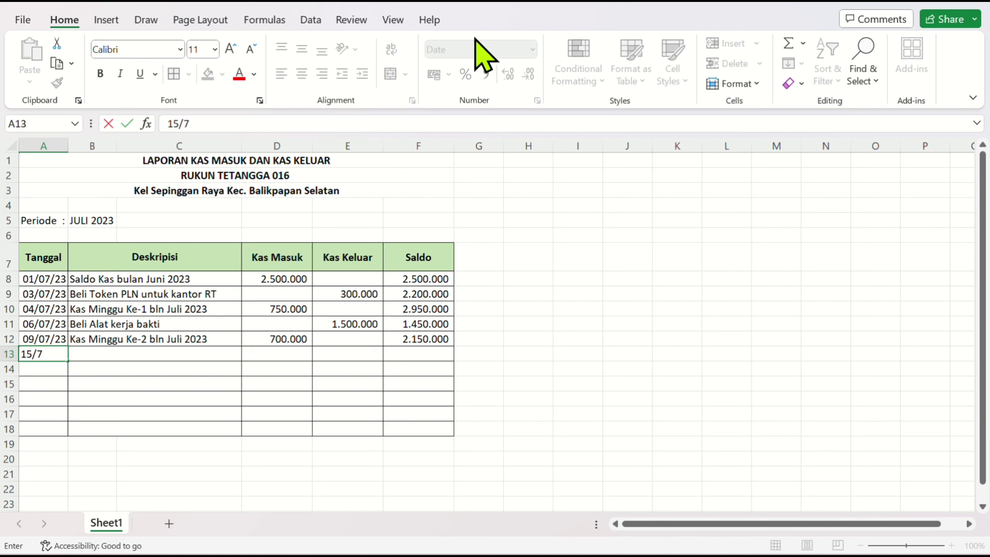
key(Tab)
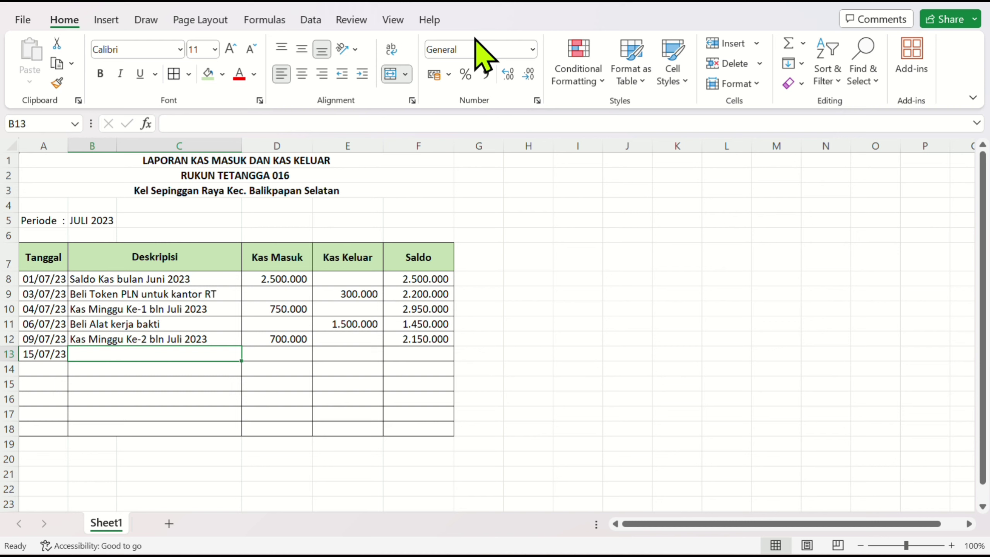
Fill row 13 with the description "Bayar setoran pickup kebersihan" and 350000 as "Kas Keluar".
text(Bayar )
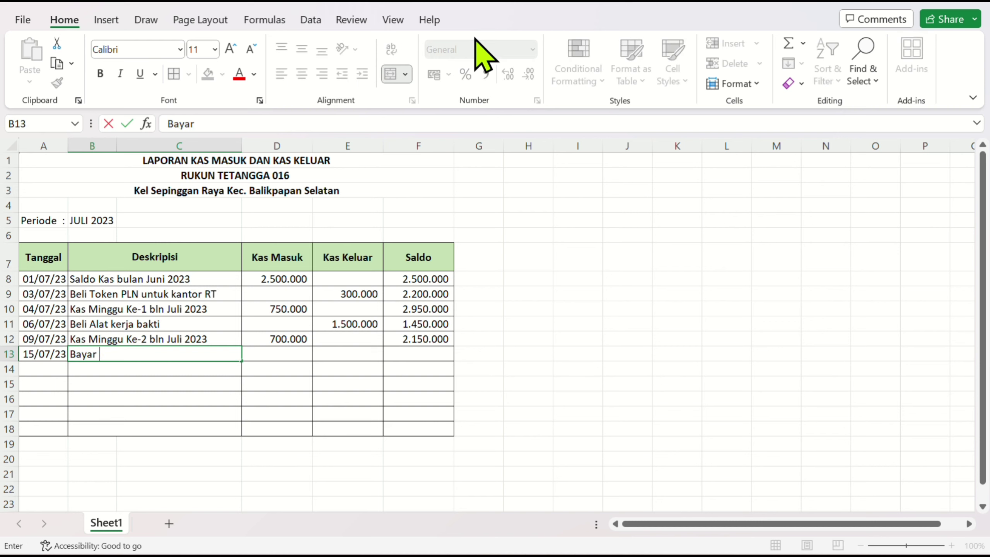
text(setoran p)
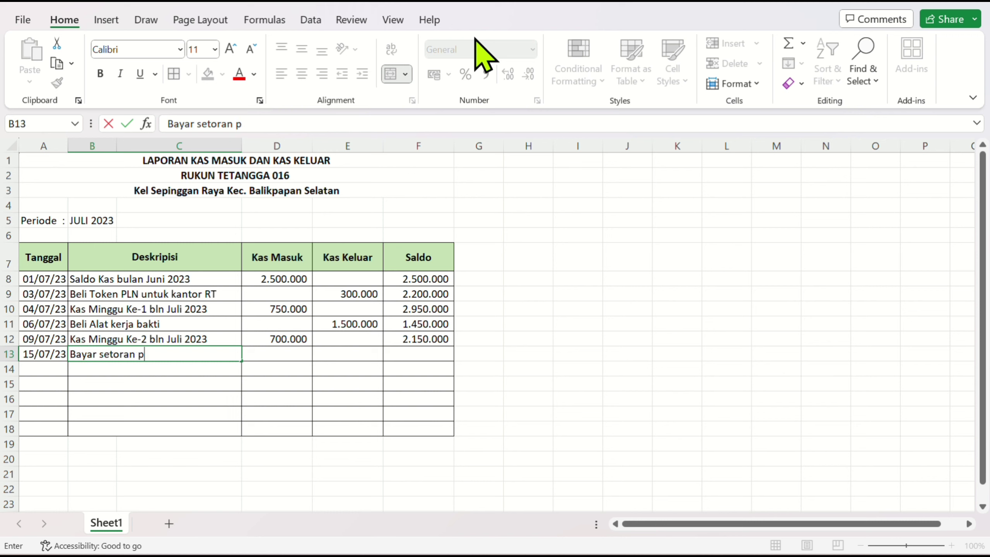
text(ickup keber)
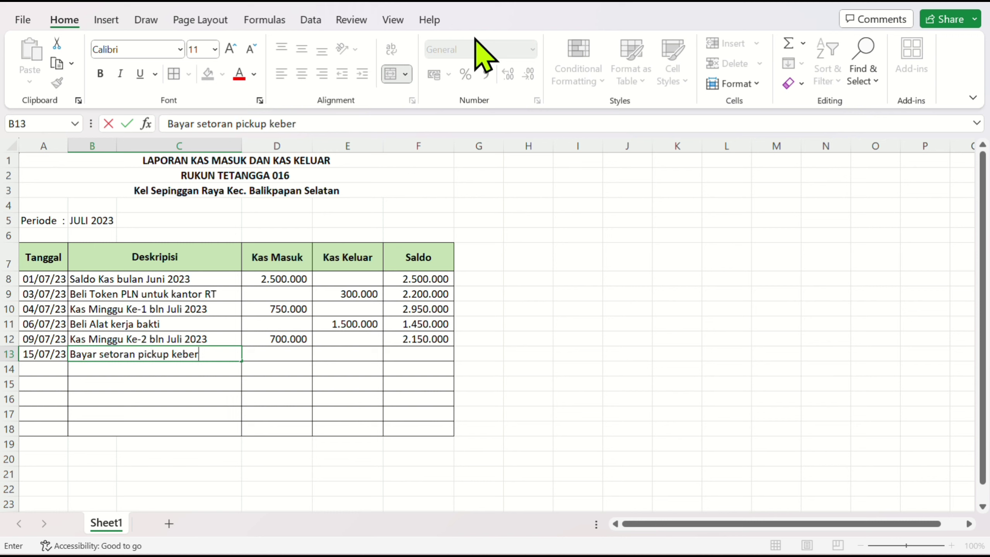
text(sihan)
key(Tab)
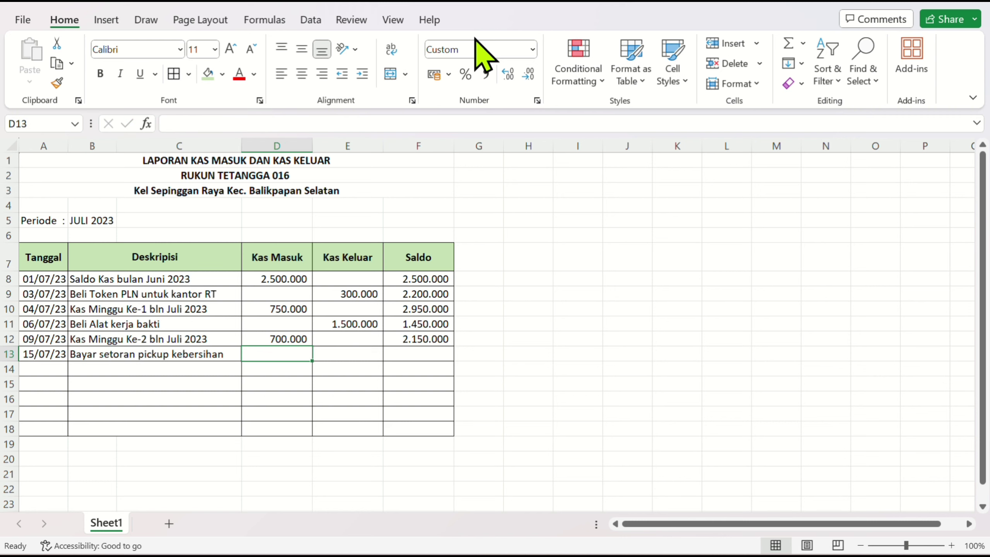
key(Tab)
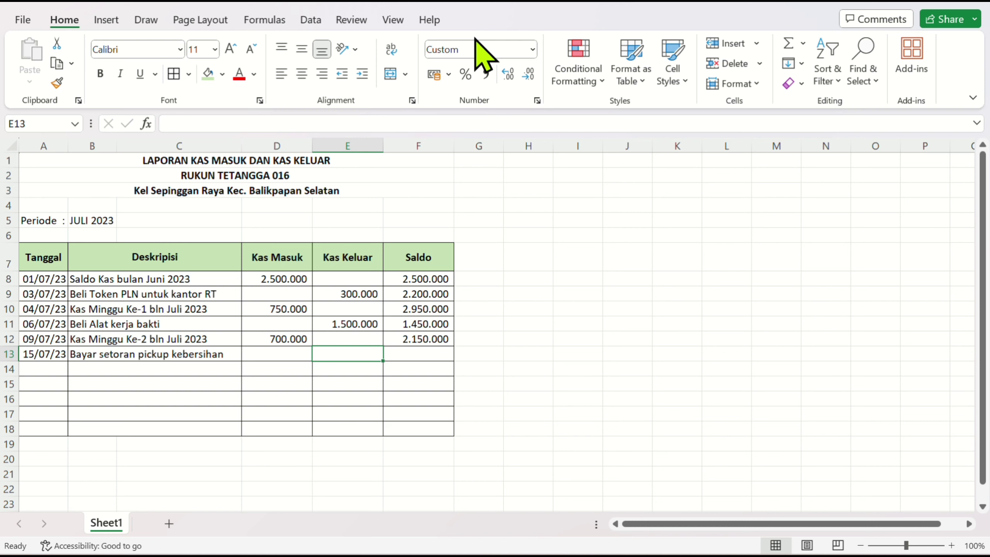
text(350.0000)
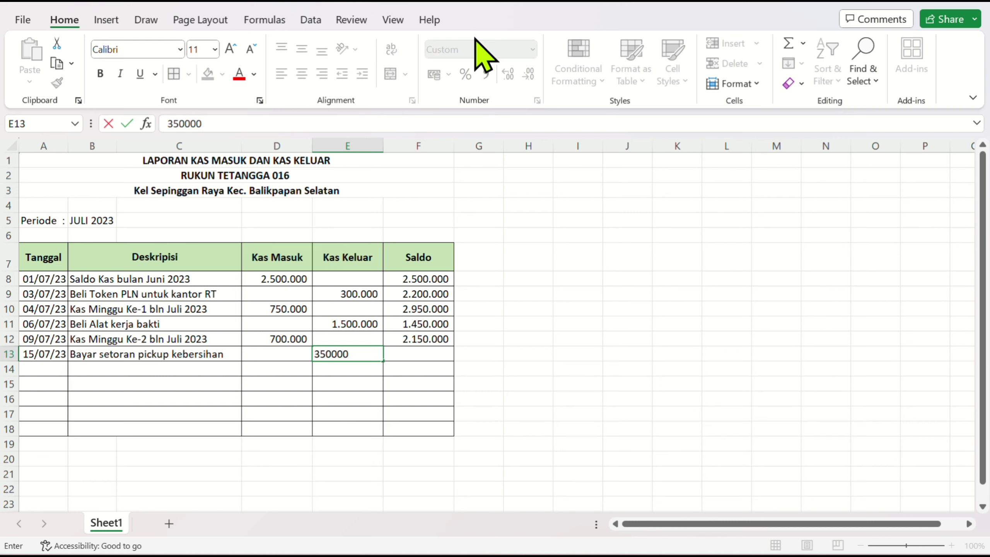
key(Tab)
key(Return)
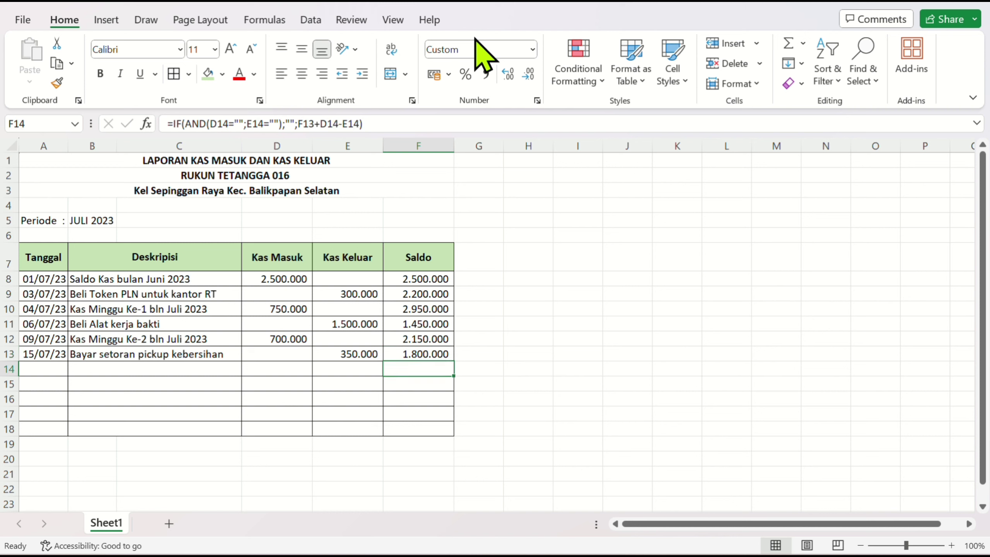
Enter the date 21/07 in the "Tanggal" cell of row 14.
key(Left)
key(Left)
key(Left)
key(Left)
key(Left)
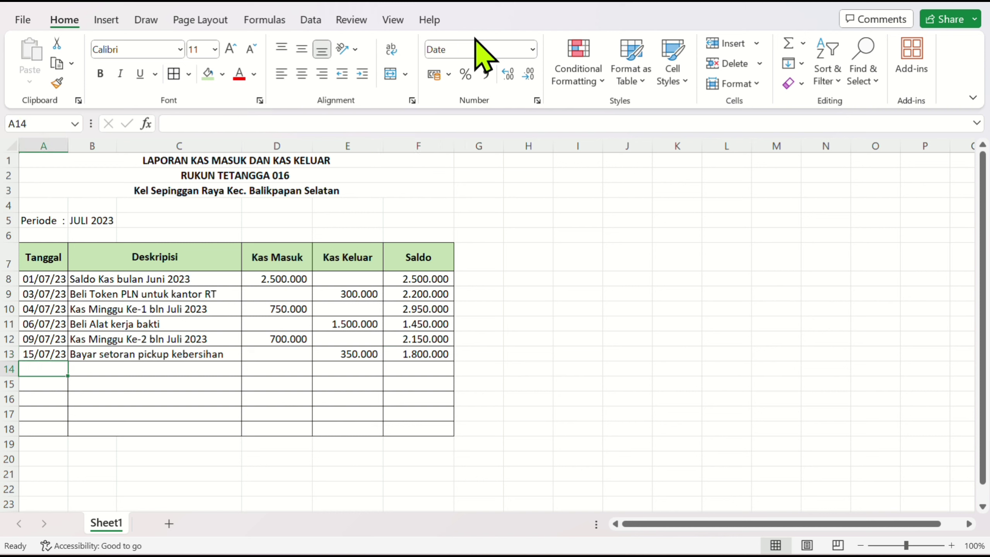
text(21/07)
key(Tab)
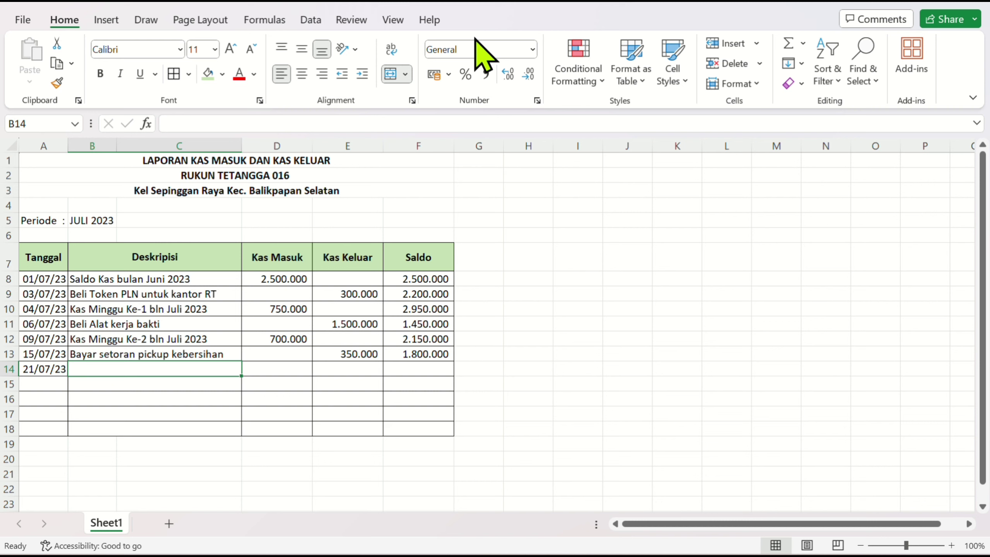
Fill row 14 with the description "Kas Minggu Ke-3 bln Juli 2023" and 725000 as "Kas Masuk".
text(Kas)
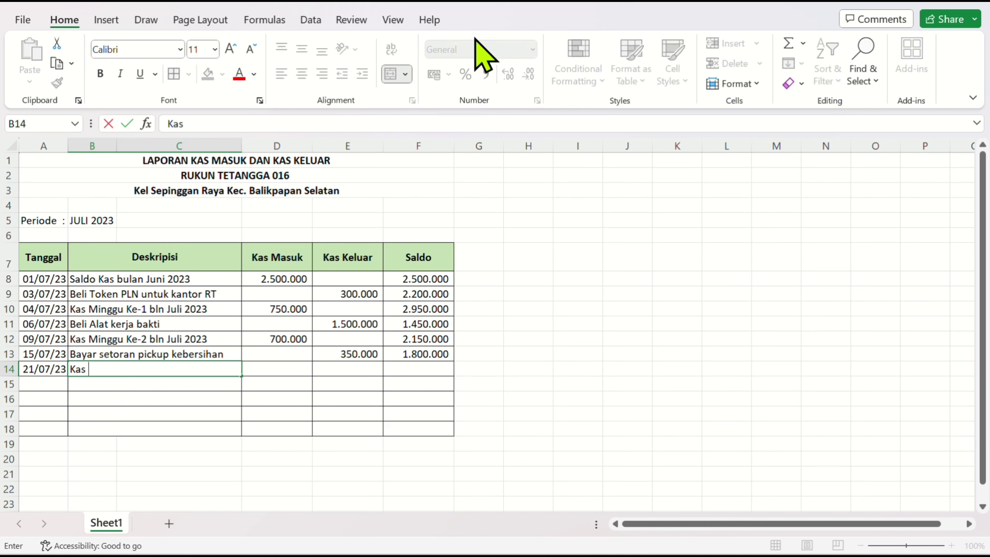
text( Minggu)
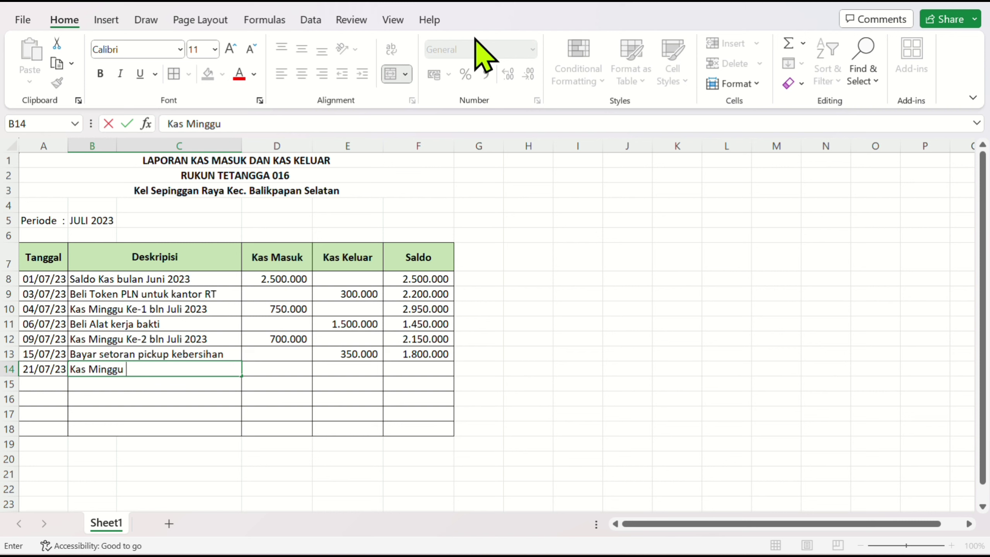
text( Ke-3 bln )
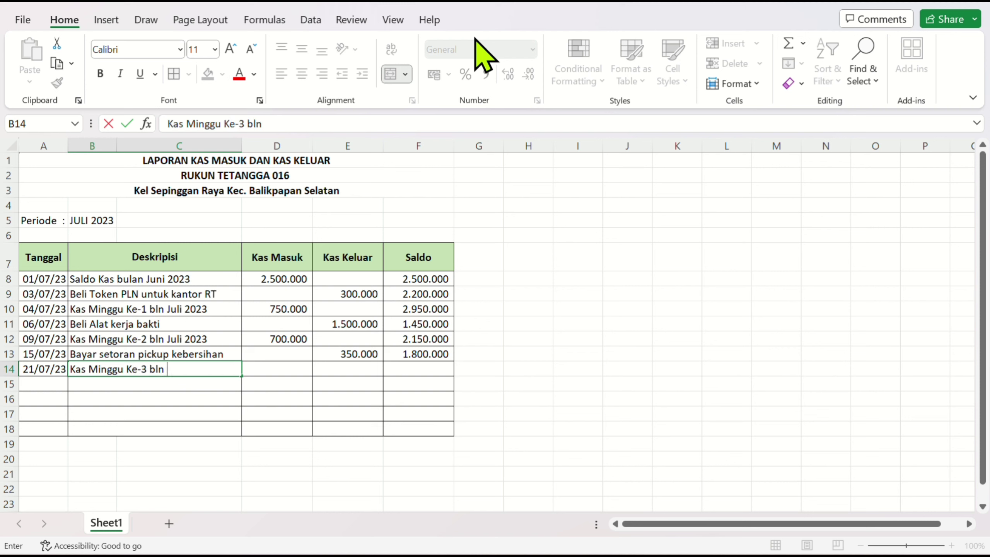
text(Juli 2023)
key(Tab)
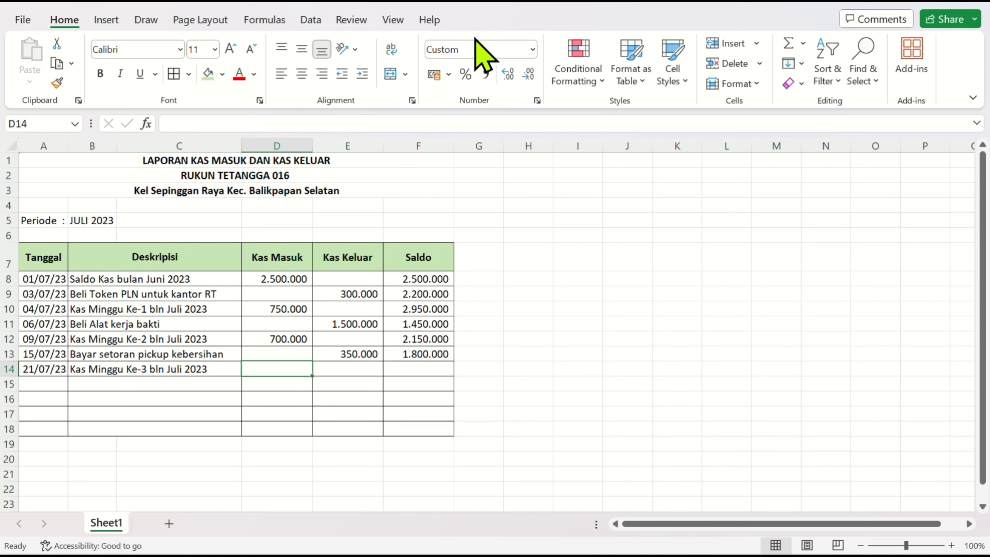
text(2)
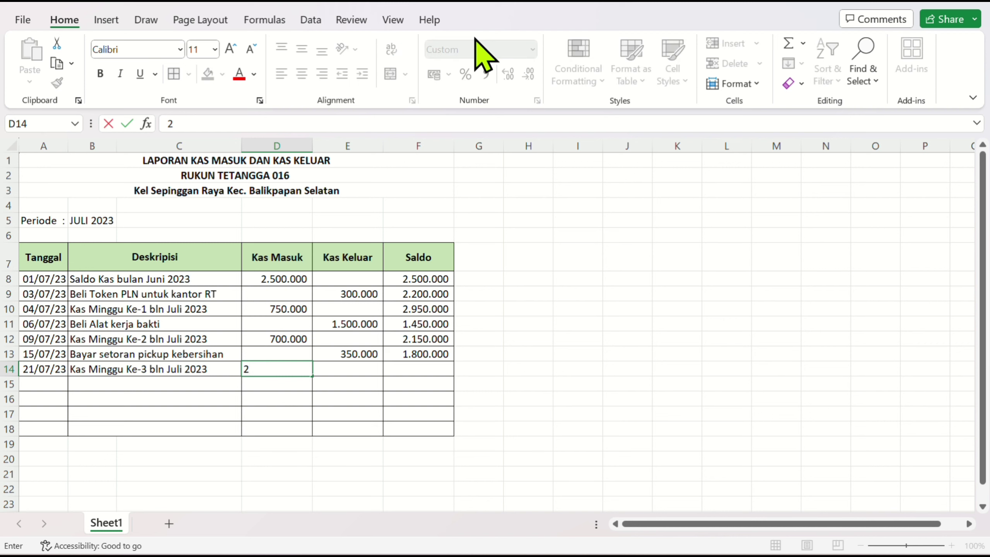
key(BackSpace)
text(725e3)
key(Tab)
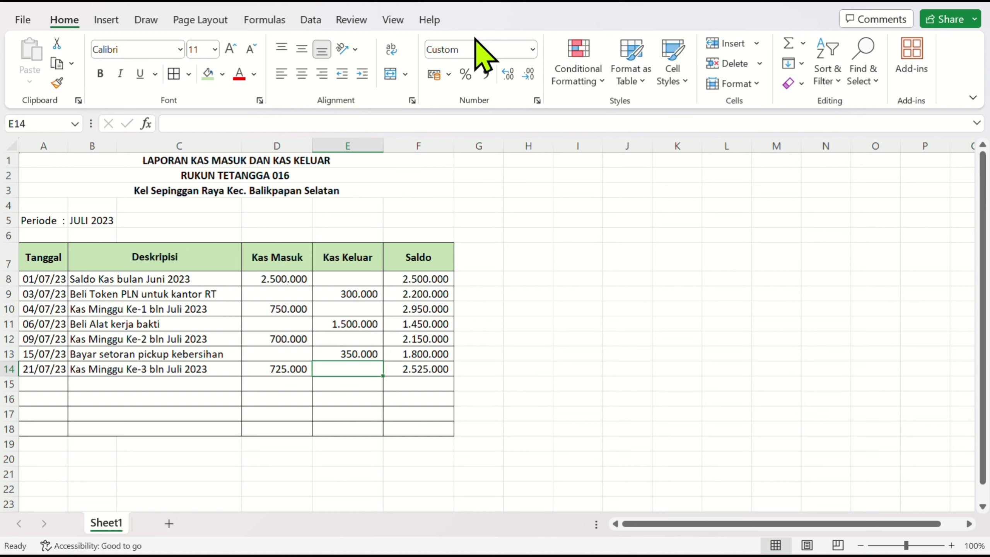
Enter the date 22/07 in the "Tanggal" cell of row 15.
key(Down)
key(Left)
key(Left)
key(Left)
key(Left)
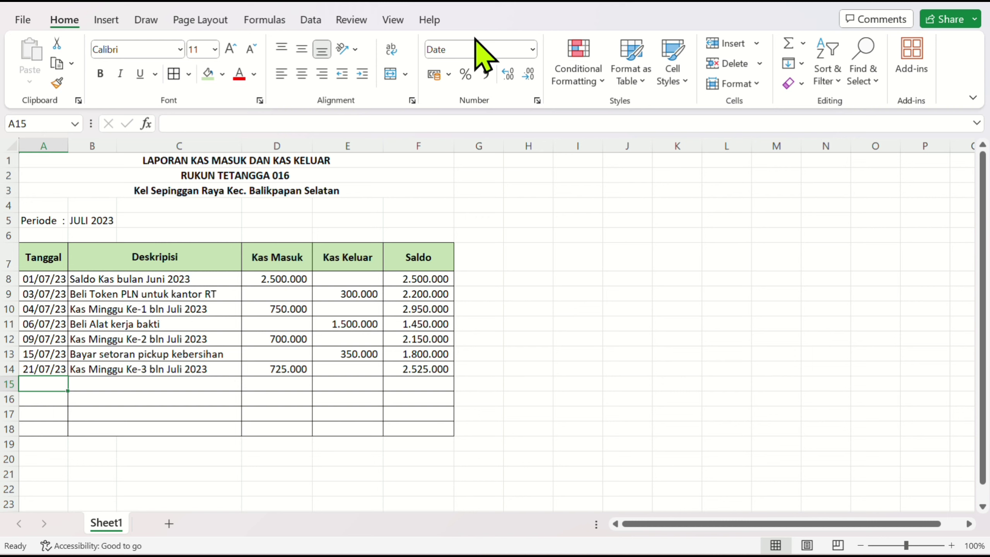
text(22)
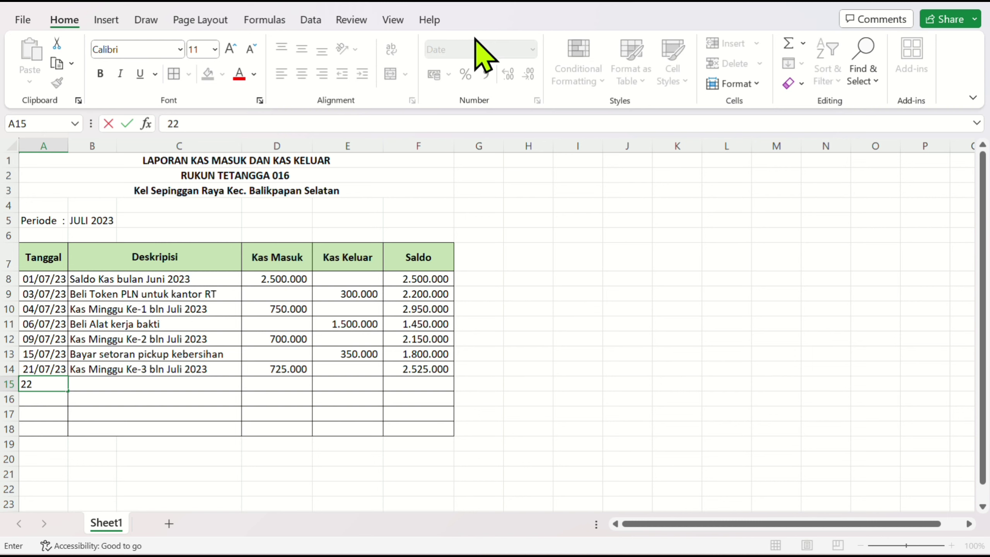
text(/07)
key(Tab)
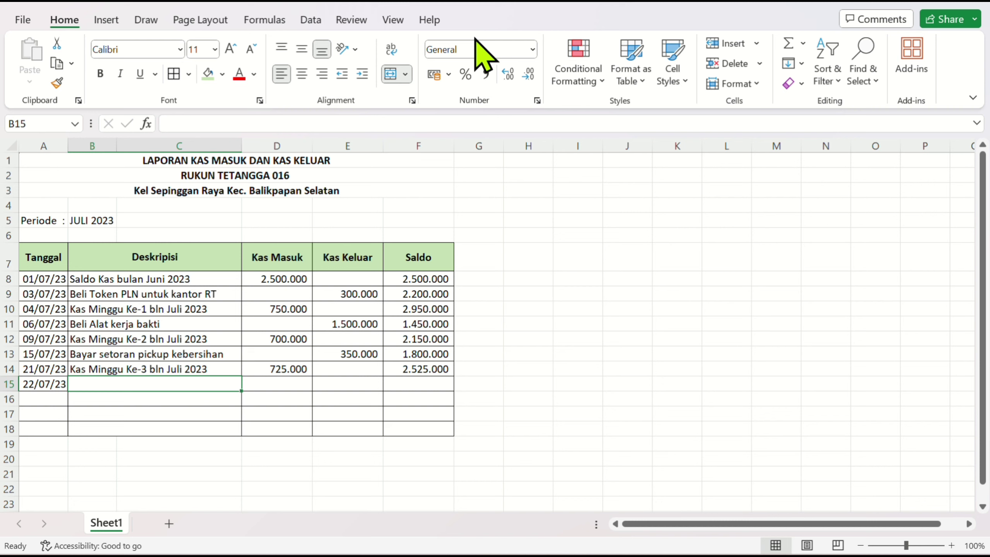
Enter the description "Konsumsi Kerja Bakti lingkungan" in the "Deskripsi" cell of row 15.
text(Komu)
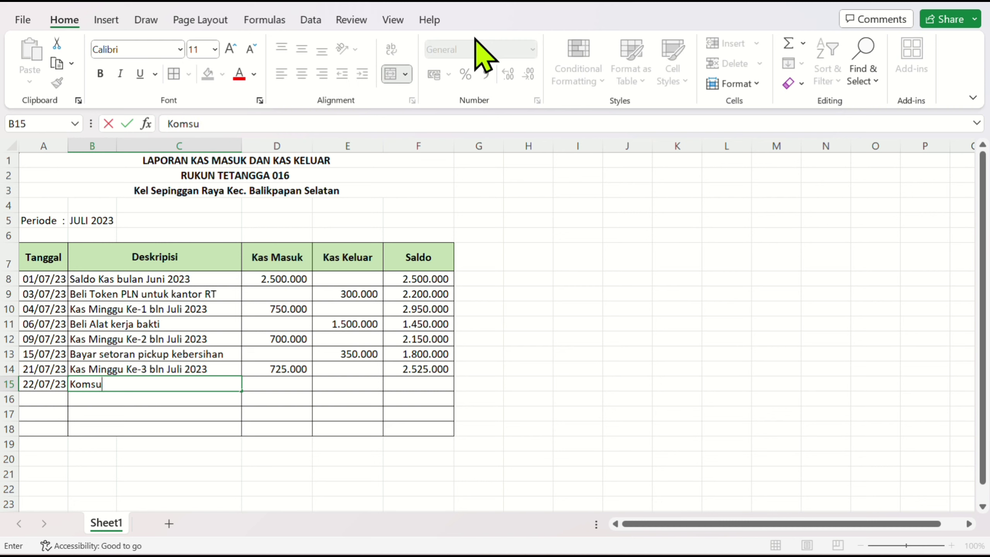
key(BackSpace)
key(BackSpace)
text(v)
key(BackSpace)
text(nsumsi Ker)
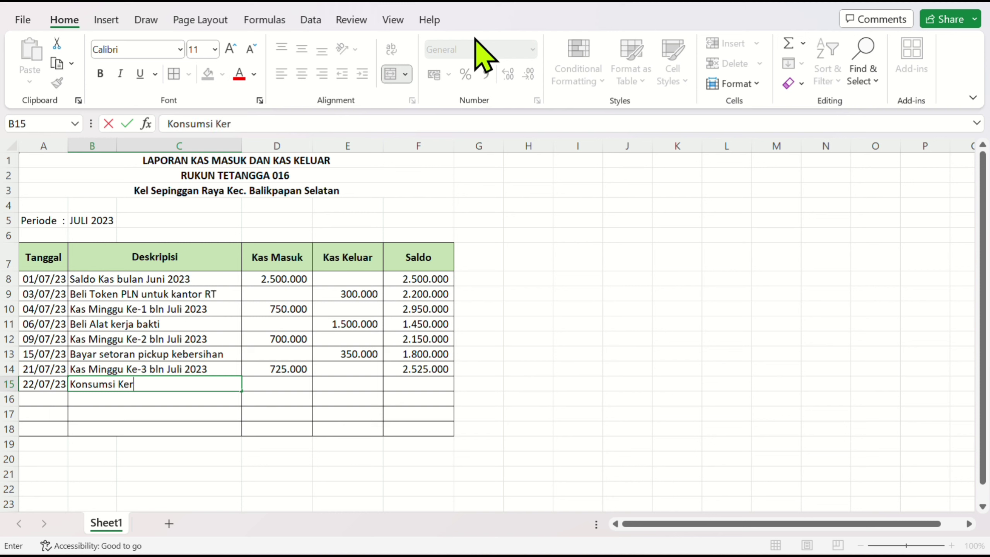
text(ja Bakti lingkungan)
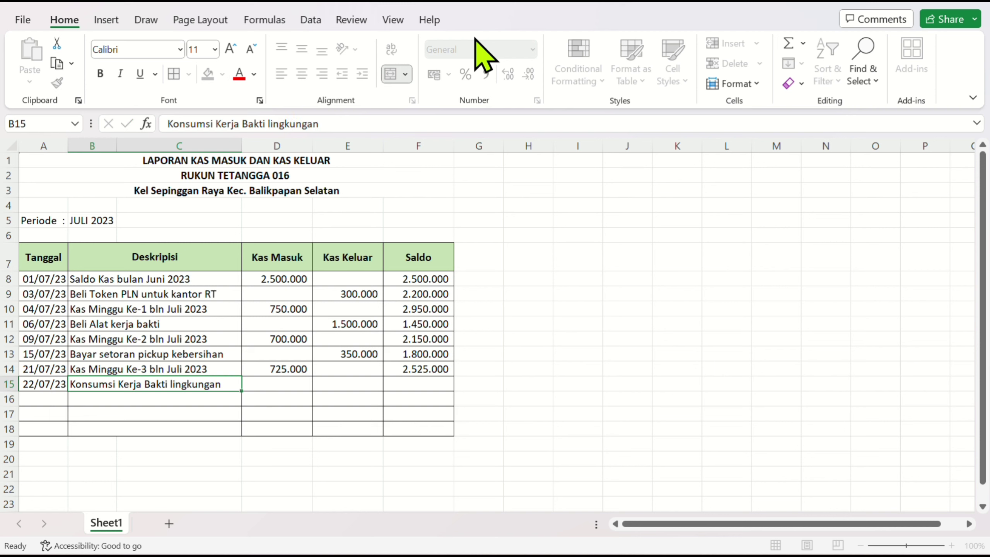
key(Tab)
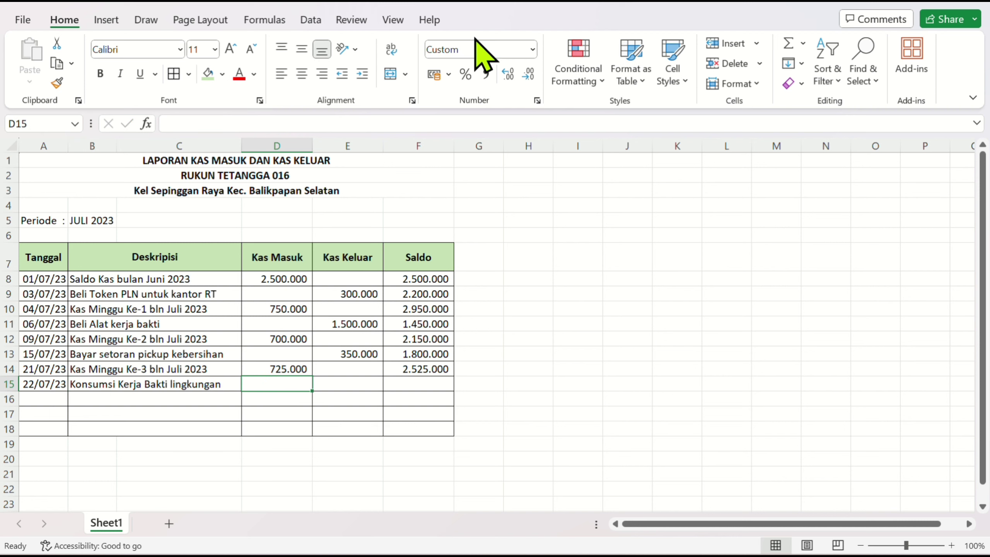
Enter 500000 as "Kas Keluar" in row 15 and go to the "Tanggal" cell of row 16.
key(Tab)
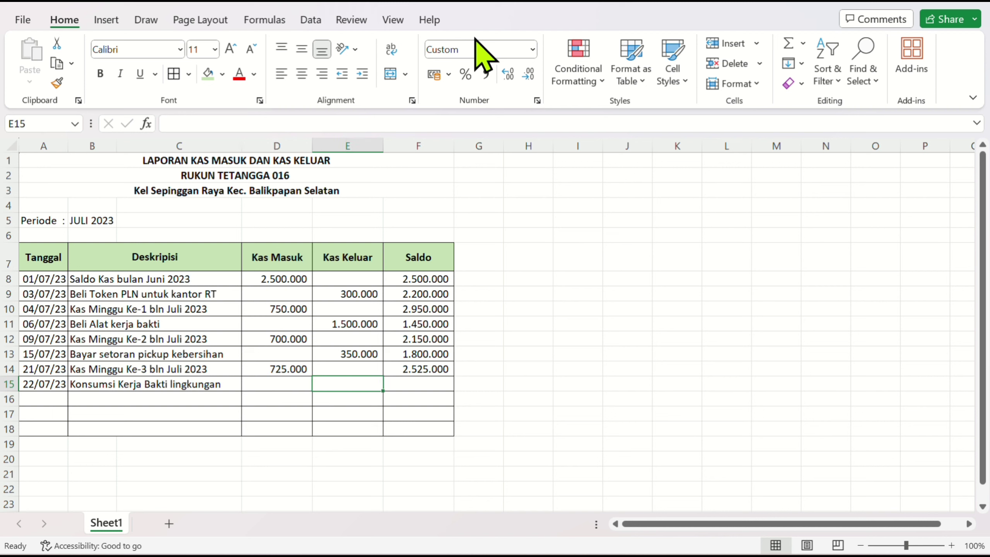
text(50000)
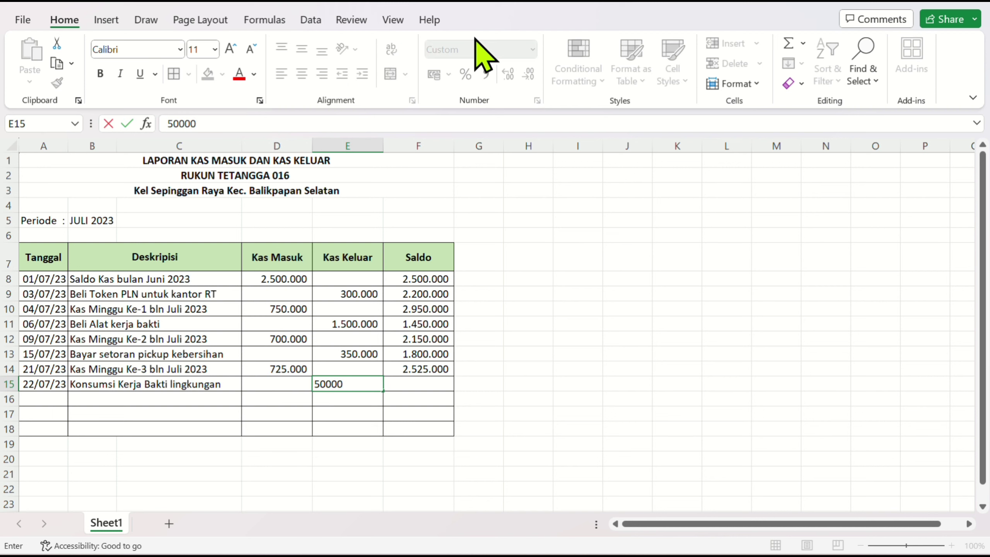
text(0)
key(Return)
key(Left)
key(Left)
key(Left)
key(Left)
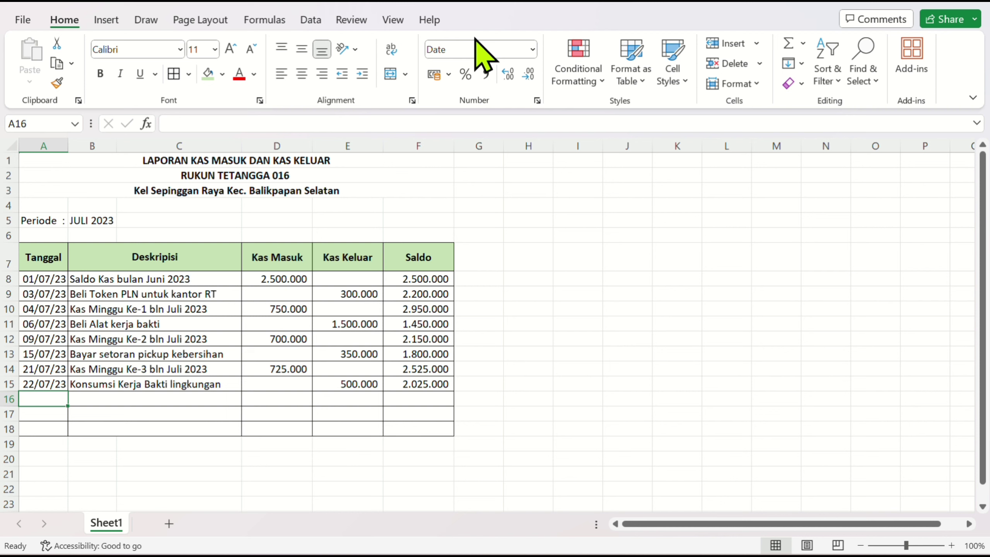
Fill row 16 with the date 27/07 and the description "Bayar wakar lingkungan".
text(27)
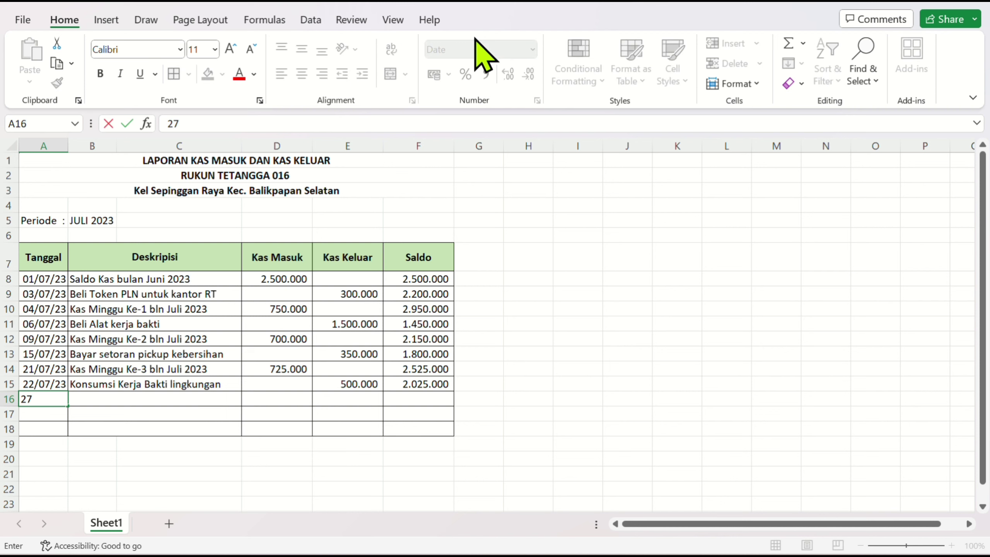
text(/07)
key(Tab)
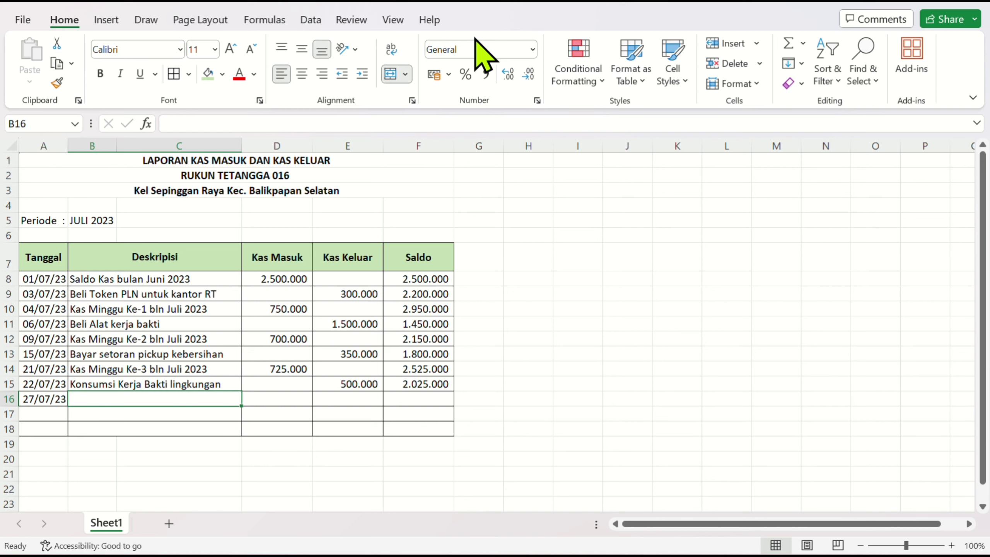
text(Bayar)
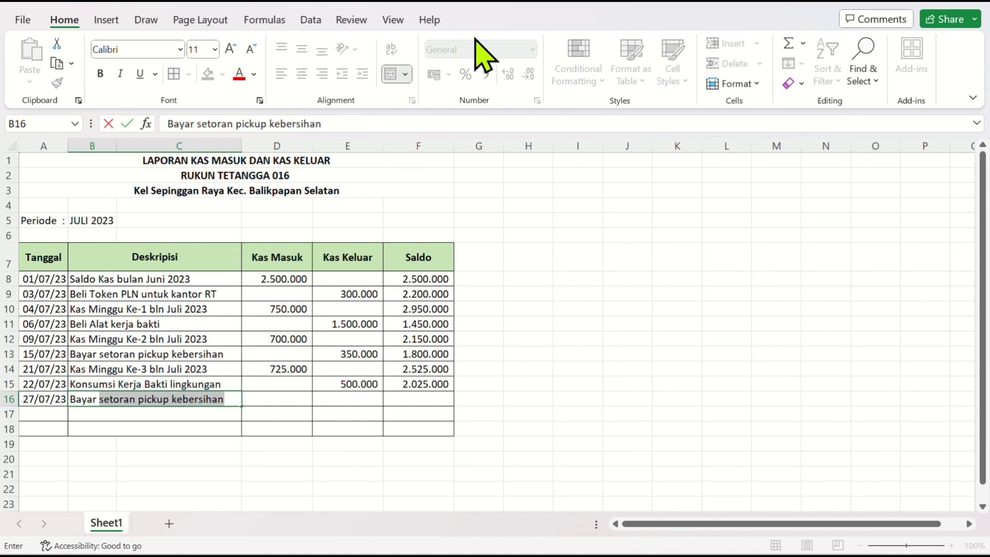
text(wakar lingkungan)
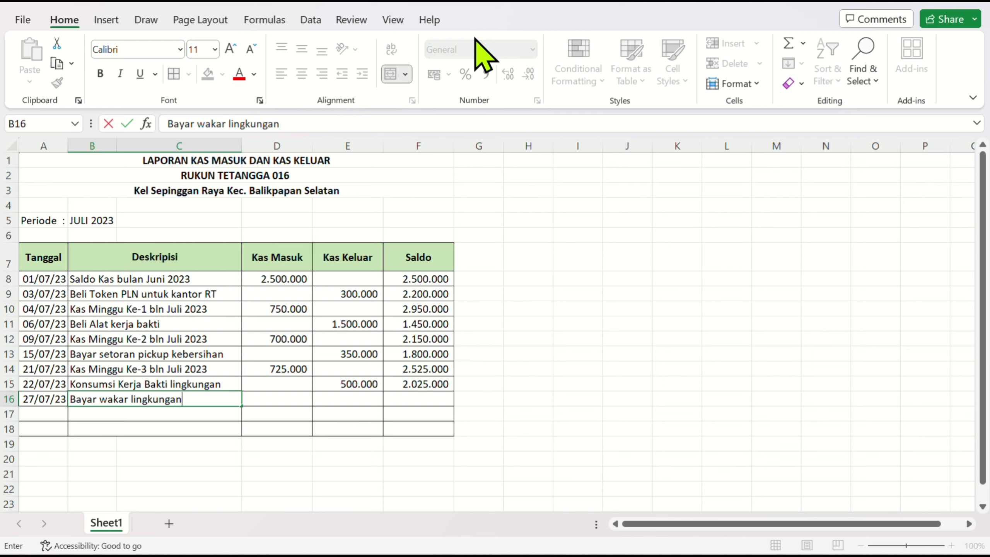
key(Tab)
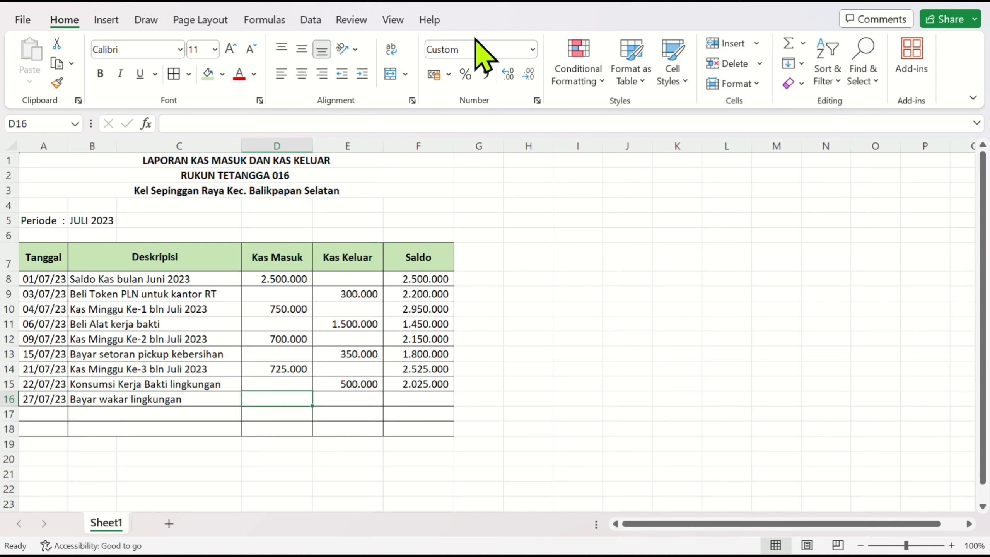
Enter 1200000 as "Kas Keluar" in row 16.
key(Tab)
text(12)
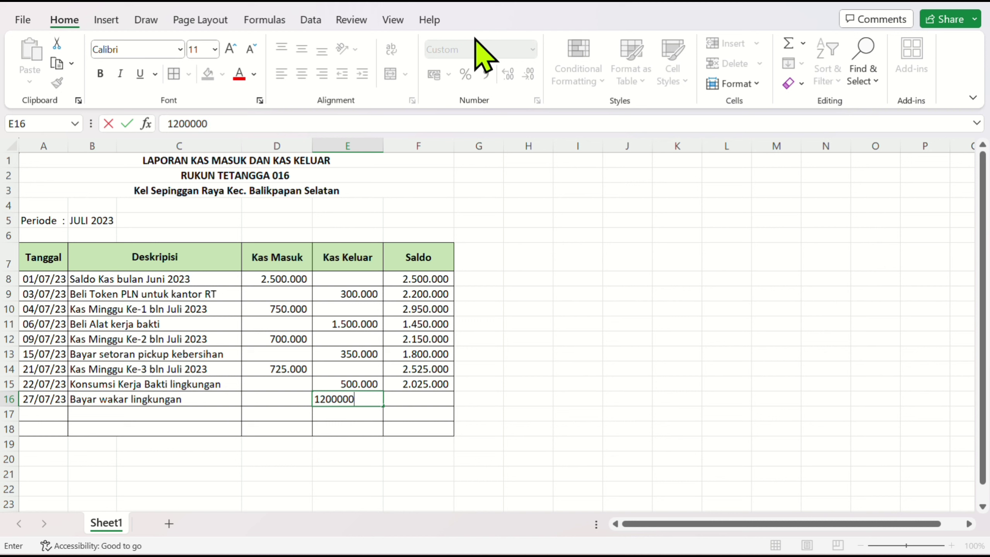
key(Tab)
Enter the label "TOTAL" in the "Deskripsi" cell of row 18, leaving row 17 empty.
key(Down)
key(Left)
key(Left)
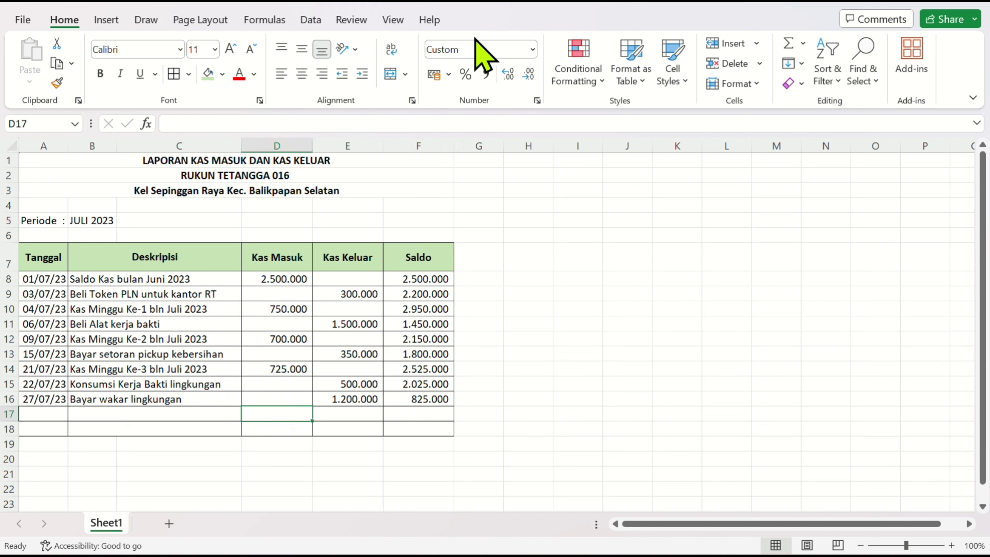
key(Left)
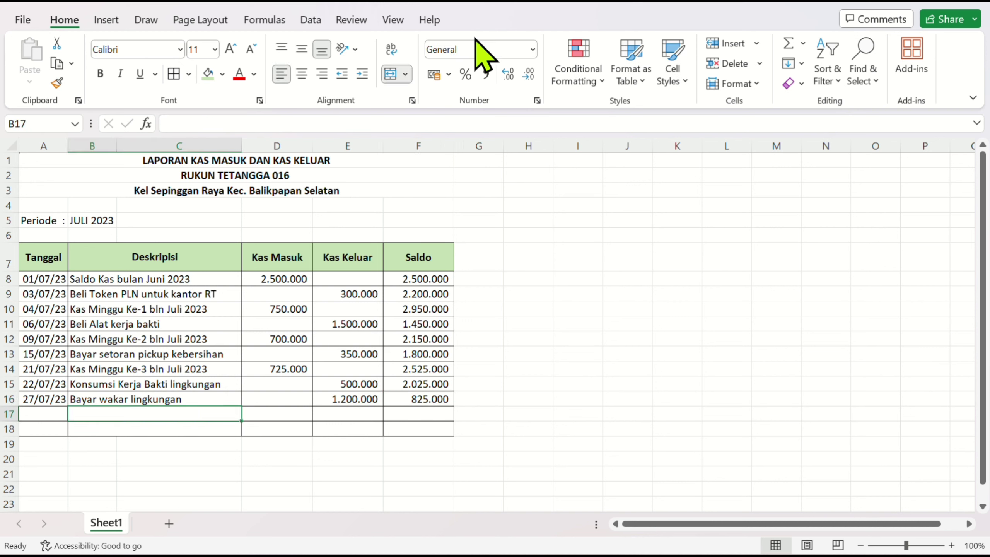
key(Down)
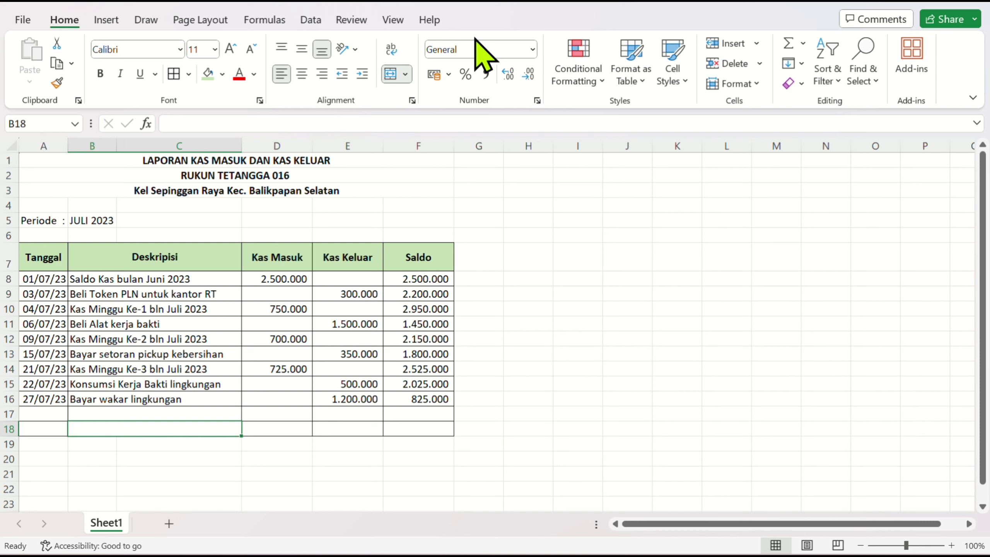
text(TOTAL)
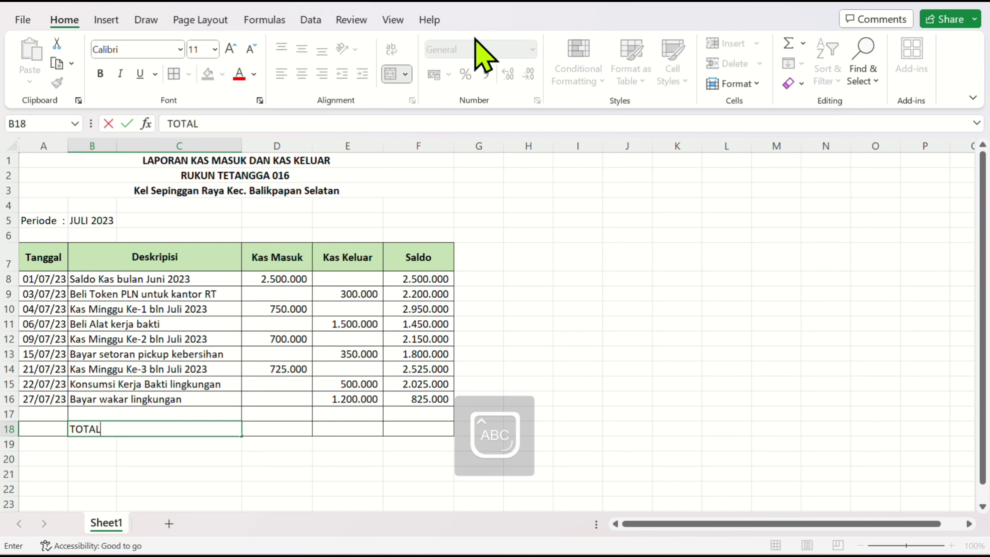
key(Tab)
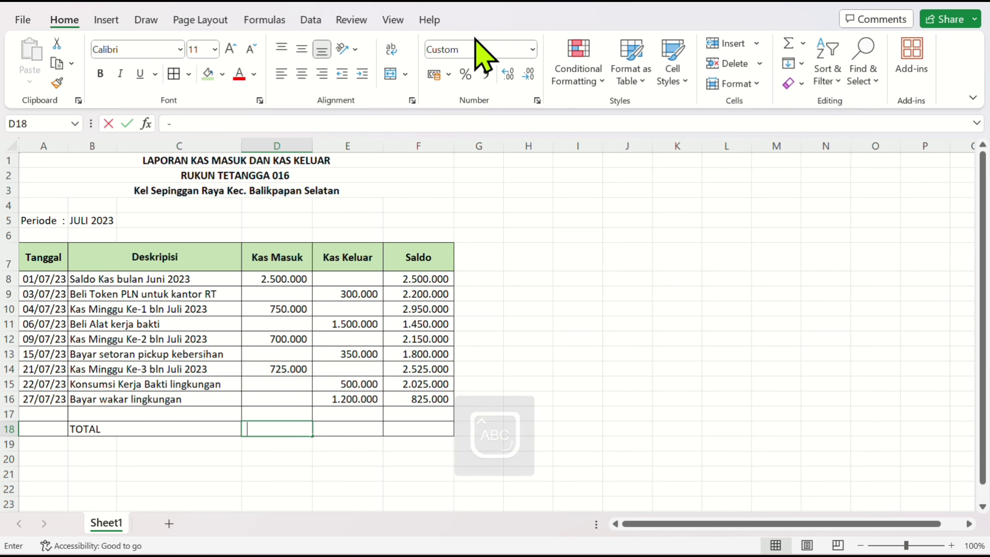
Total the "Kas Masuk" column in D18 with =SUM(D8:D16) and copy the formula to the "Kas Keluar" cell E18.
text(=SUM)
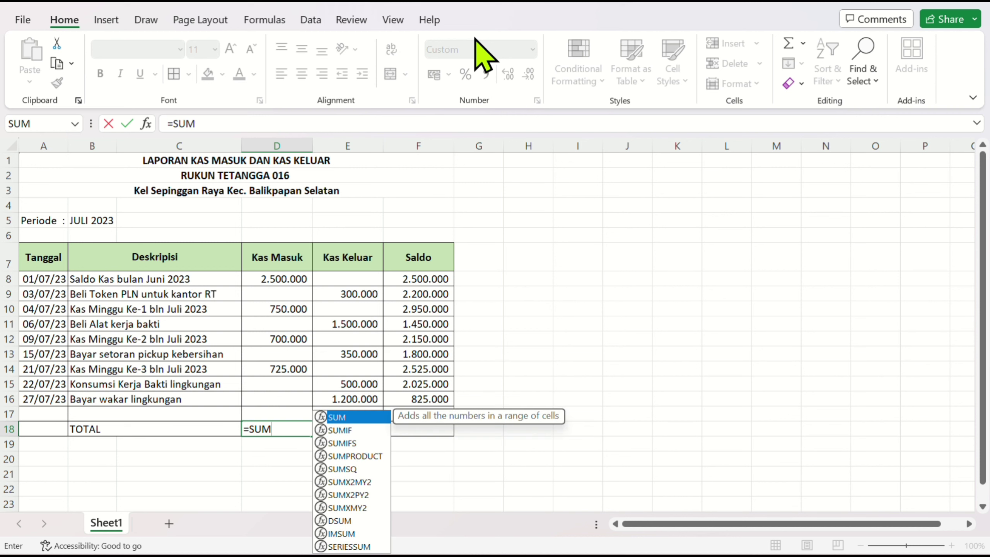
text(()
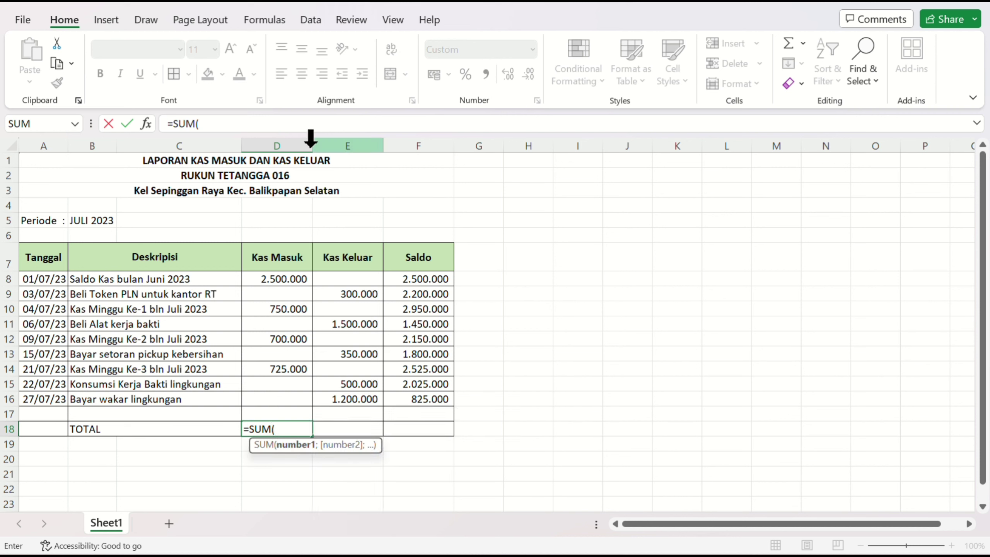
drag(285, 278, 291, 405)
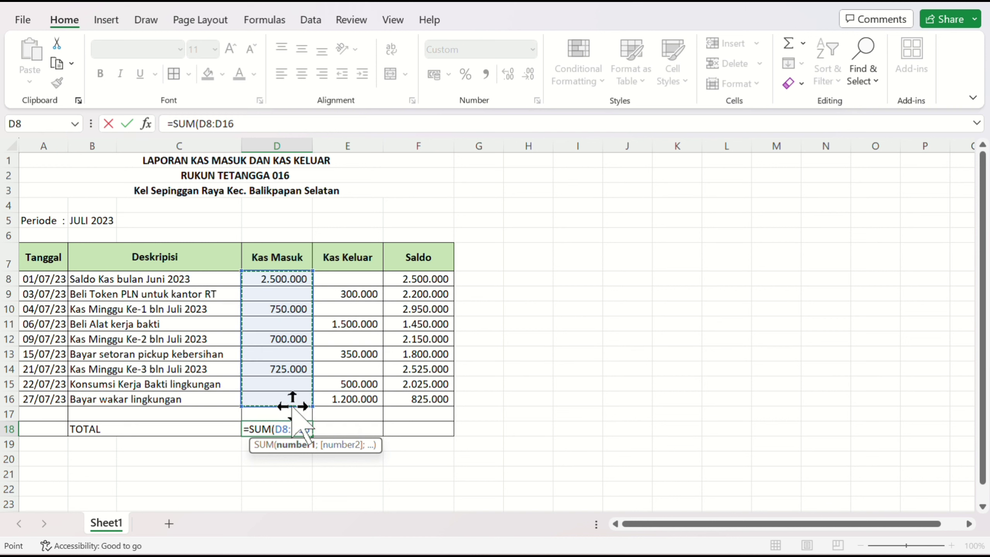
text())
key(ctrl+Return)
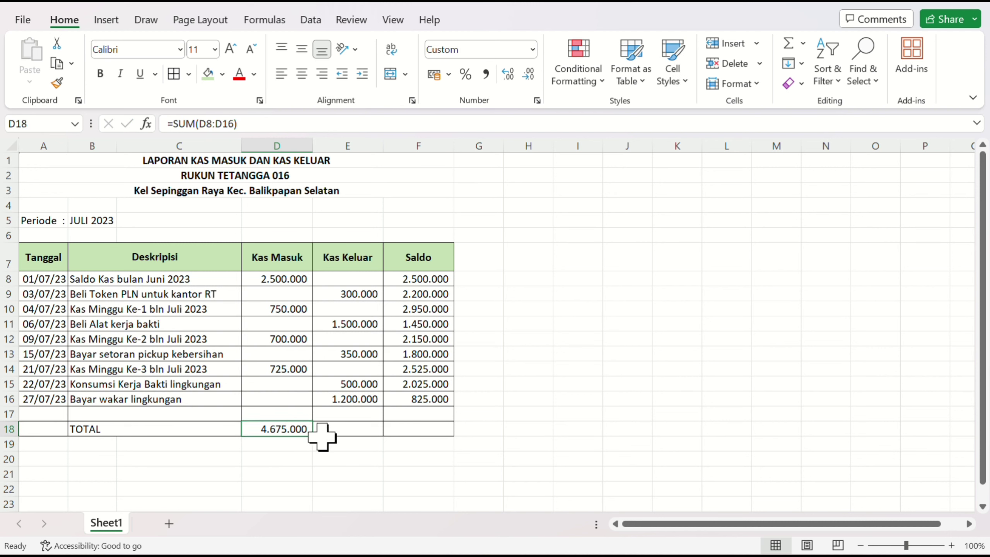
drag(316, 437, 362, 440)
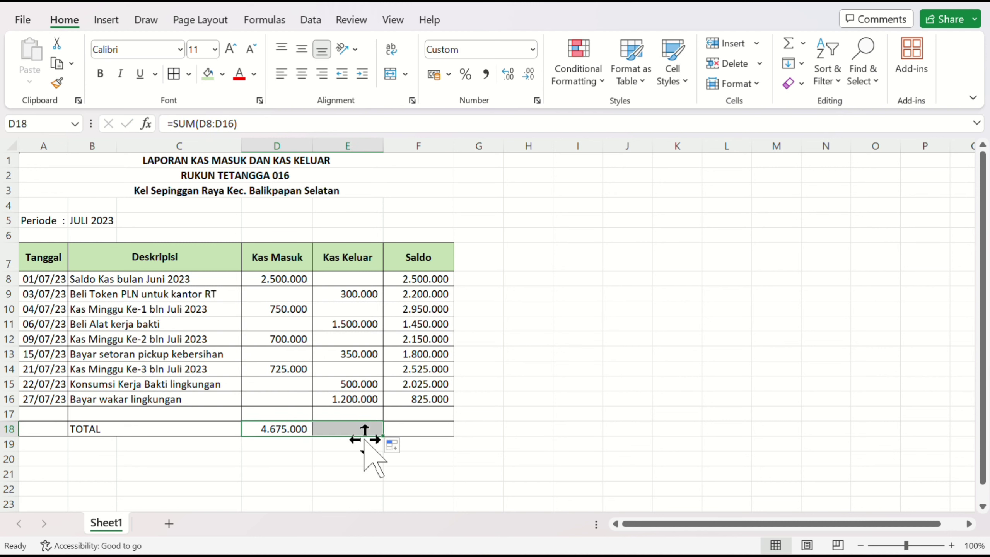
Calculate the final balance in F18 with the formula =D18-E18.
click(414, 430)
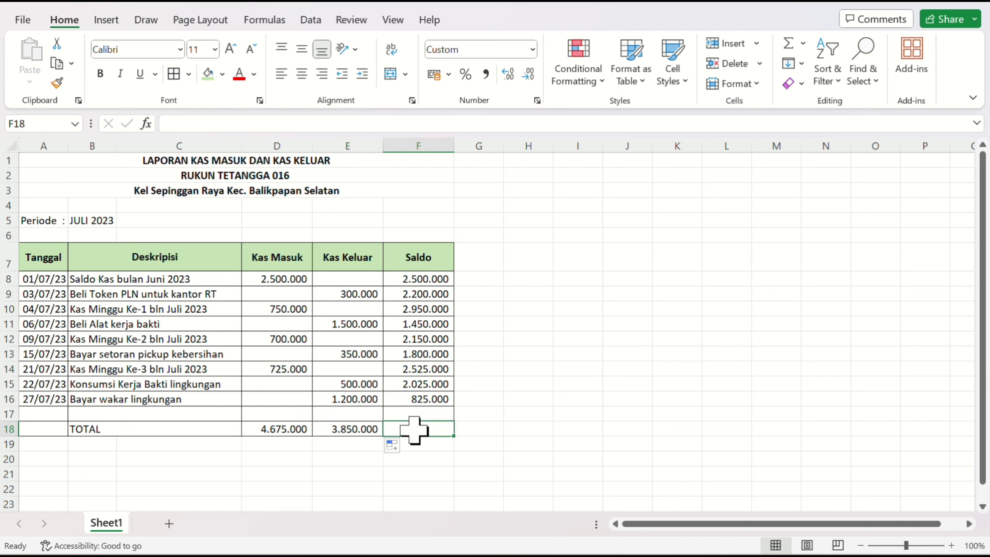
text(=)
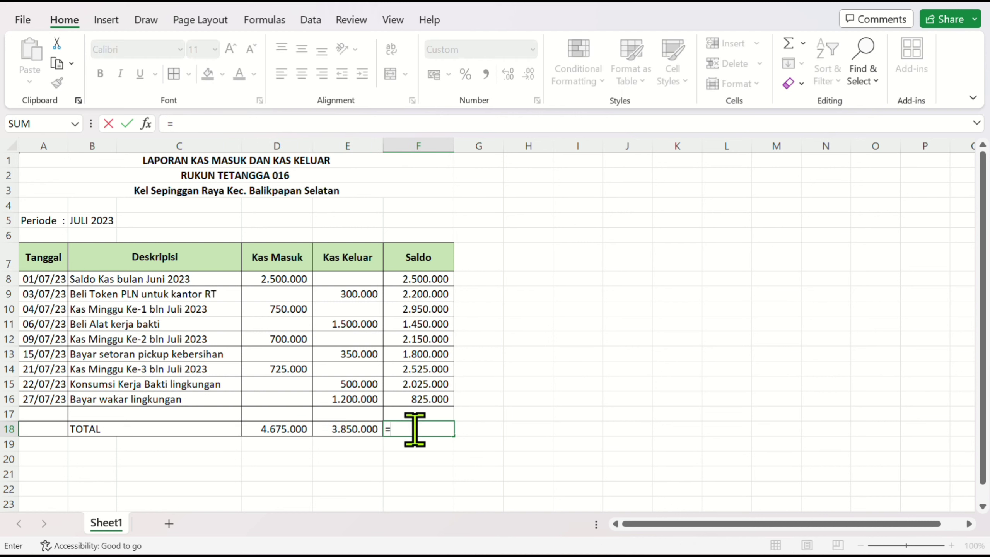
click(285, 429)
text(-)
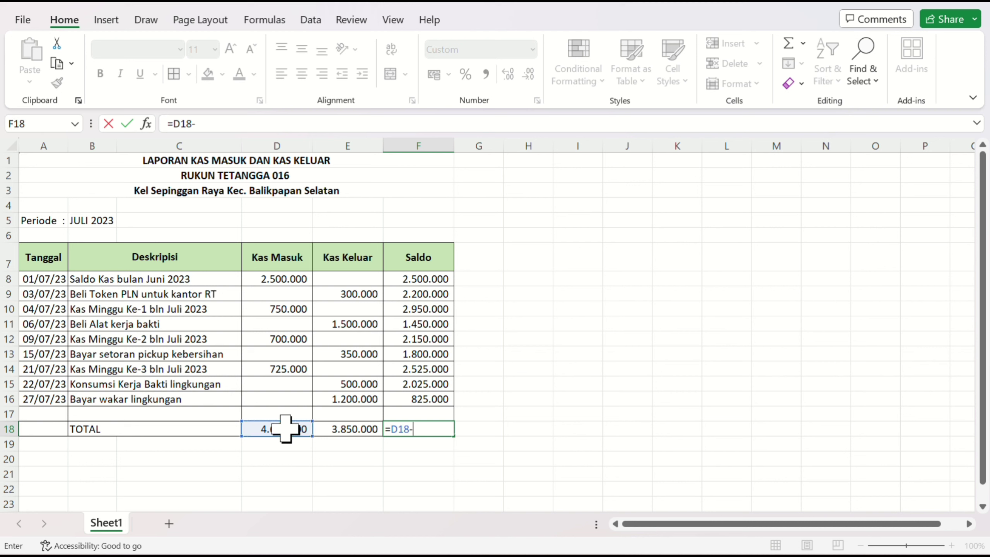
click(348, 429)
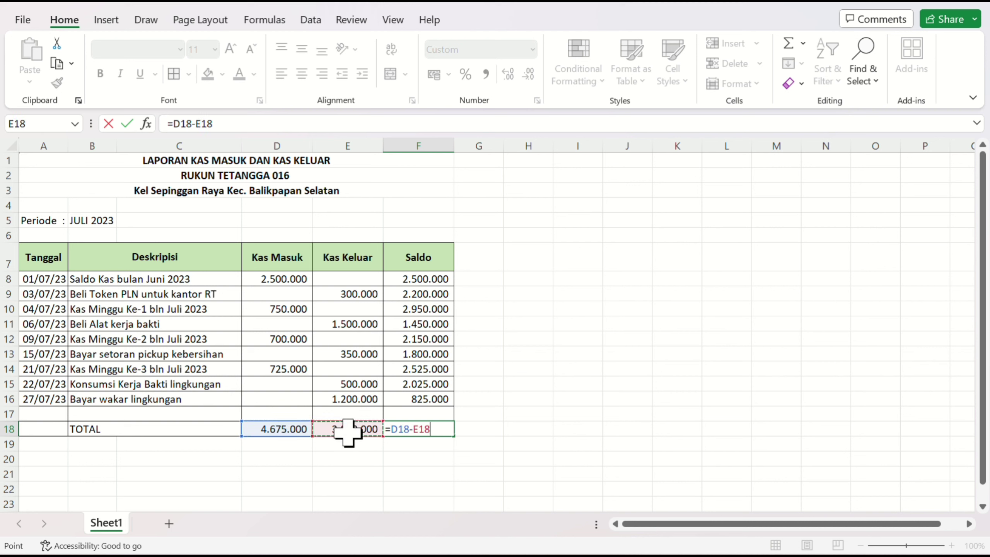
key(Return)
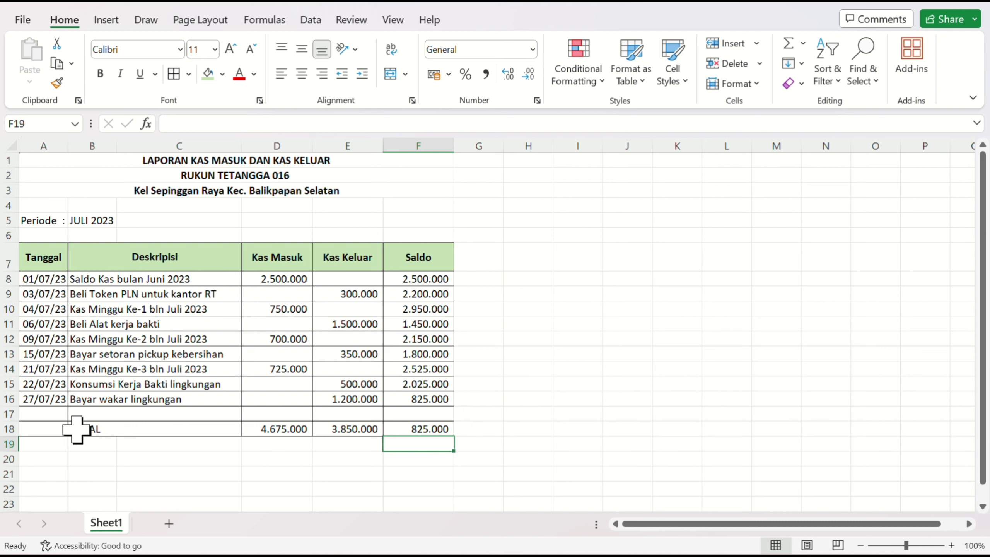
Merge cells A18:C18 and align the "TOTAL" label to the right.
drag(55, 429, 126, 430)
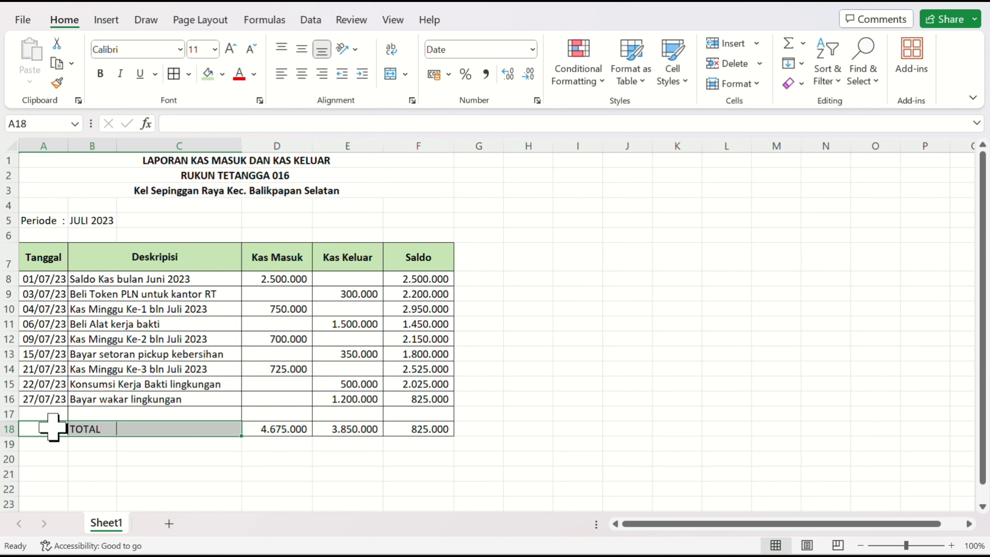
drag(49, 426, 154, 429)
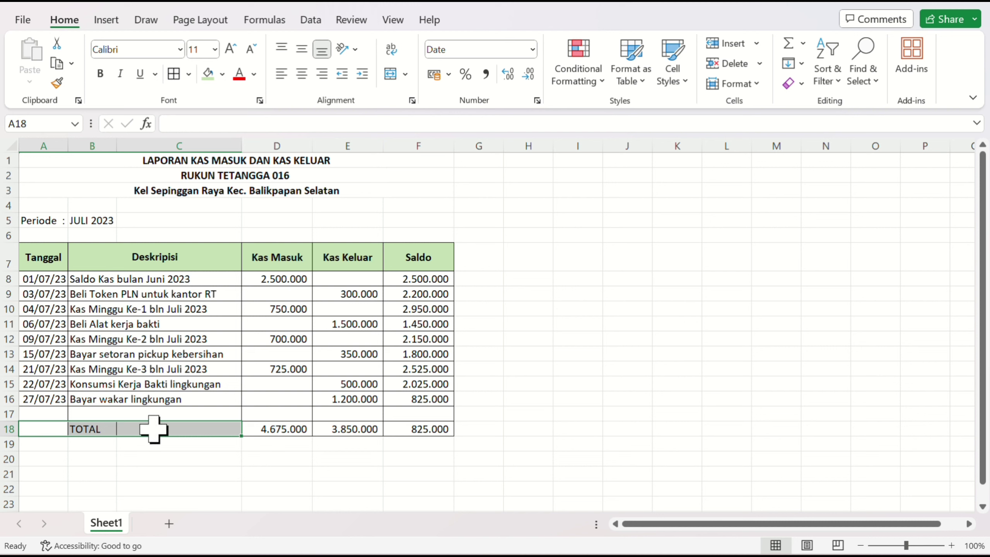
click(392, 75)
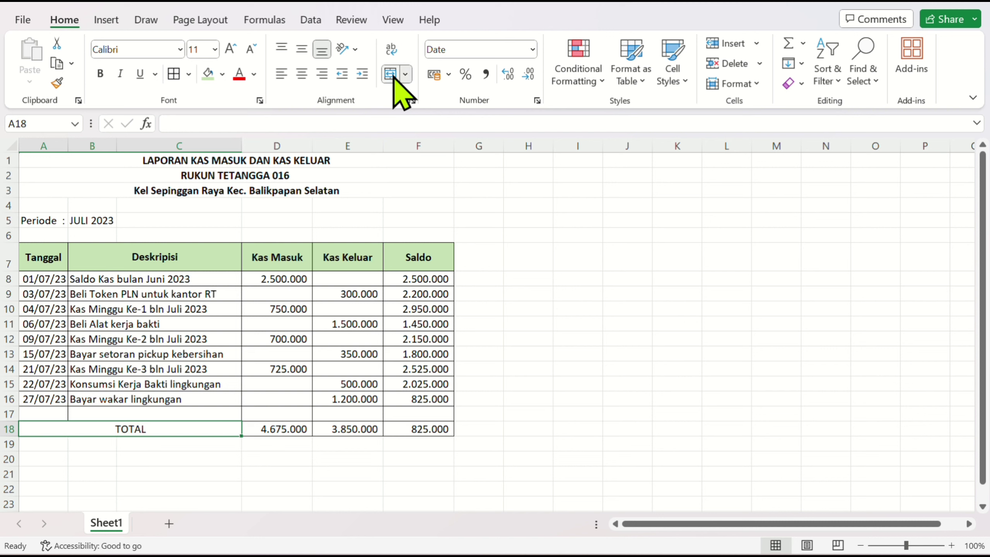
click(323, 74)
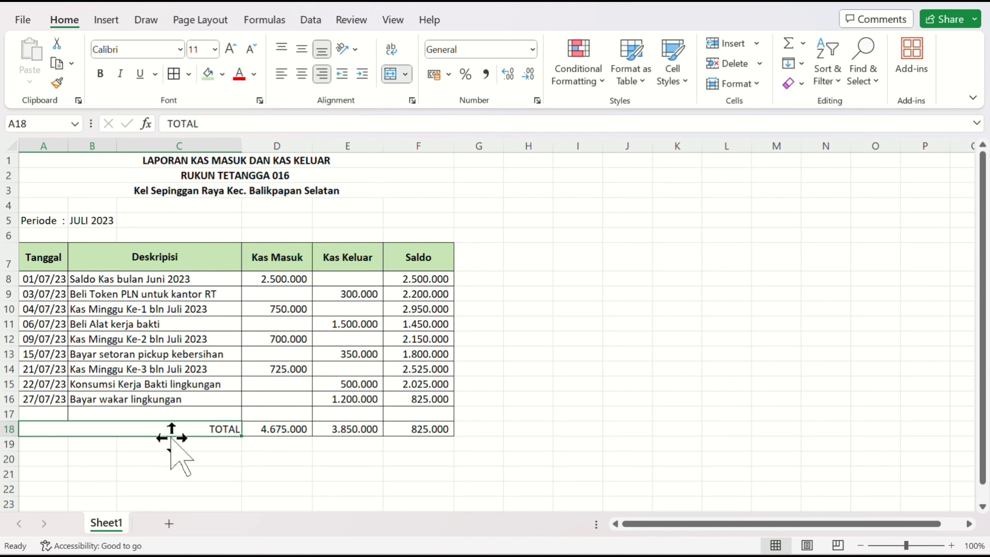
Make row 18 taller and centre the contents of A18:F18 vertically.
mouse_move(7, 435)
mouse_down()
mouse_move(5, 459)
mouse_move(6, 449)
mouse_up()
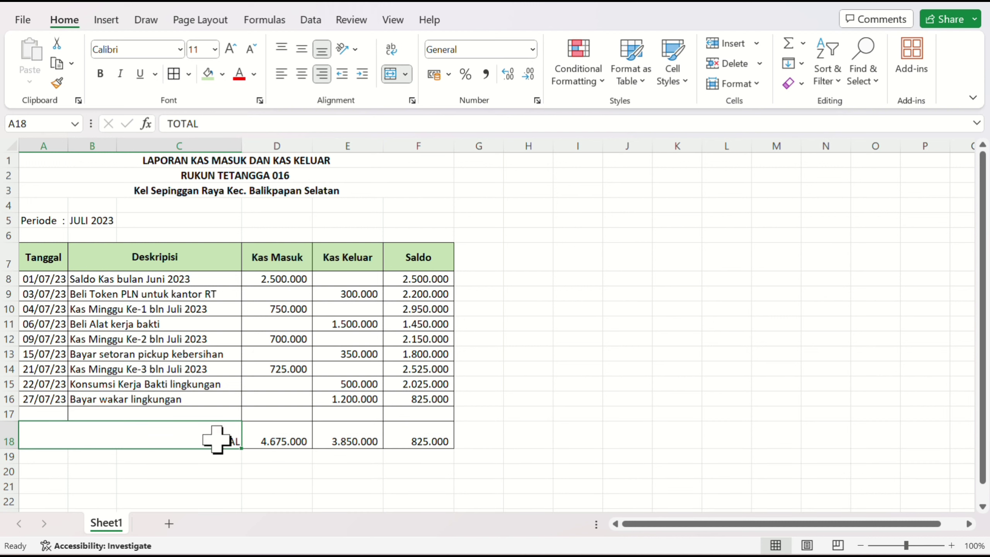
drag(217, 440, 394, 437)
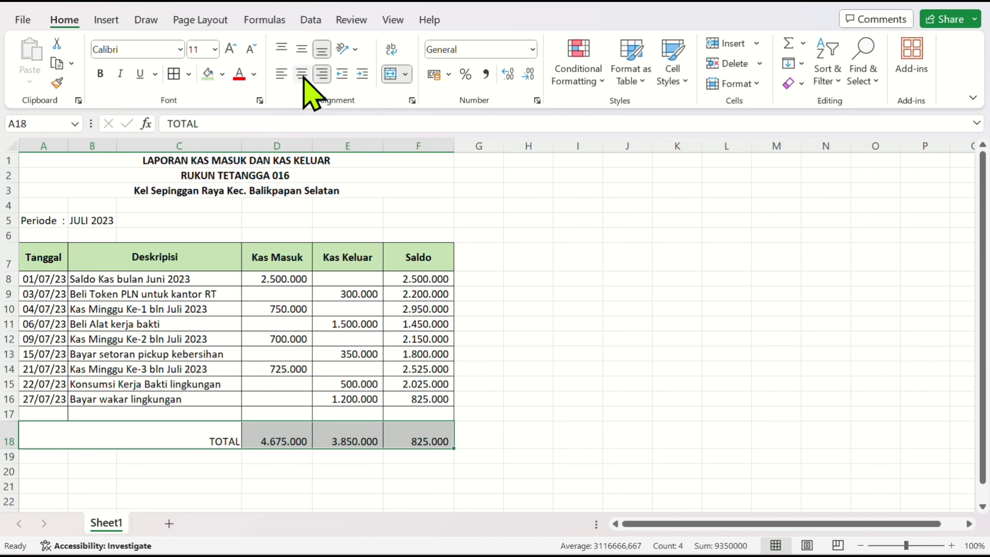
click(301, 49)
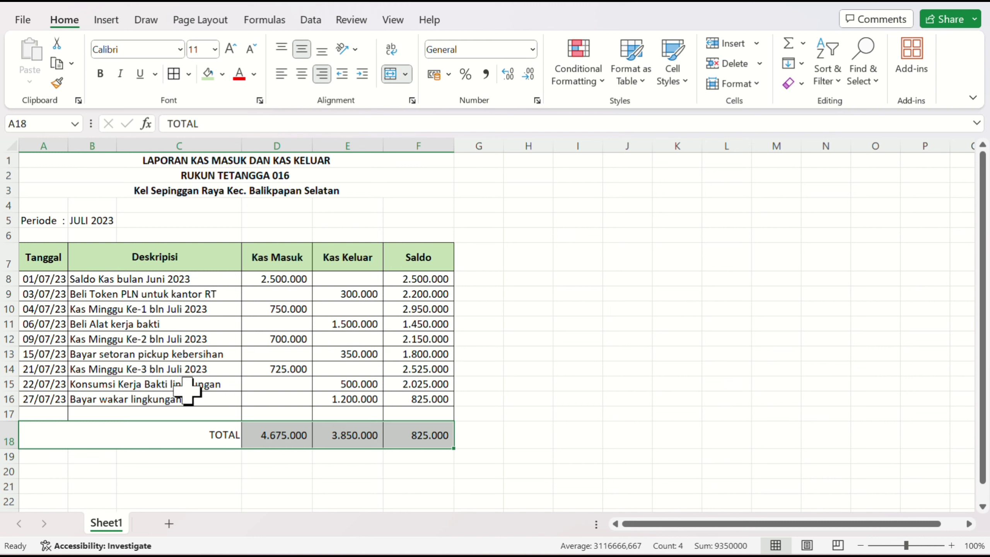
Try font size 15 on the total row A18:F18.
click(200, 49)
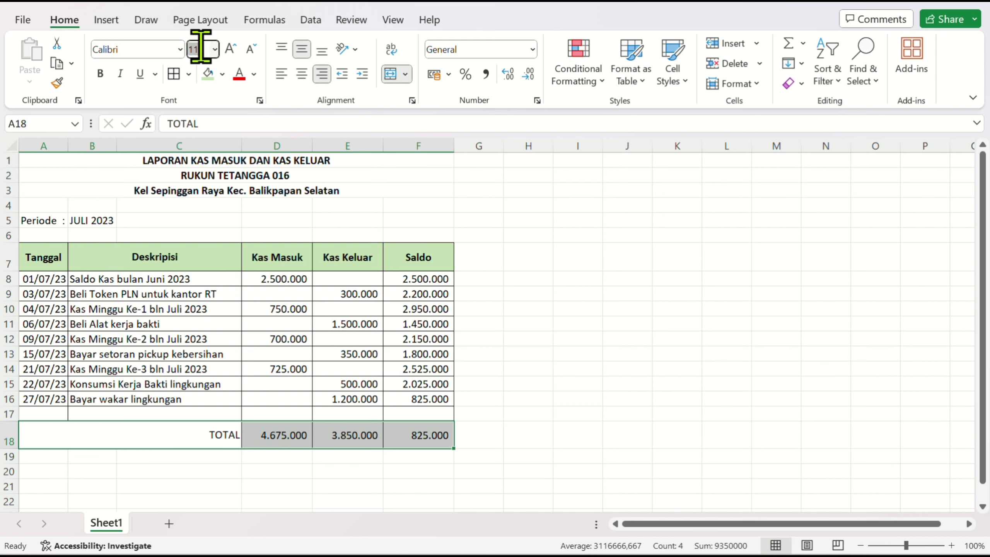
text(1)
key(Return)
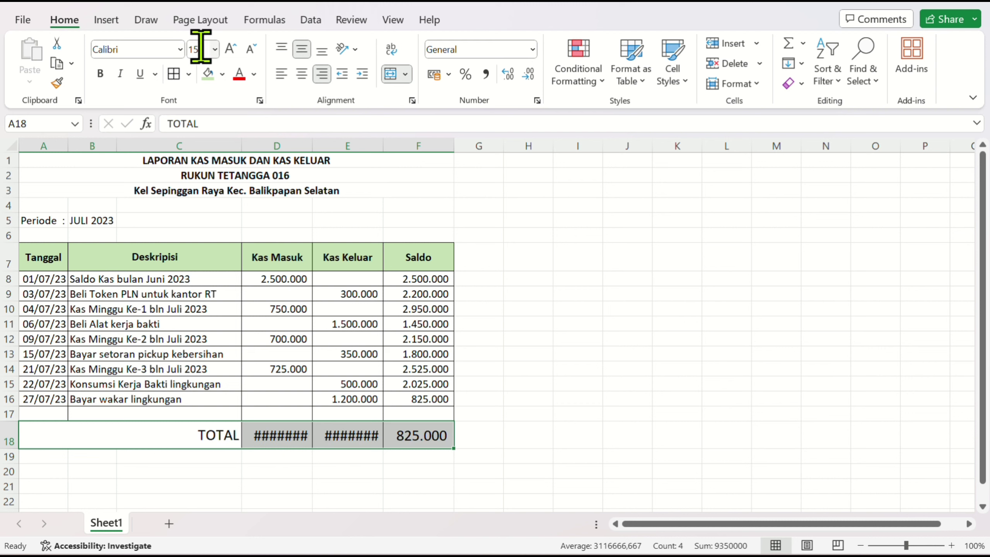
Set the total row A18:F18 to font size 13 and make it bold.
click(200, 49)
text(13)
key(Return)
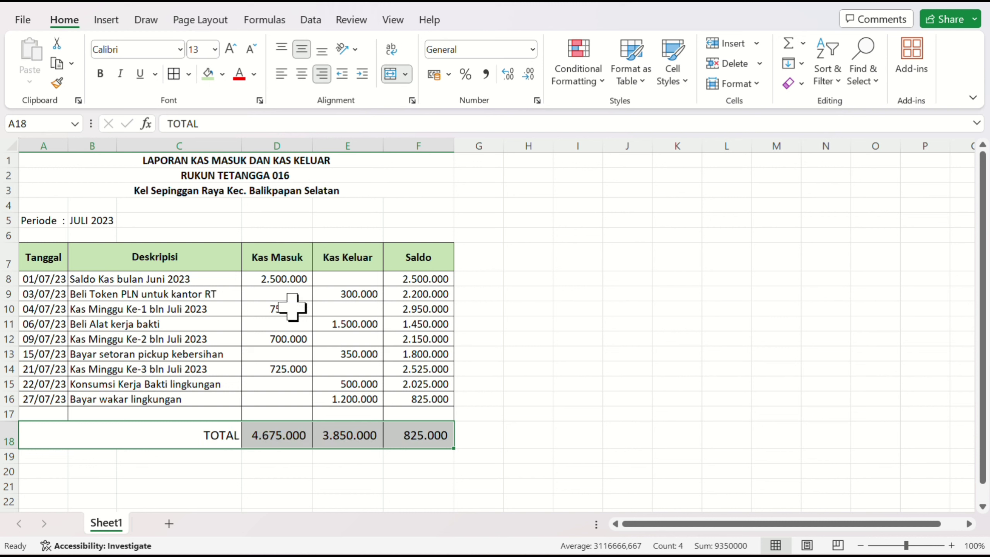
click(101, 73)
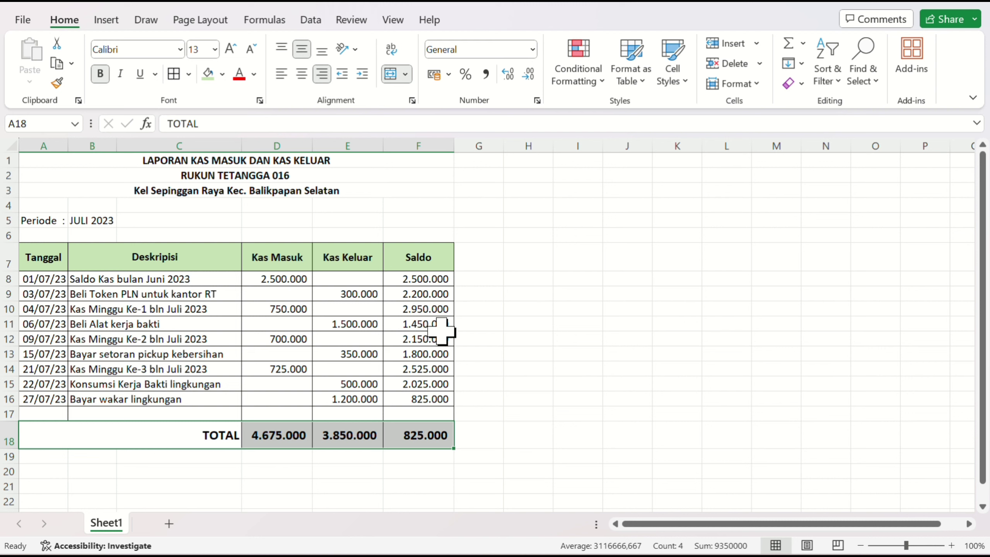
Add a Less Than conditional format to the balances F8:F16, highlighting values below 2000000 with Light Red Fill with Dark Red Text.
click(444, 310)
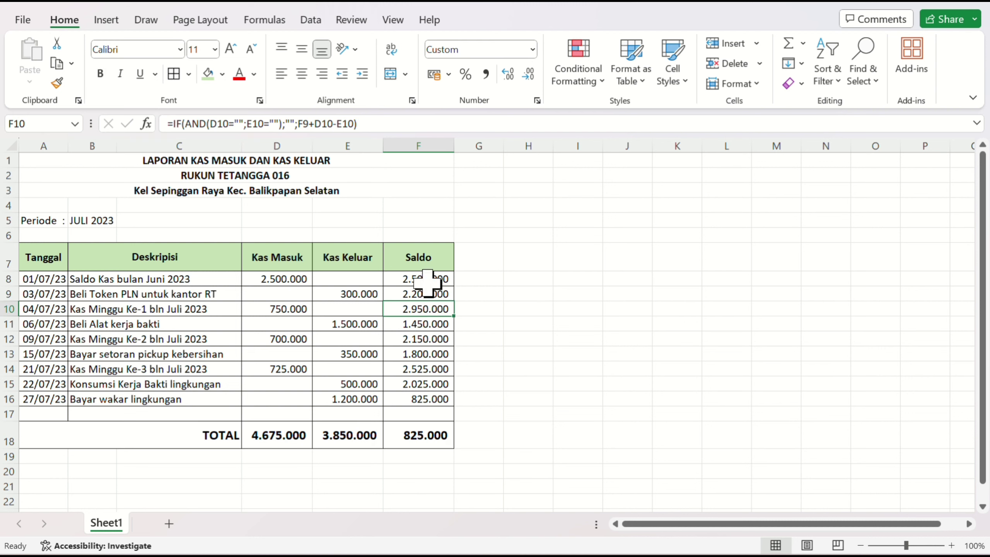
drag(427, 277, 407, 396)
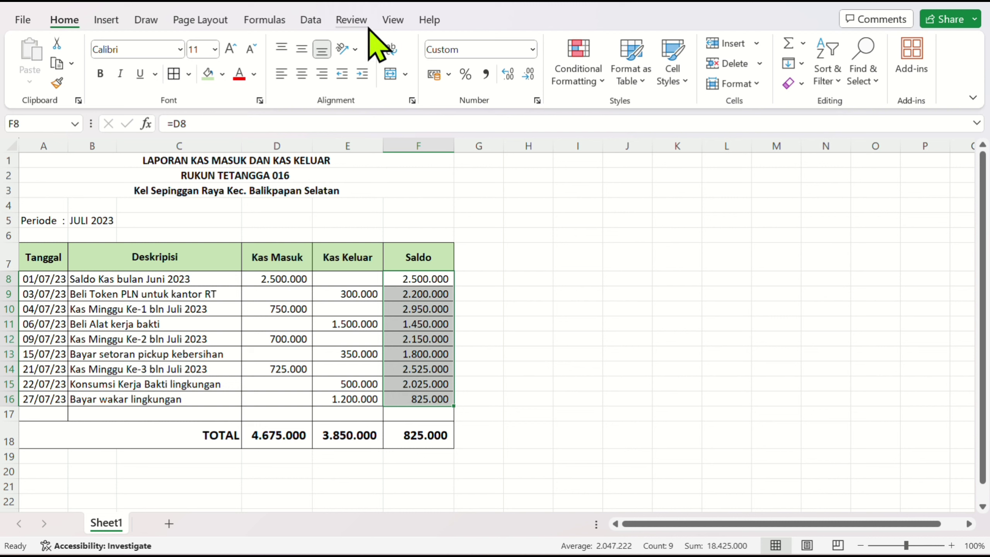
click(602, 78)
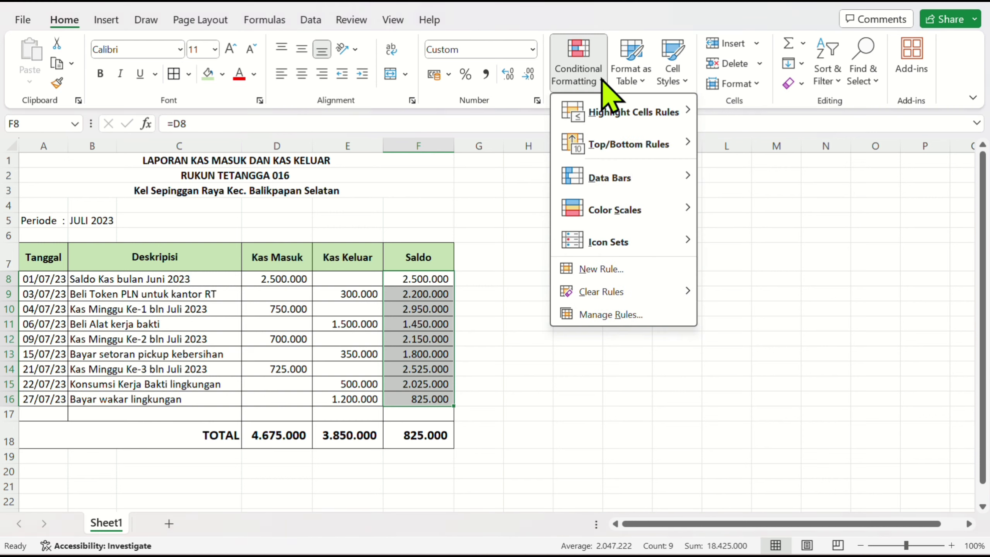
mouse_move(610, 113)
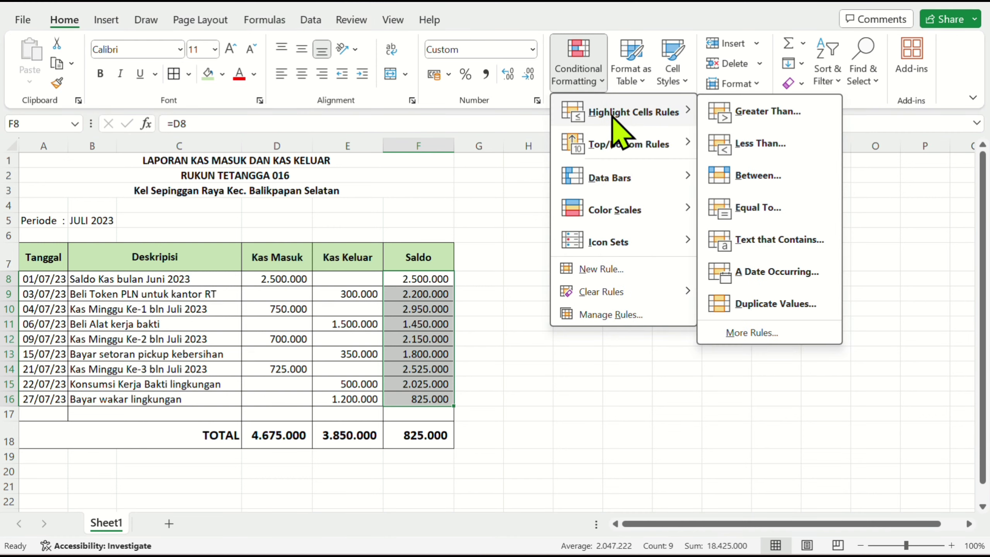
click(747, 141)
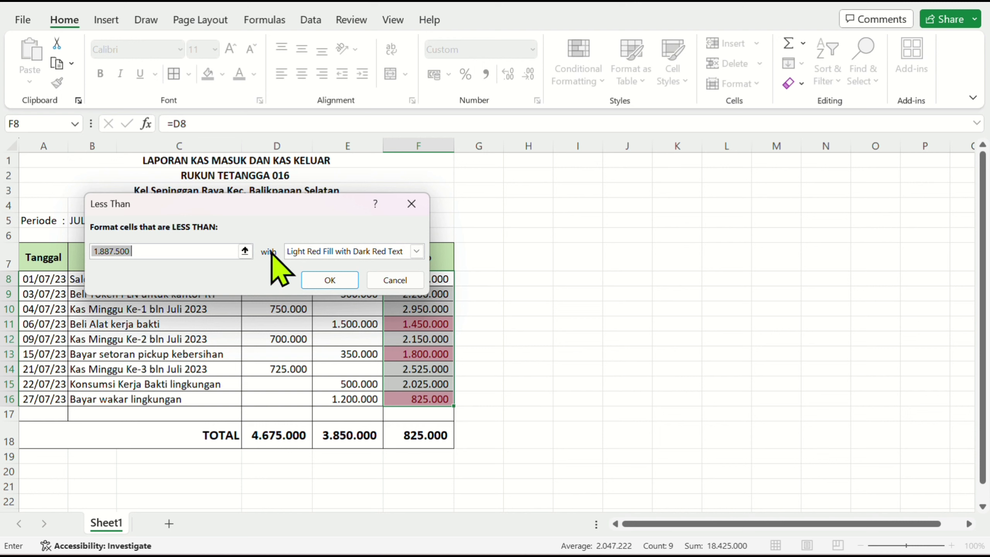
text(200000)
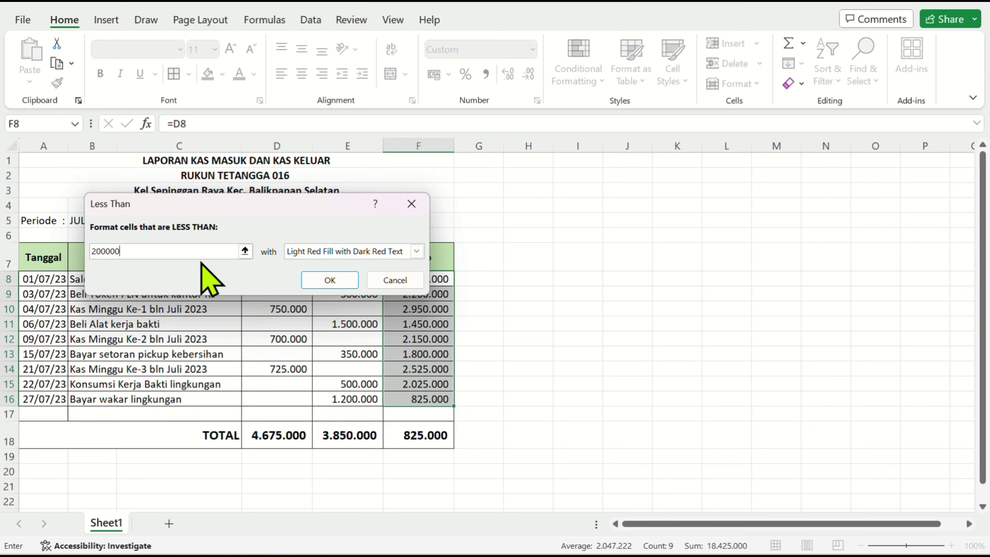
text(0)
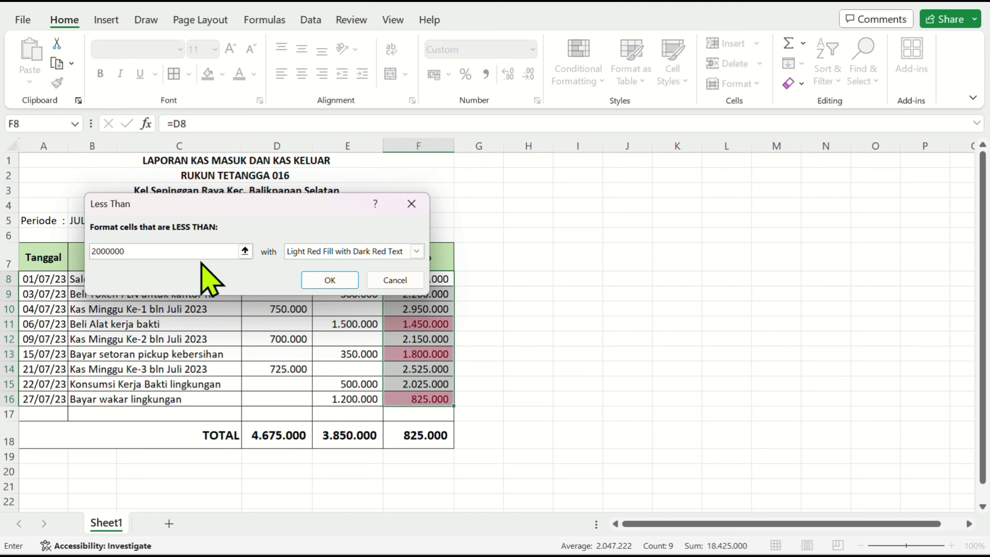
click(337, 280)
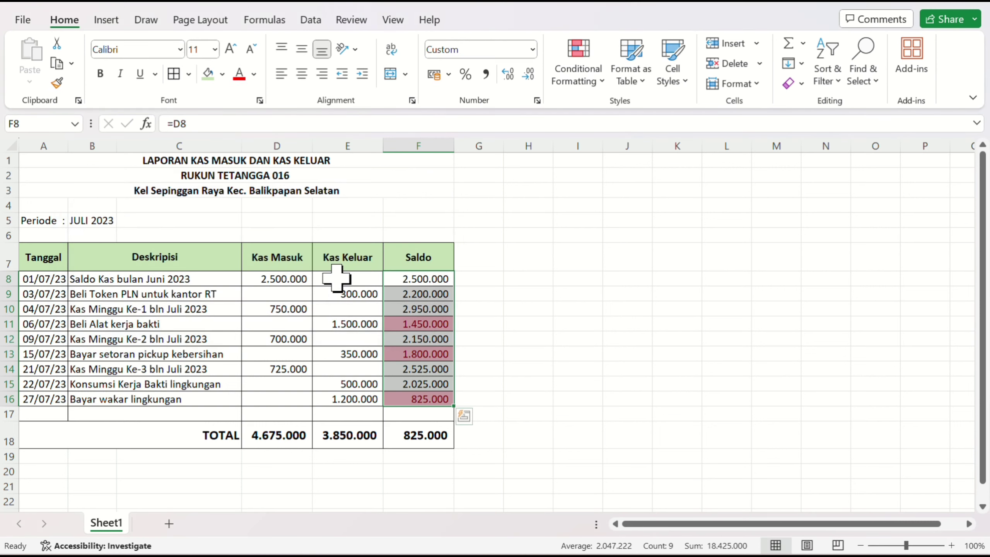
click(411, 434)
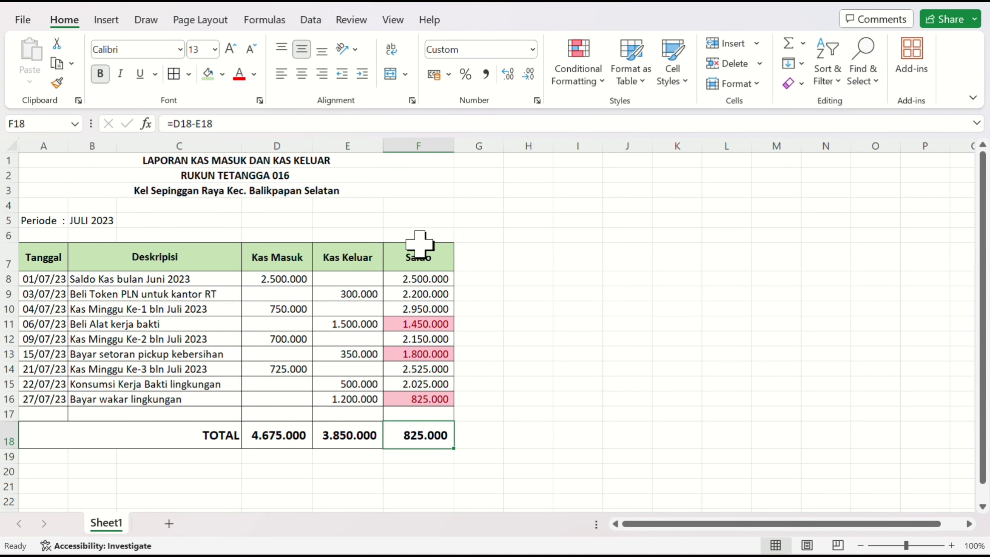
click(442, 2)
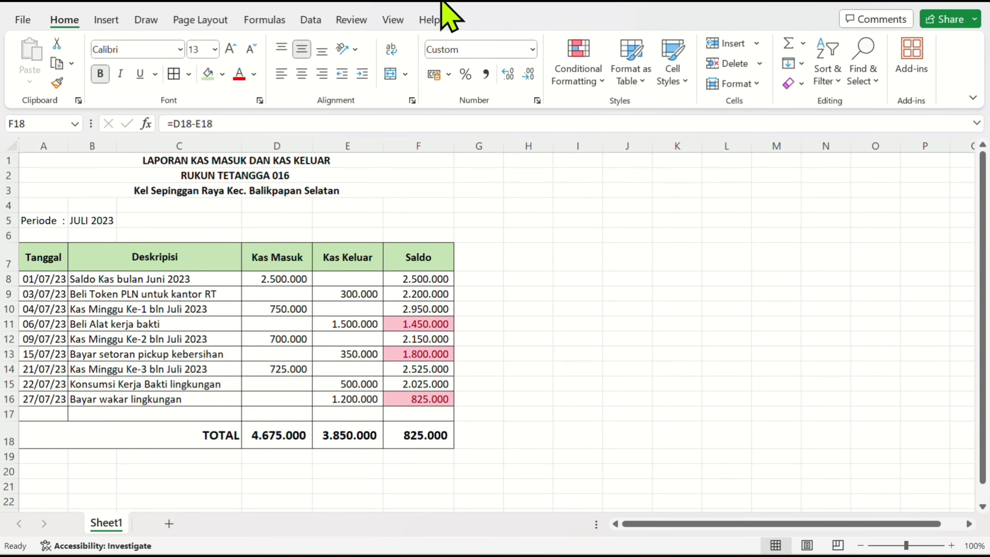